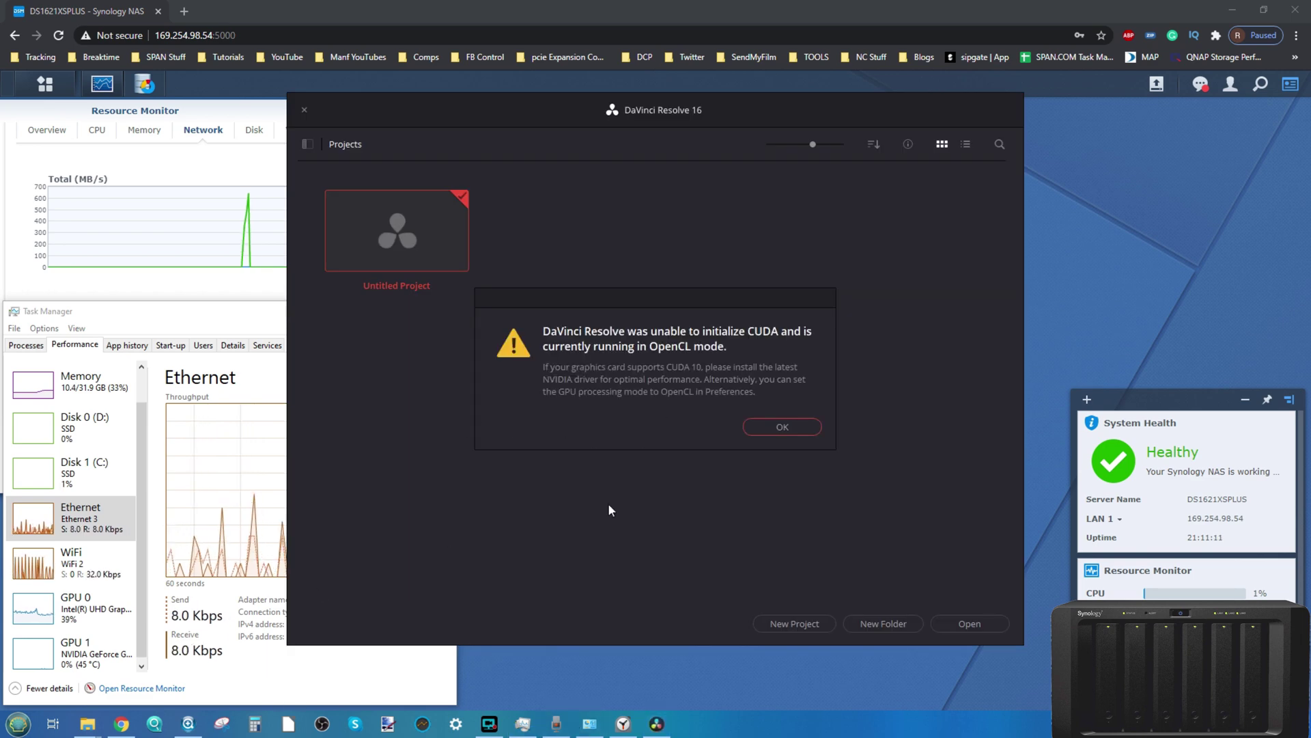
Dismiss the CUDA initialization warning and create a new project named LOCALTEST.
{"action": "left_click", "coordinate": [782, 429]}
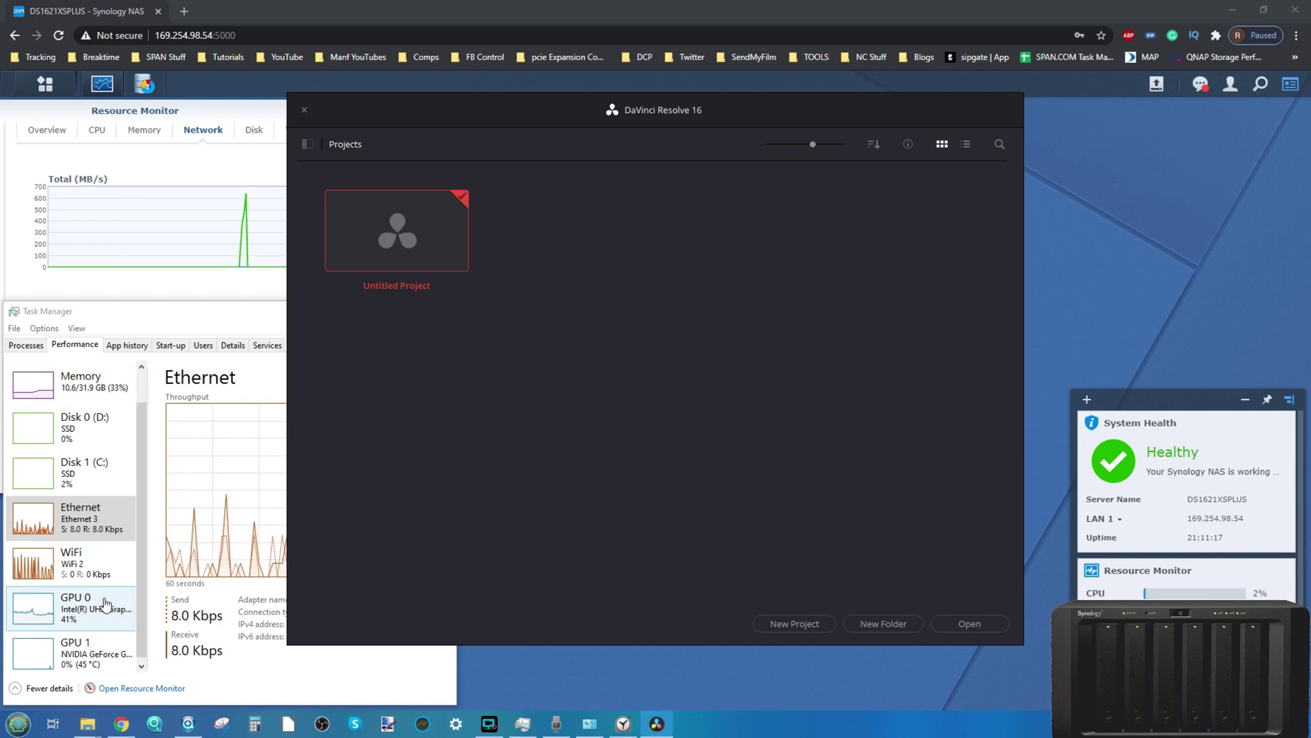
{"action": "left_click", "coordinate": [682, 435]}
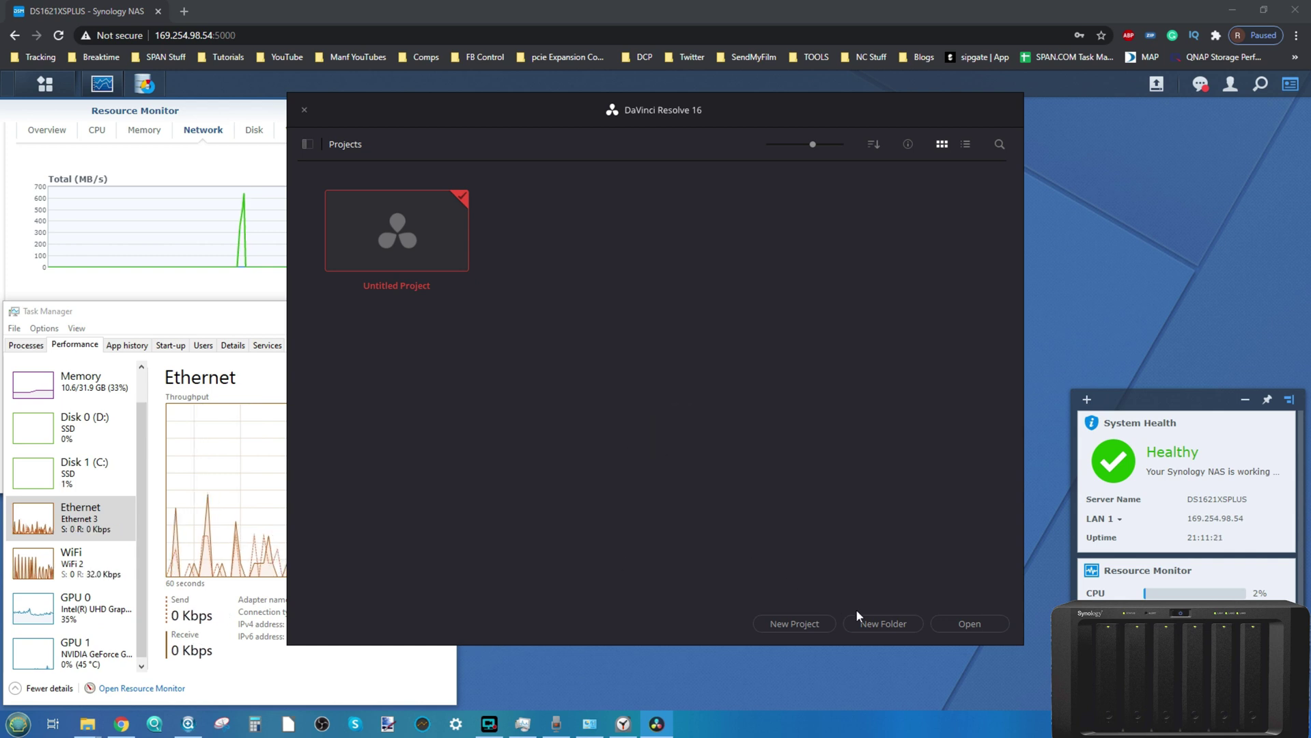
{"action": "left_click", "coordinate": [800, 619]}
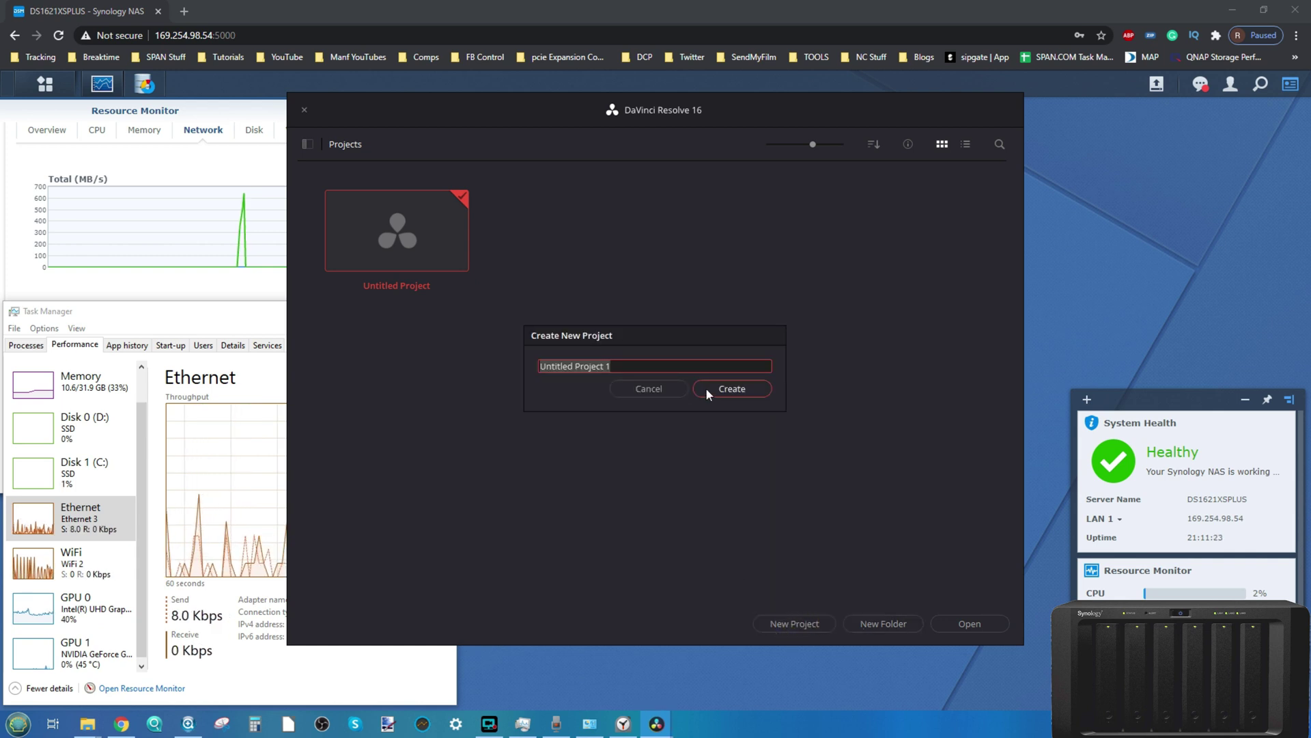
{"action": "type", "text": "L"}
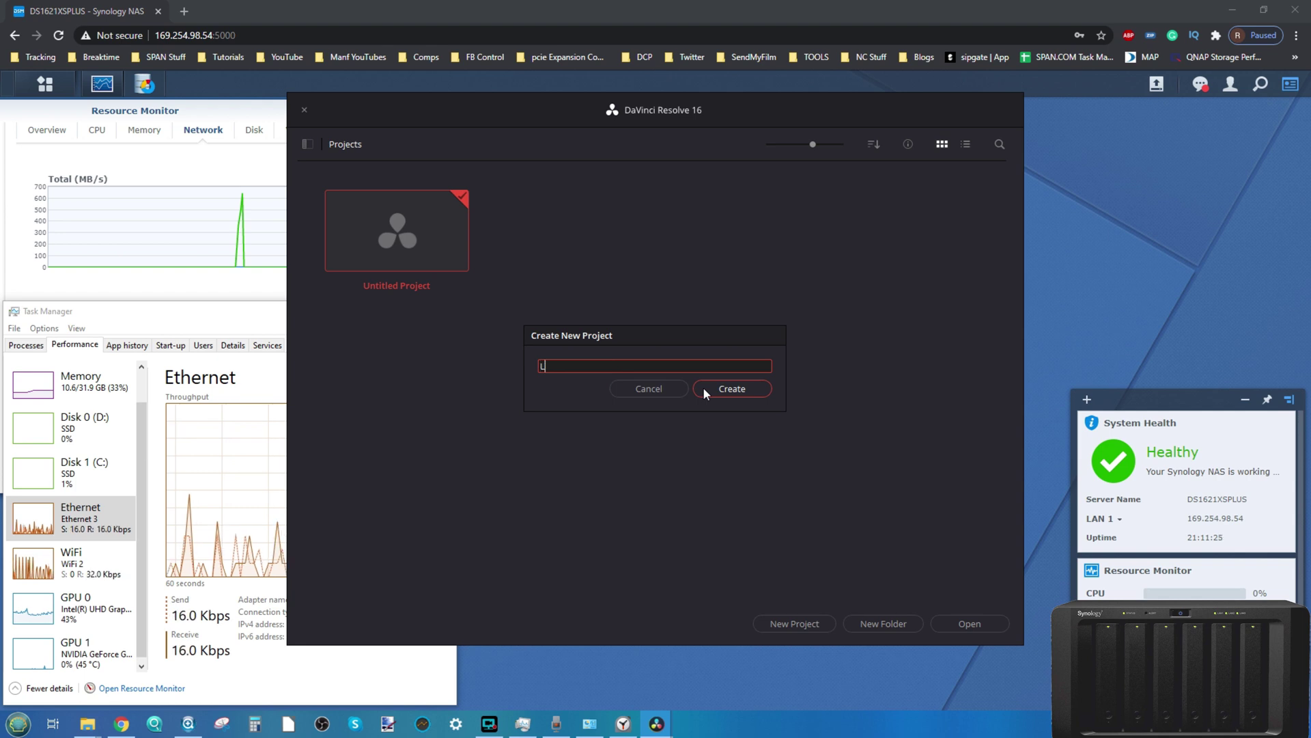
{"action": "type", "text": "OCALTEST"}
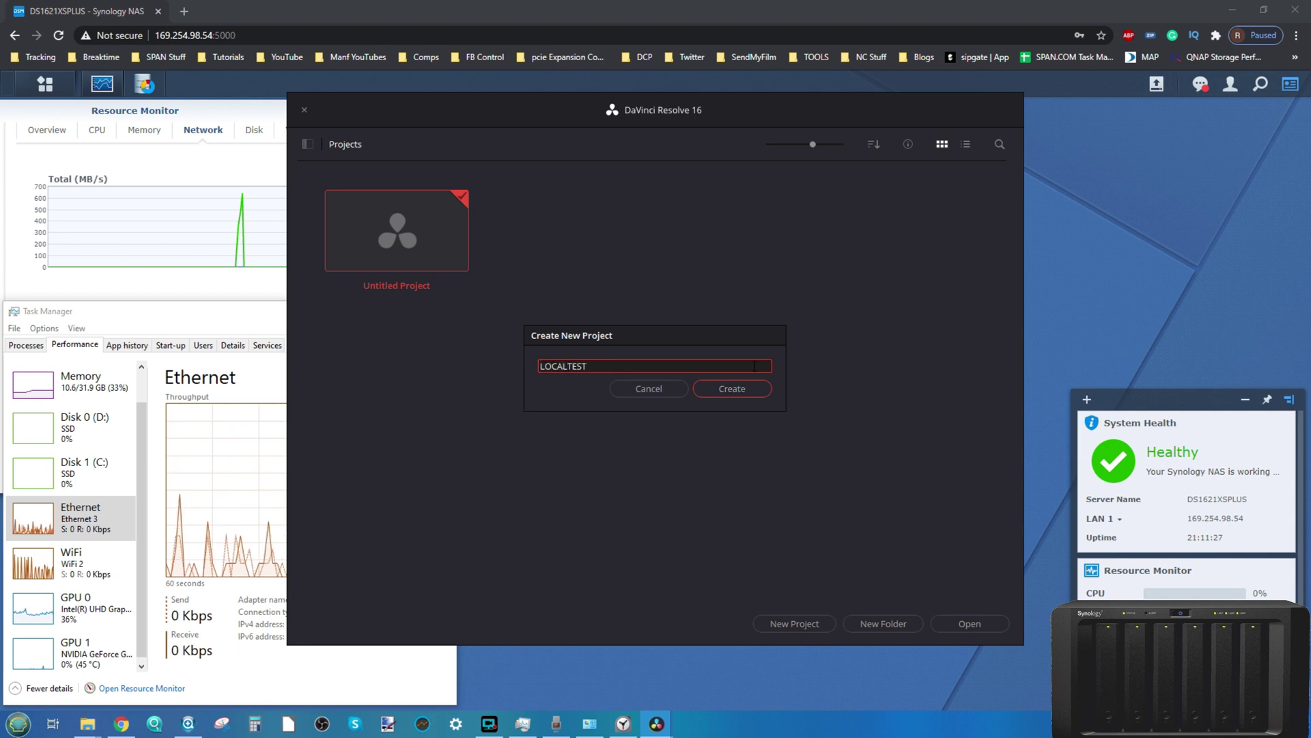
{"action": "left_click", "coordinate": [730, 387]}
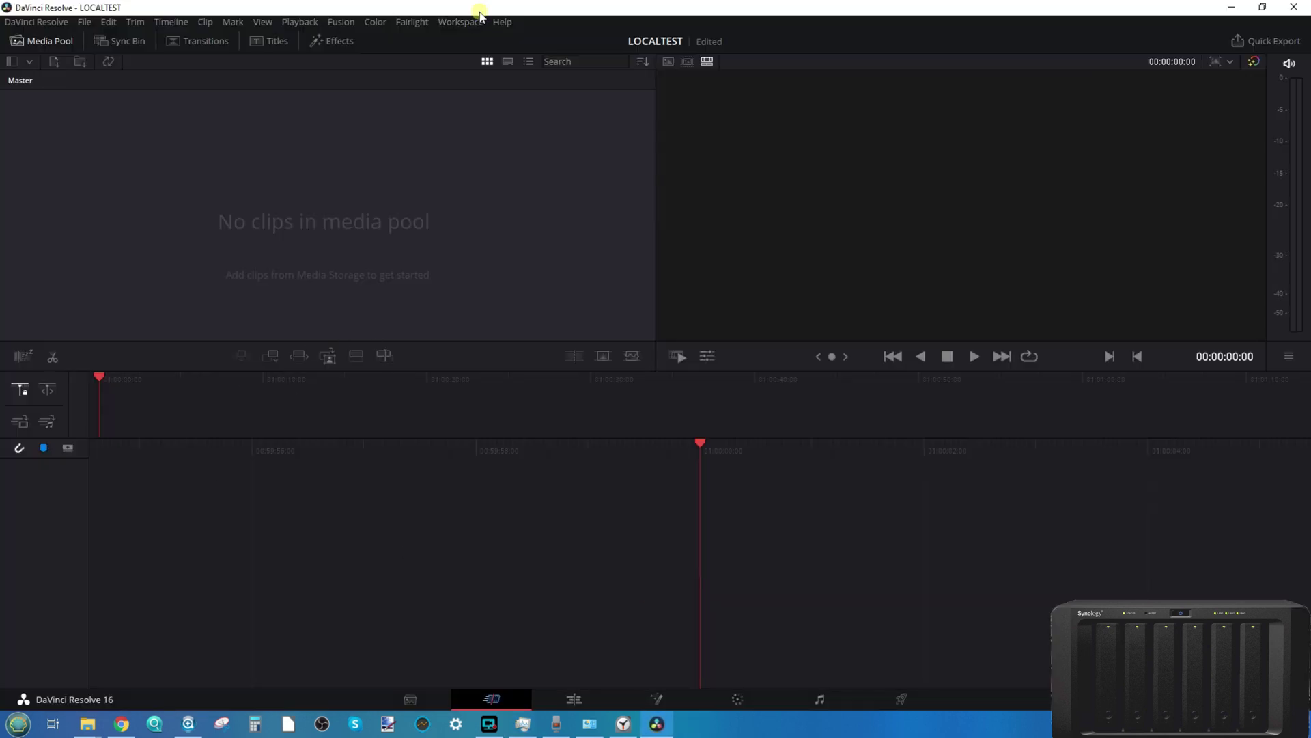
Arrange the project window beside the Synology Resource Monitor and Task Manager so the network graphs stay in view.
{"action": "left_click_drag", "start_coordinate": [481, 8], "coordinate": [1306, 139]}
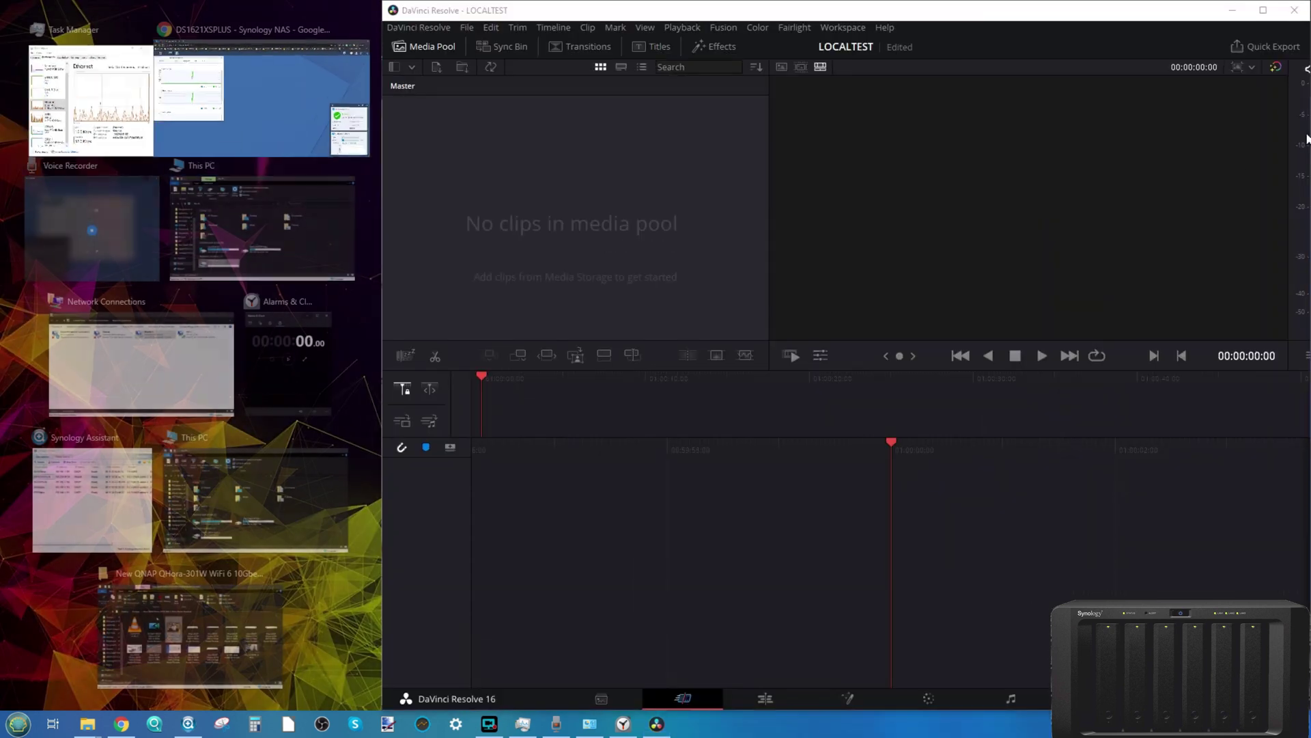
{"action": "left_click", "coordinate": [468, 125]}
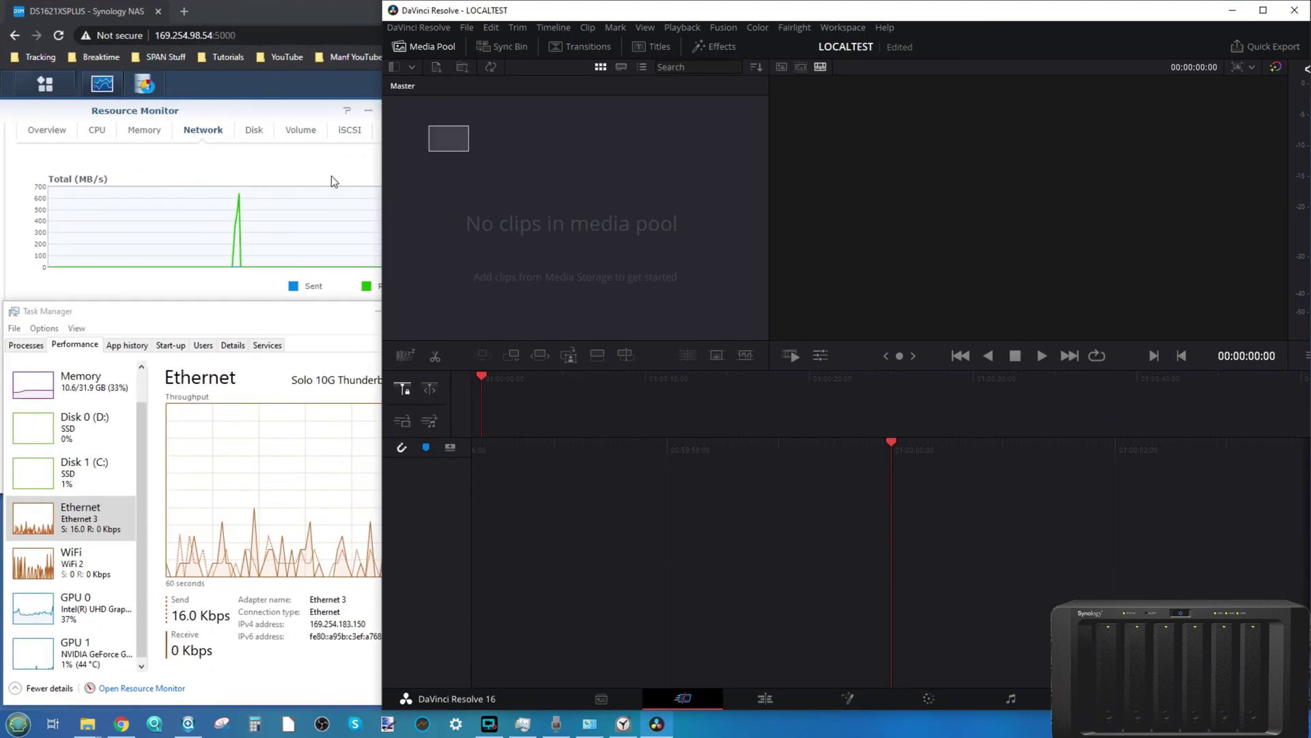
{"action": "left_click_drag", "start_coordinate": [264, 311], "coordinate": [235, 323]}
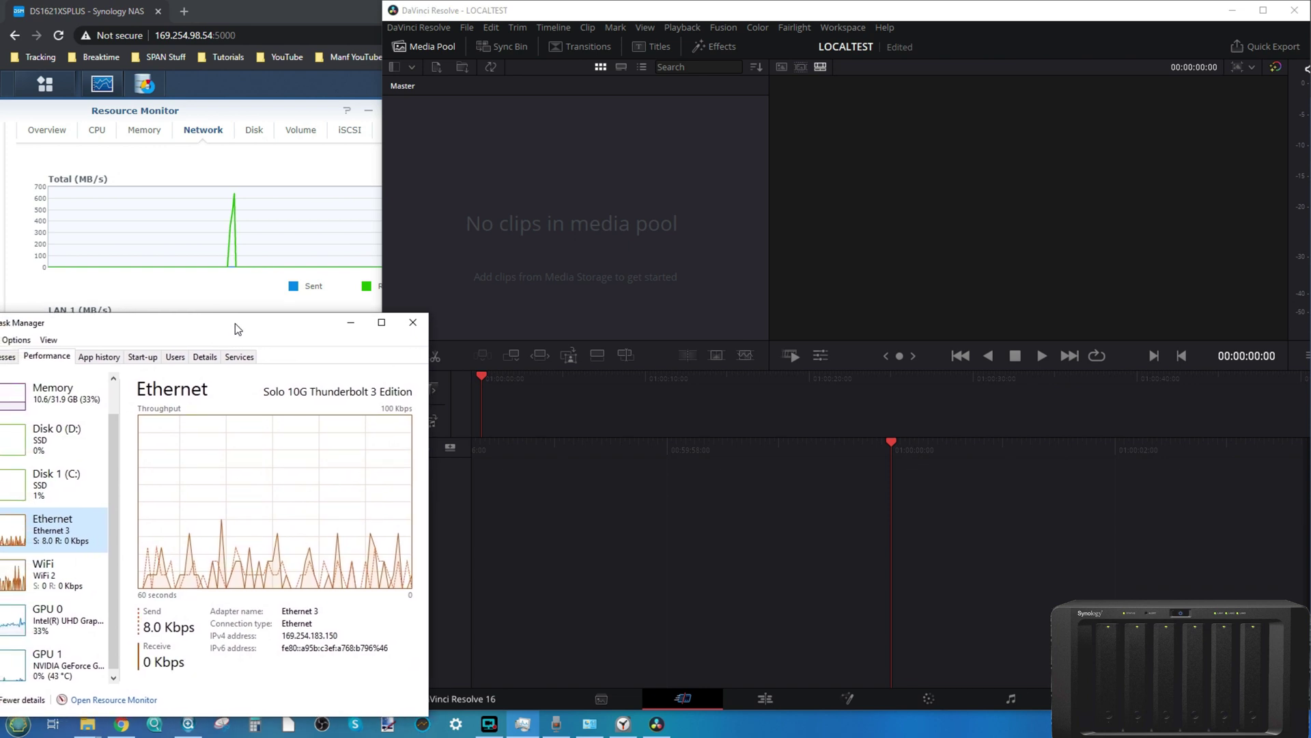
{"action": "left_click", "coordinate": [531, 11]}
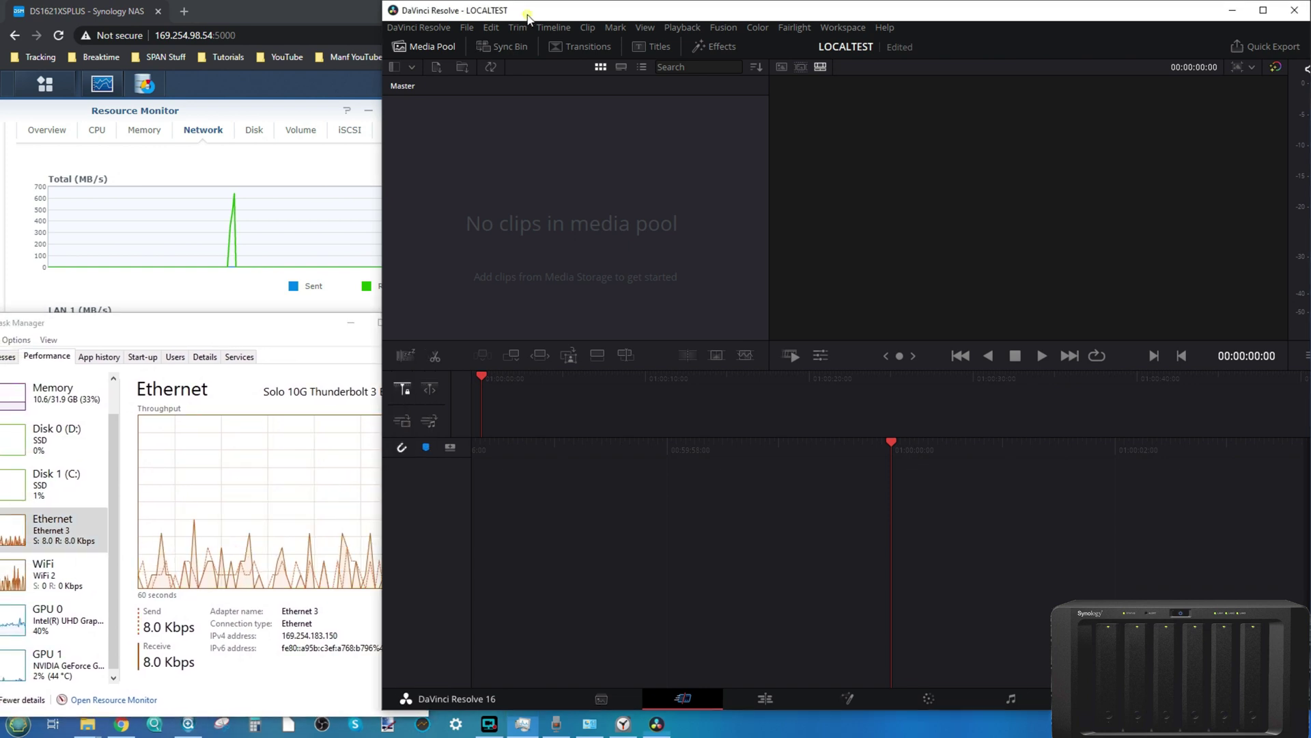
{"action": "left_click", "coordinate": [380, 63]}
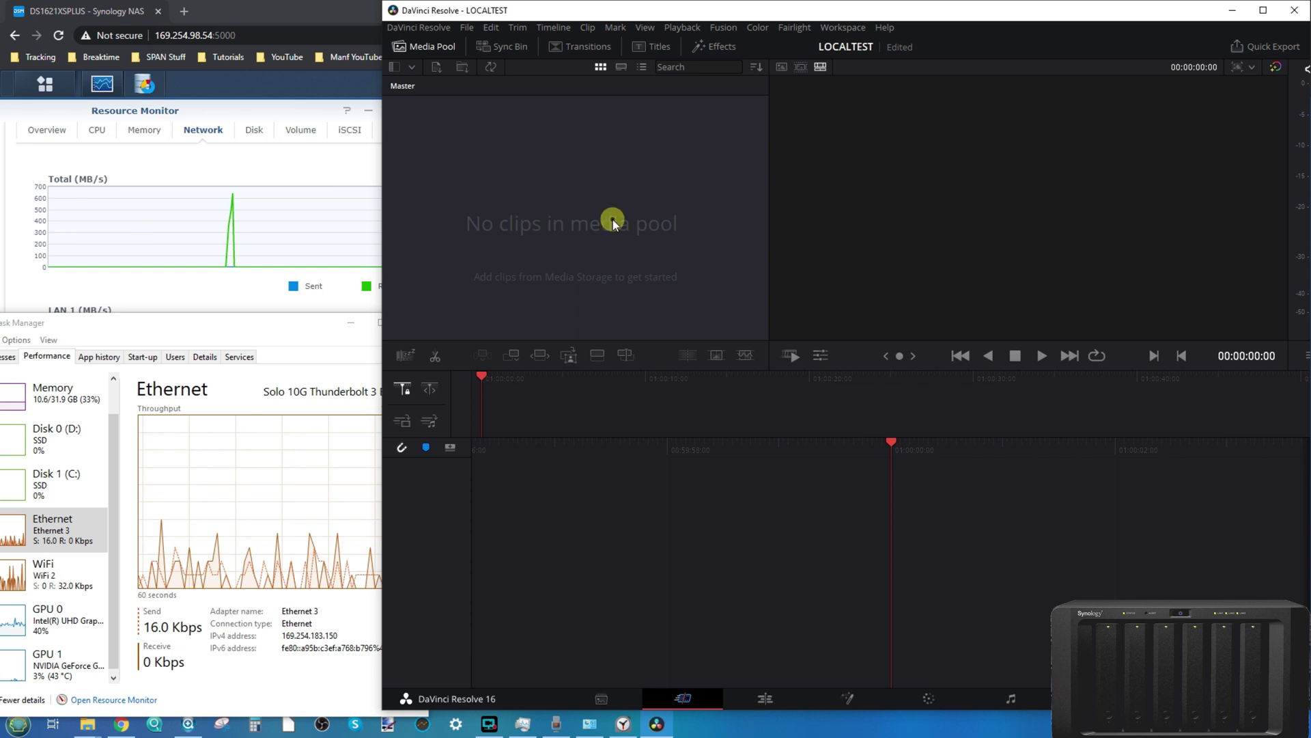
Switch to the Media page and look through the Videos folder and the C: and NASCOMPARES (D:) drives in media storage.
{"action": "left_click", "coordinate": [444, 49]}
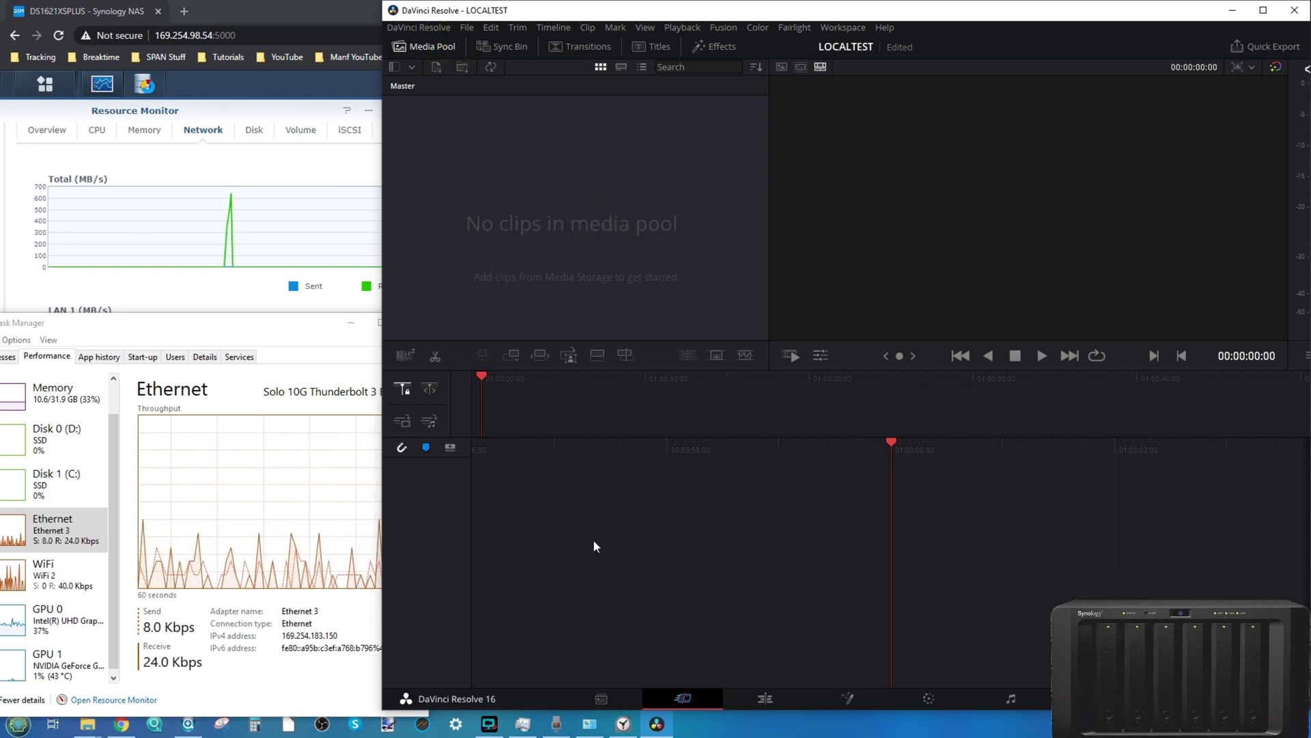
{"action": "left_click", "coordinate": [601, 698]}
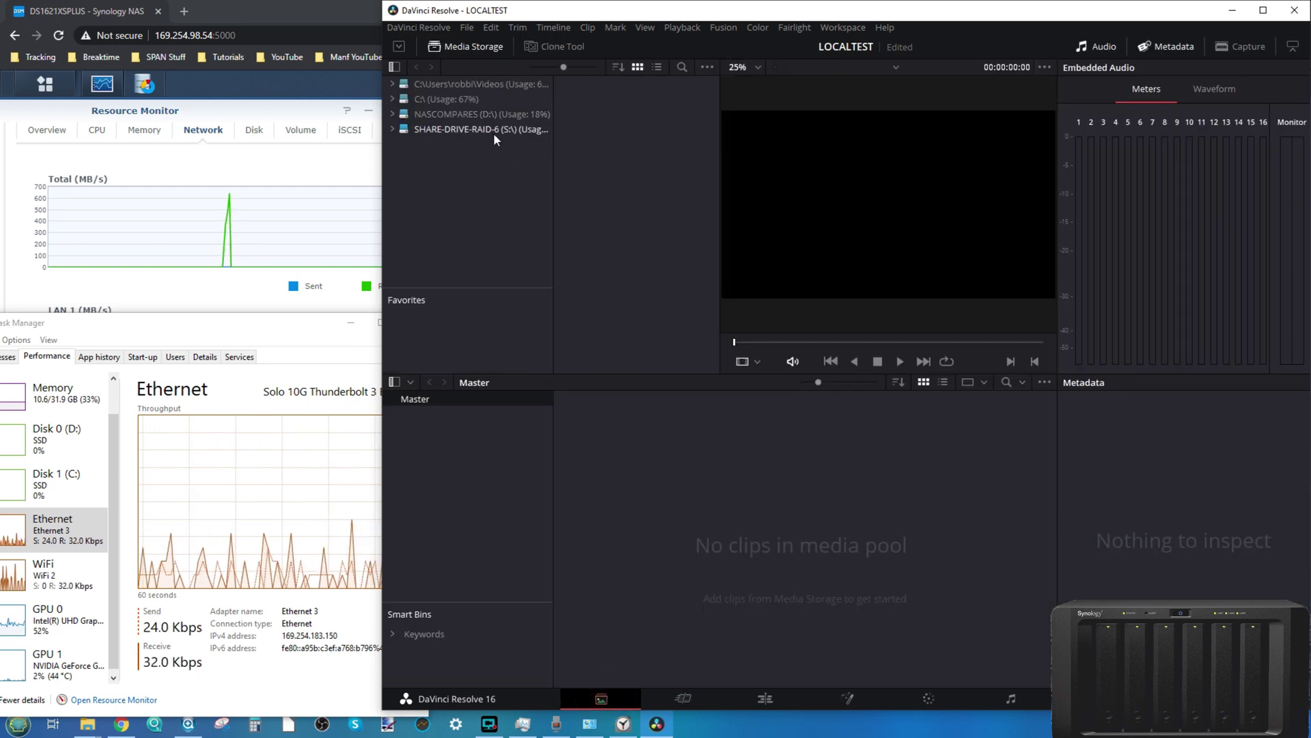
{"action": "left_click", "coordinate": [445, 100]}
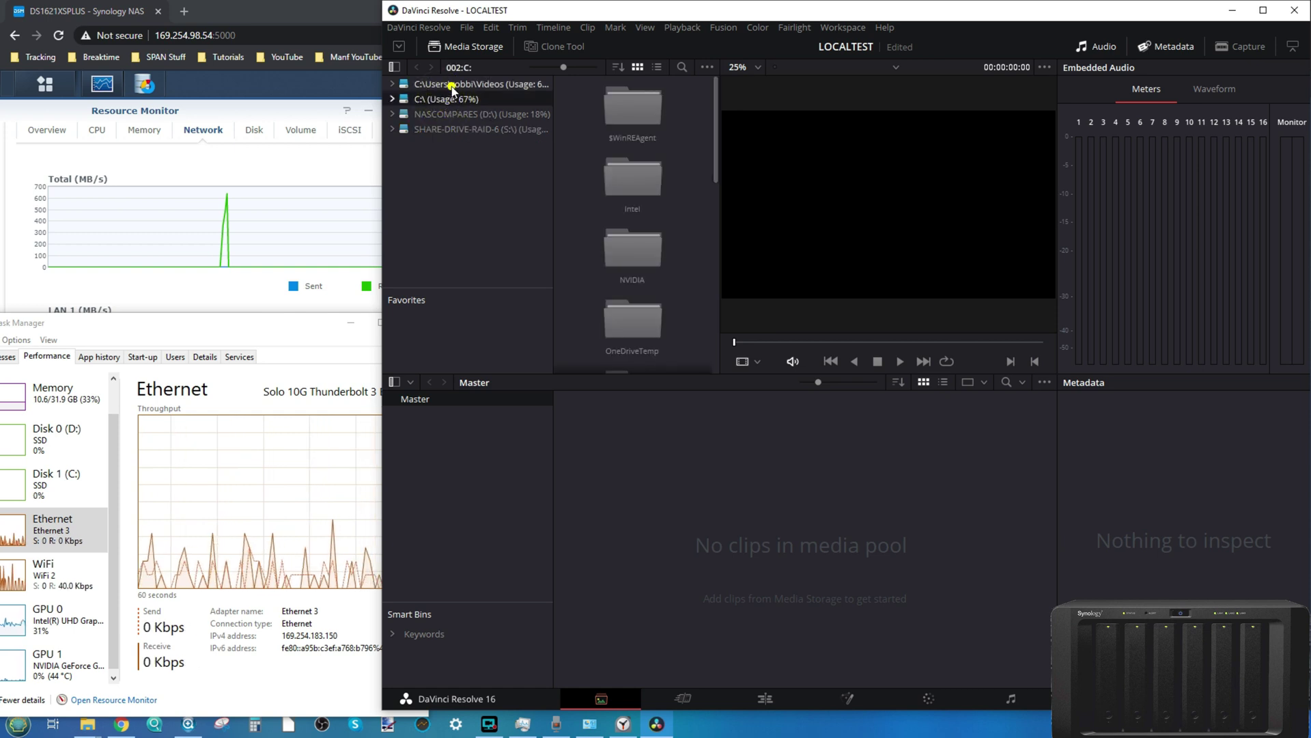
{"action": "left_click", "coordinate": [452, 86]}
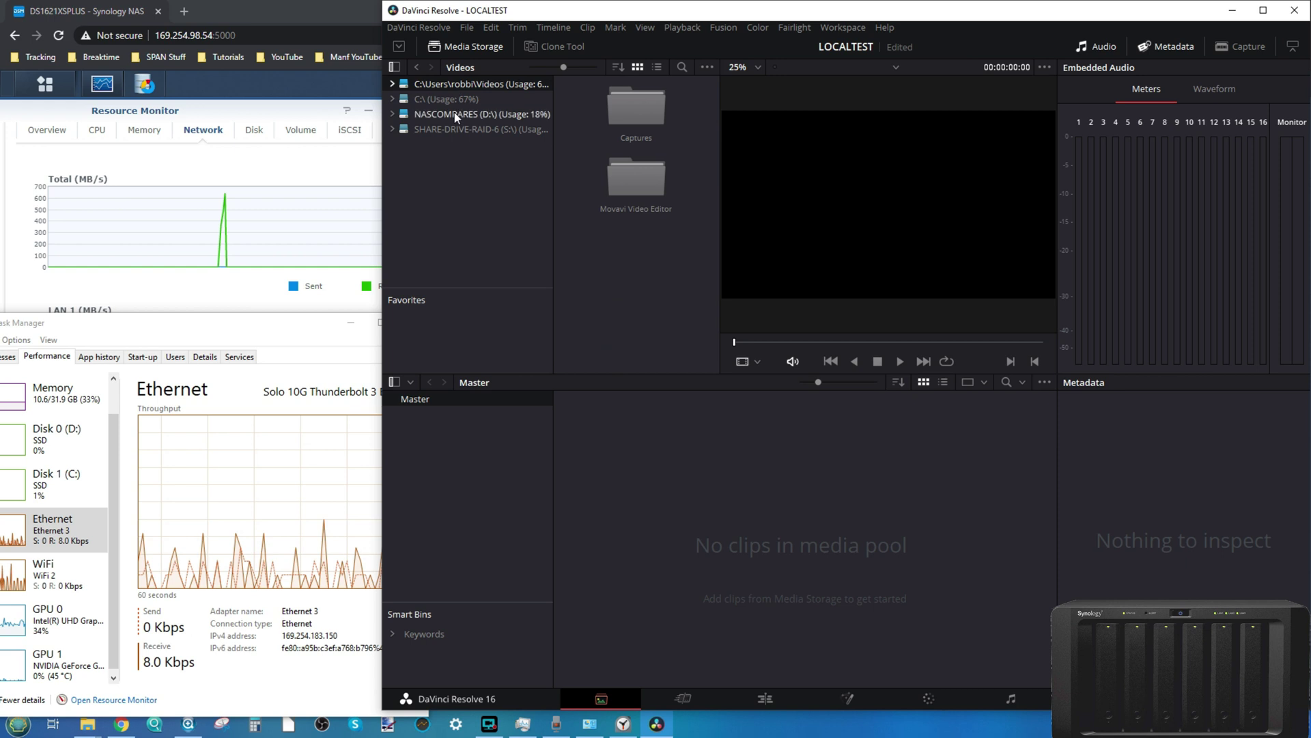
{"action": "left_click", "coordinate": [454, 113]}
{"action": "left_click", "coordinate": [456, 86]}
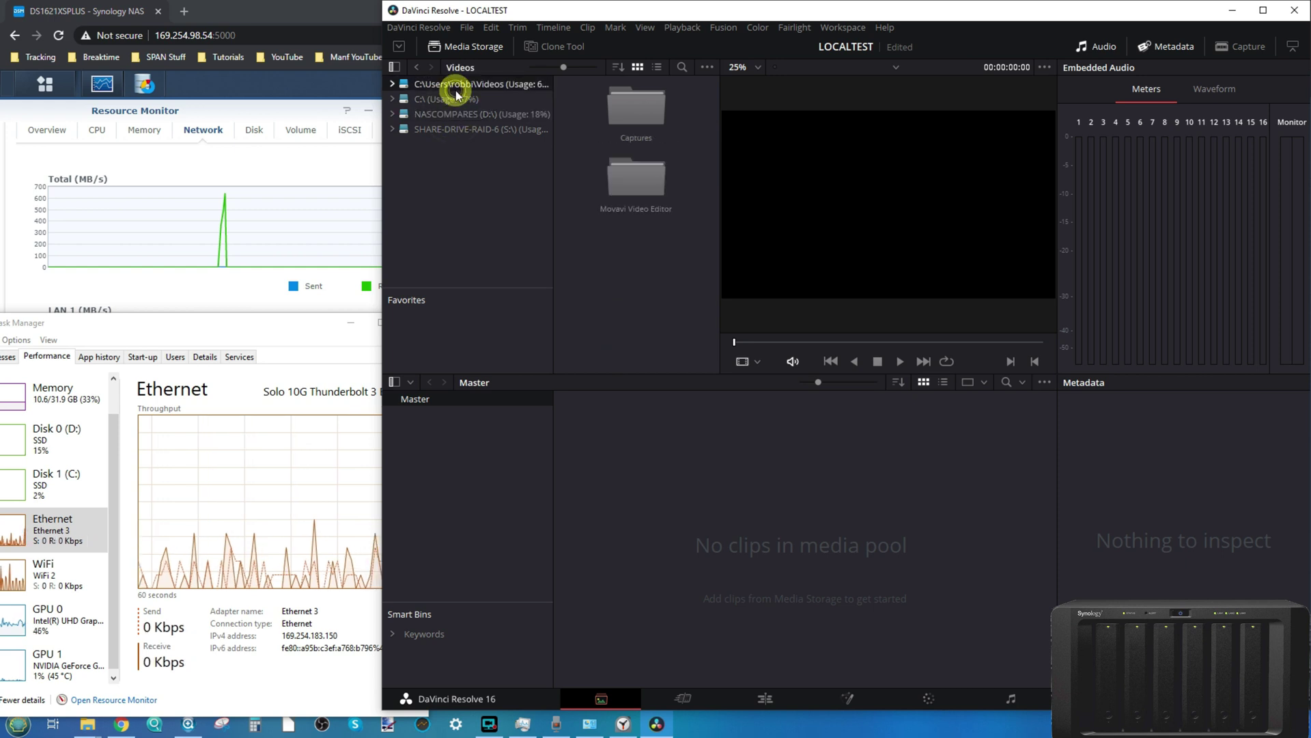
Expand the C: drive in media storage and browse its Users folder for footage.
{"action": "left_click", "coordinate": [392, 100]}
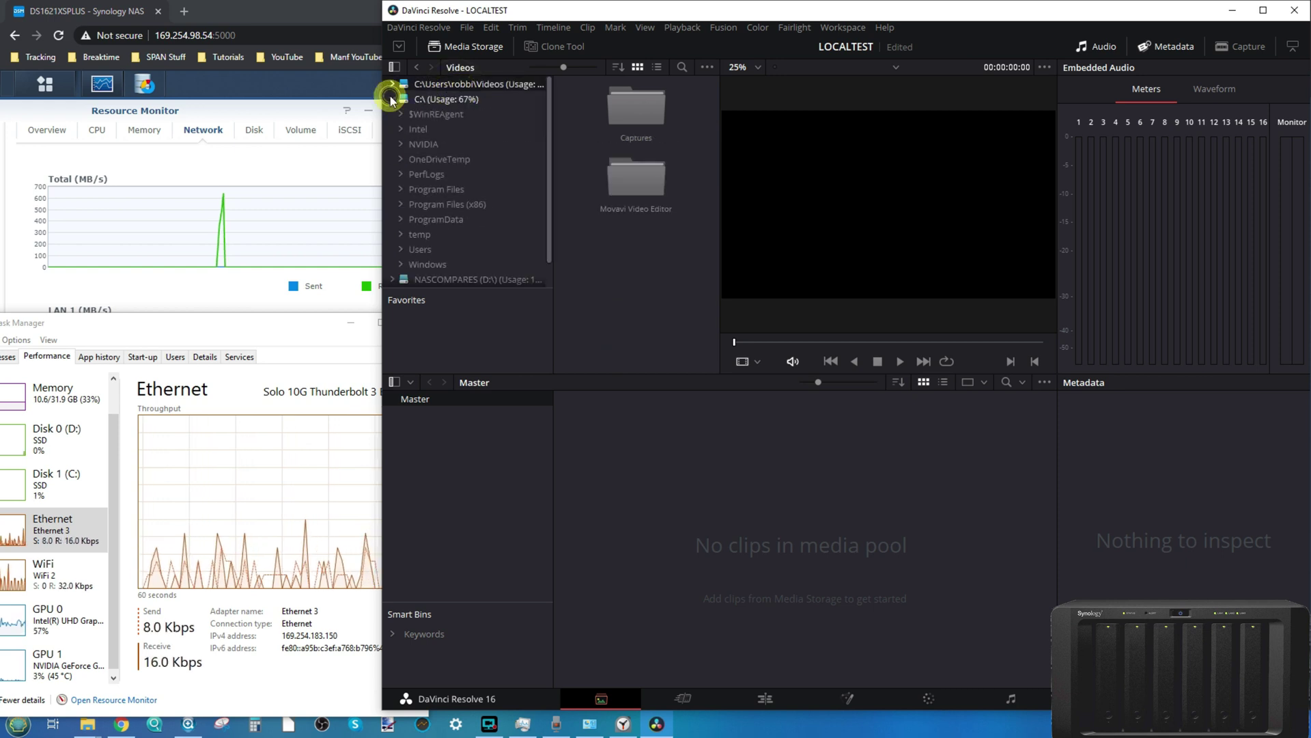
{"action": "left_click", "coordinate": [416, 97]}
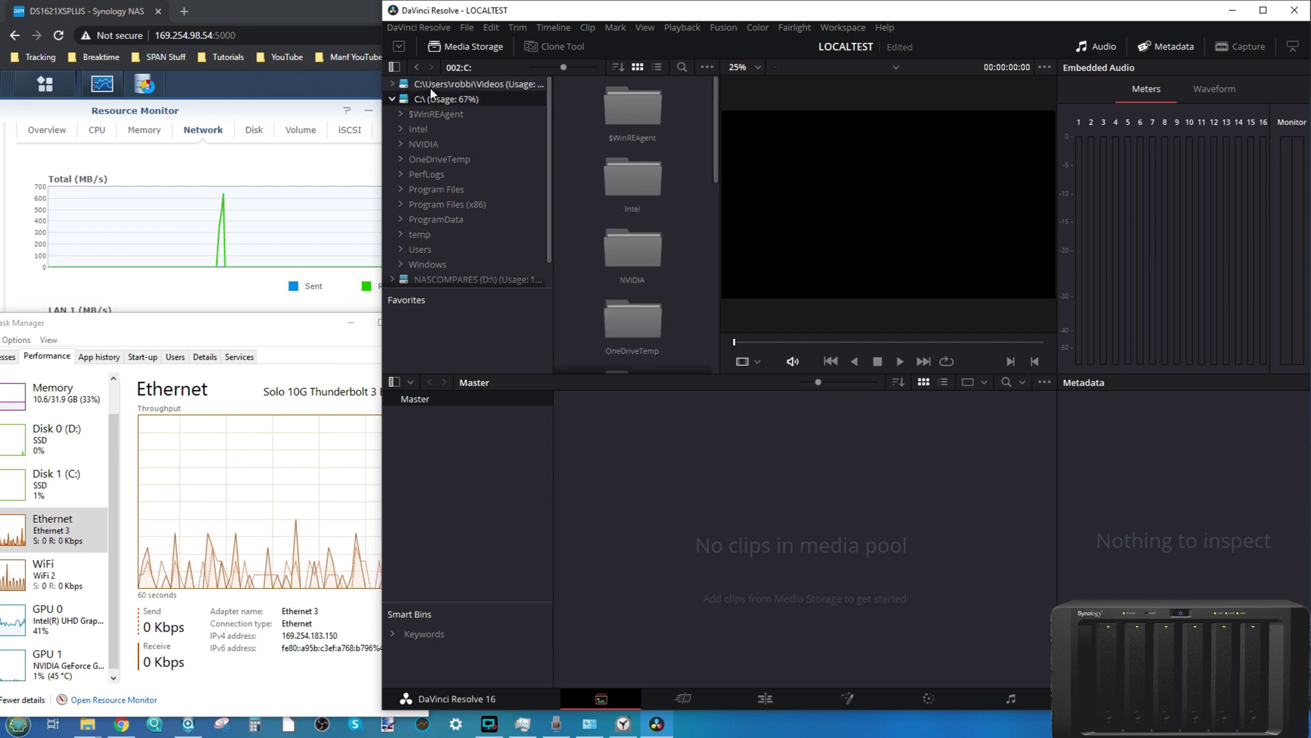
{"action": "left_click", "coordinate": [431, 87]}
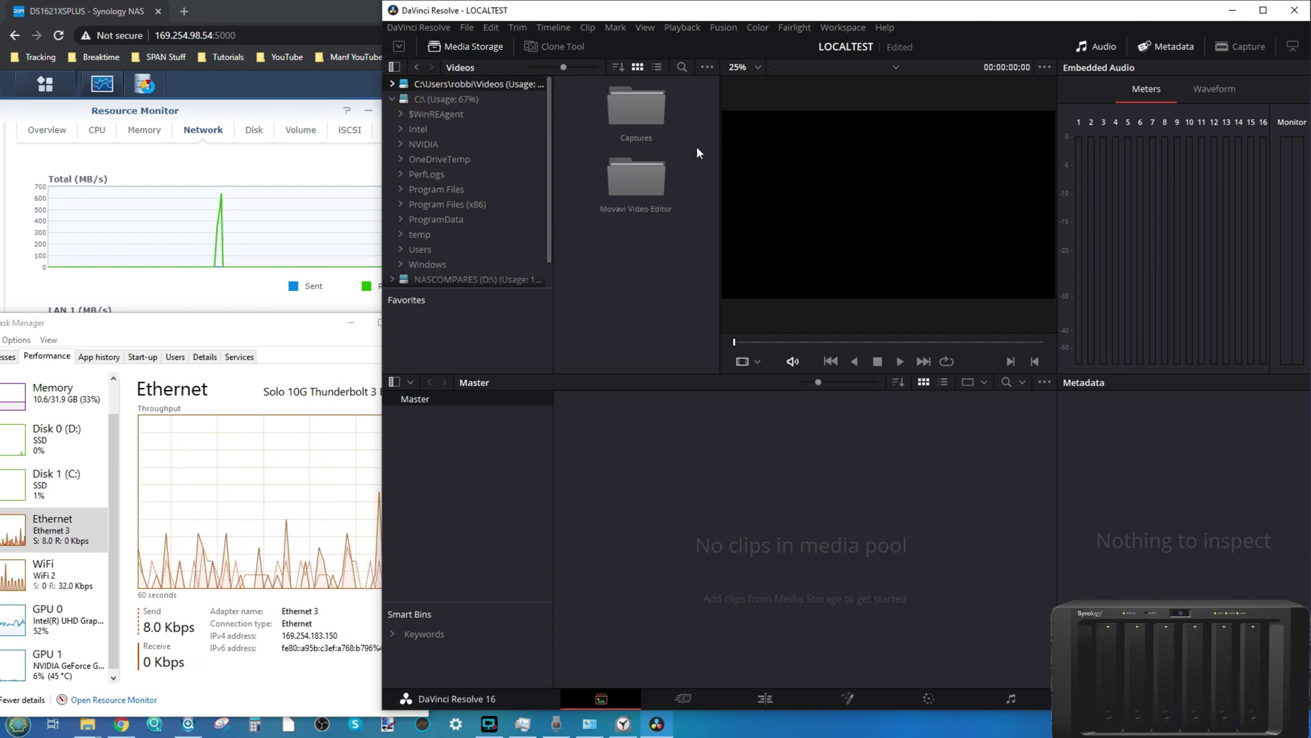
{"action": "left_click", "coordinate": [473, 96]}
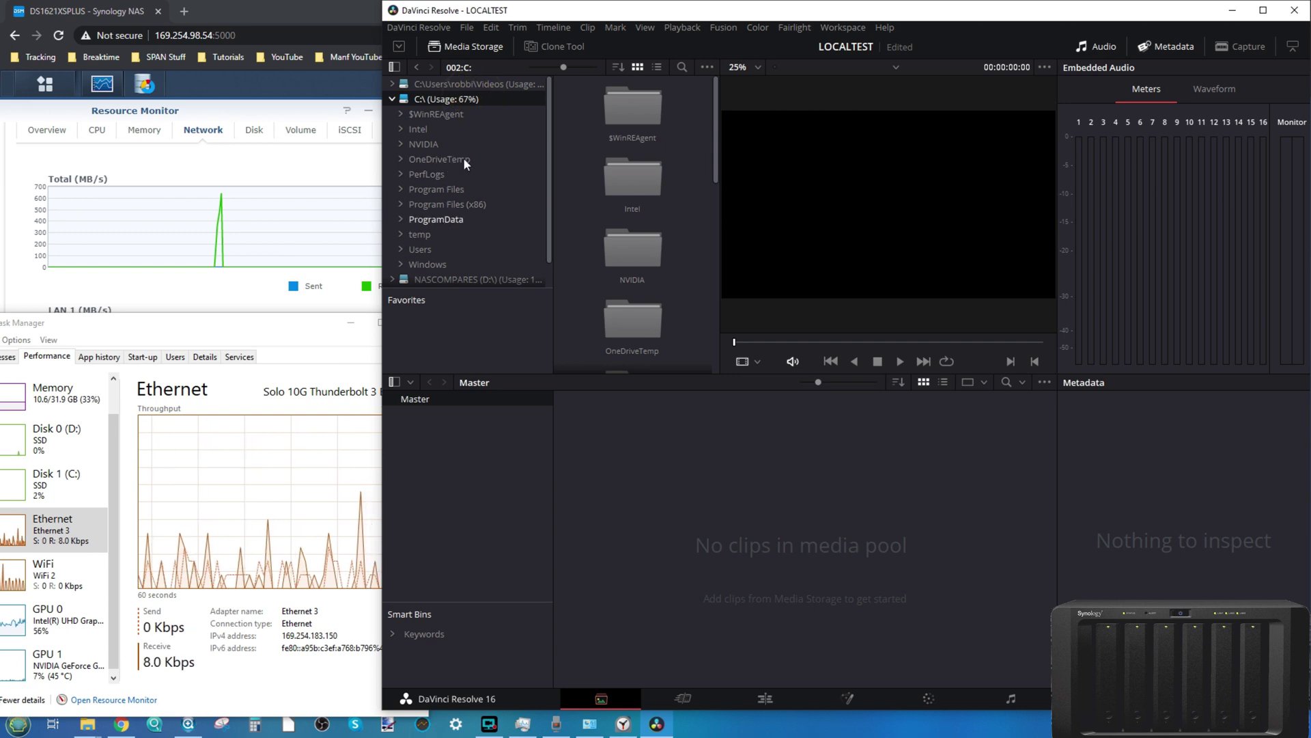
{"action": "left_click", "coordinate": [441, 250]}
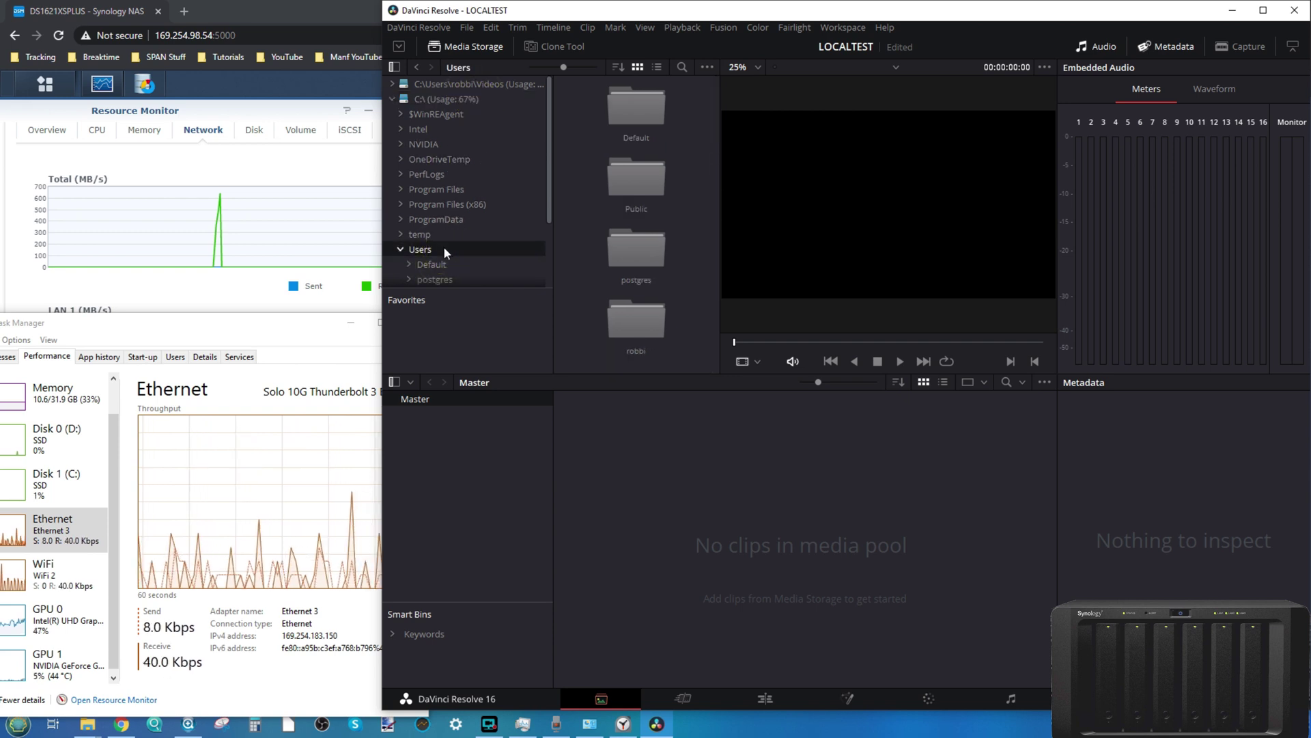
{"action": "scroll", "coordinate": [444, 248], "scroll_direction": "down", "scroll_amount": 3}
{"action": "left_click", "coordinate": [440, 211]}
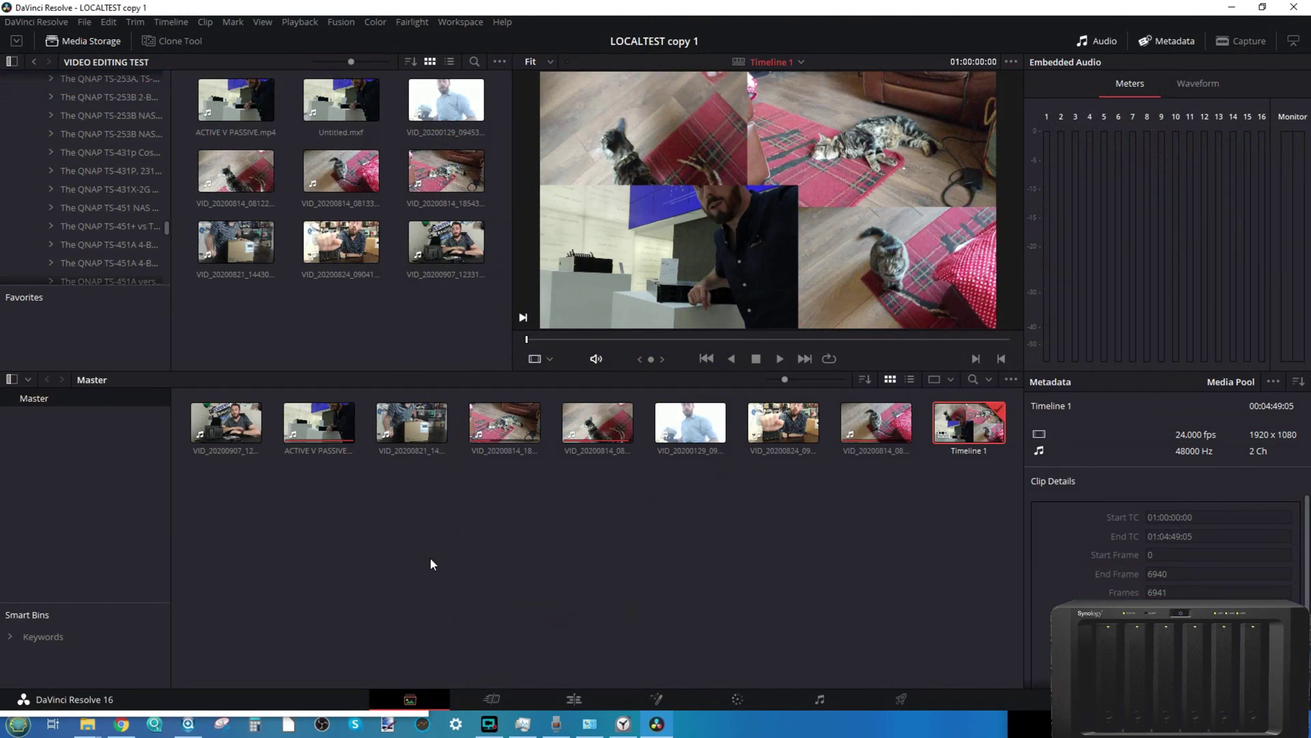
Show Timeline 1 of LOCALTEST copy 1 on the Cut page and test its playback from 01:00:20:04, stopping it again.
{"action": "left_click", "coordinate": [497, 705]}
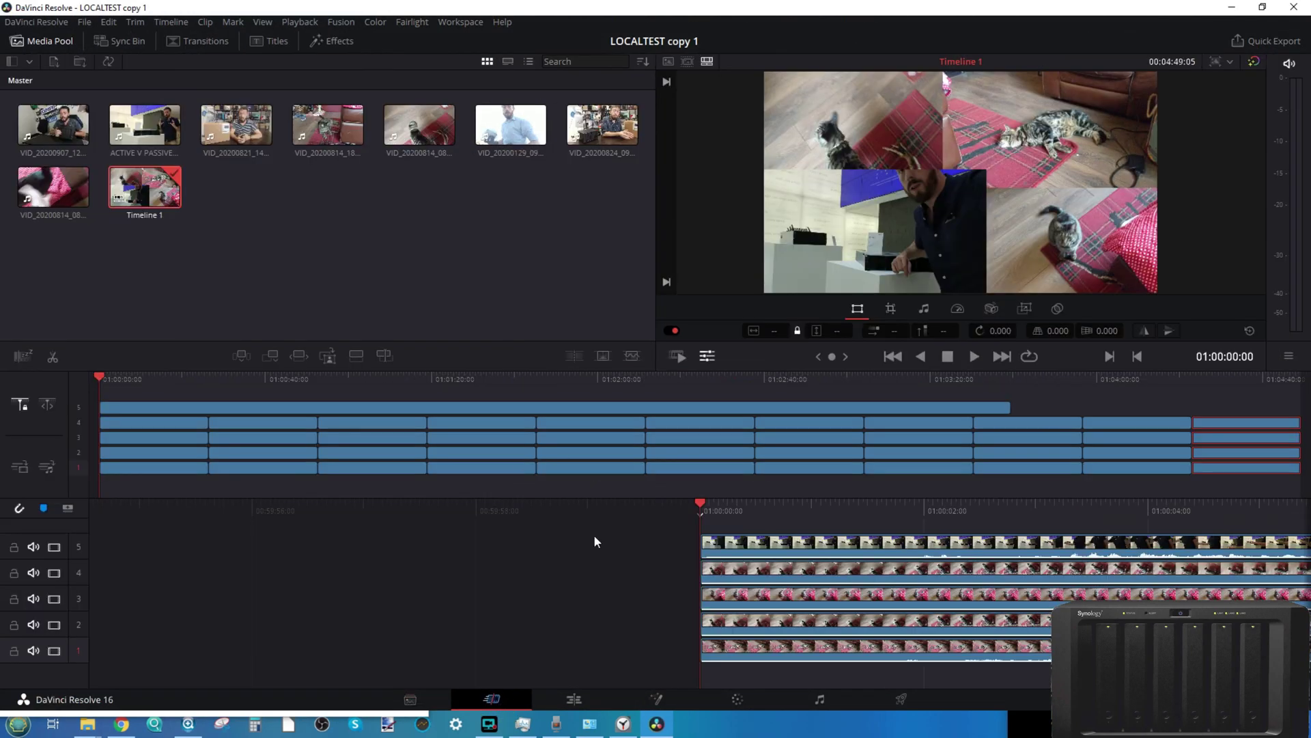
{"action": "scroll", "coordinate": [830, 567], "scroll_direction": "down", "scroll_amount": 10}
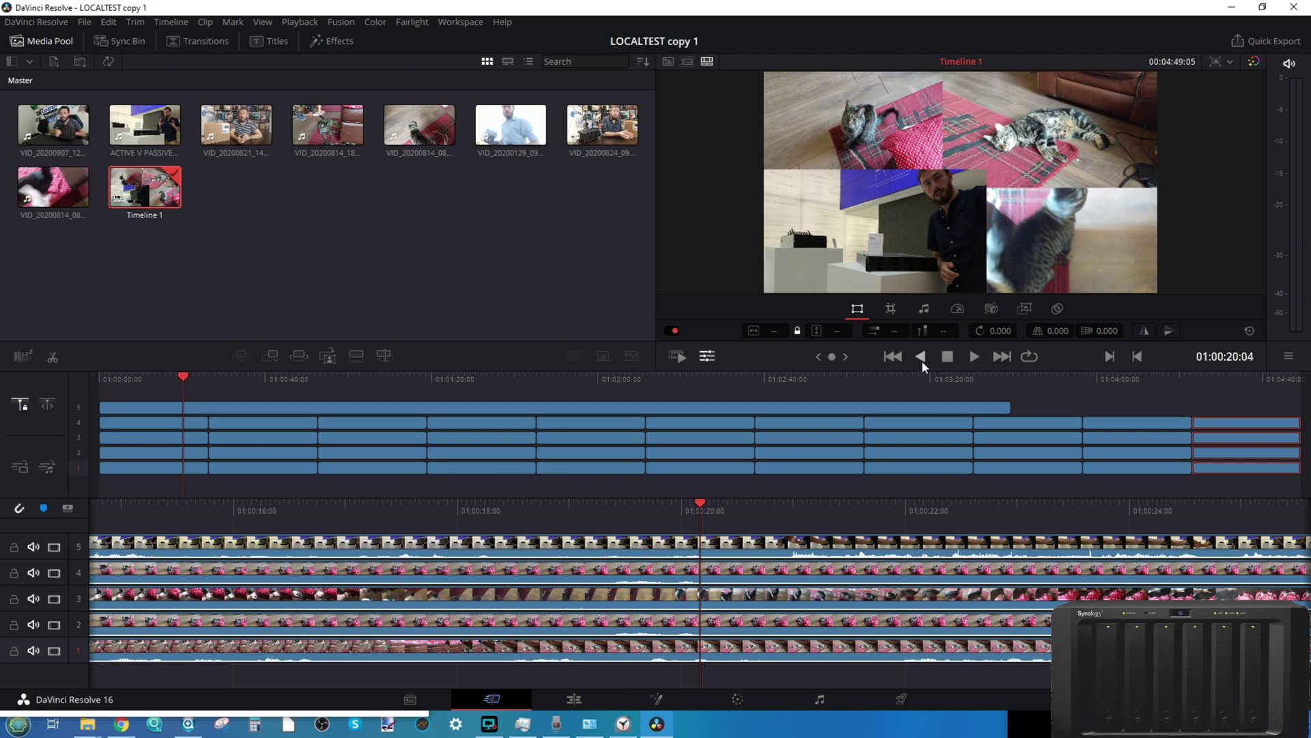
{"action": "left_click", "coordinate": [970, 358]}
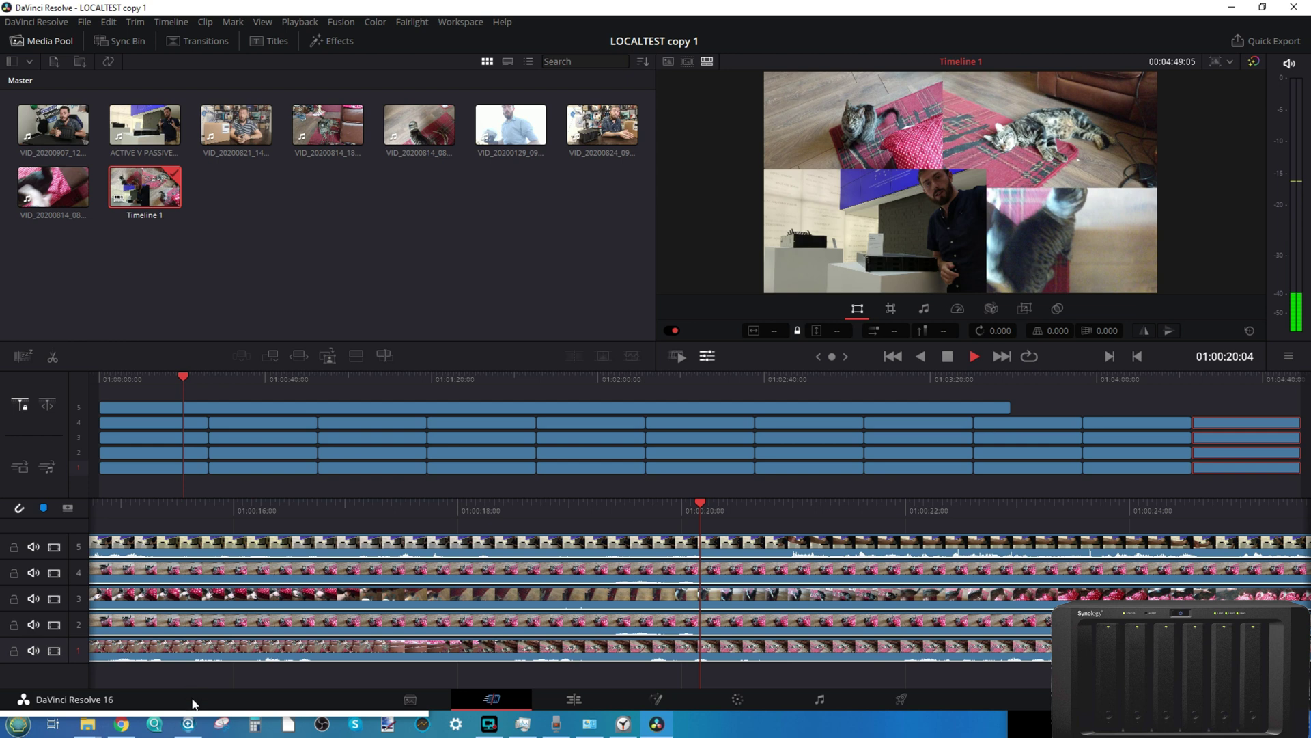
{"action": "left_click", "coordinate": [947, 360]}
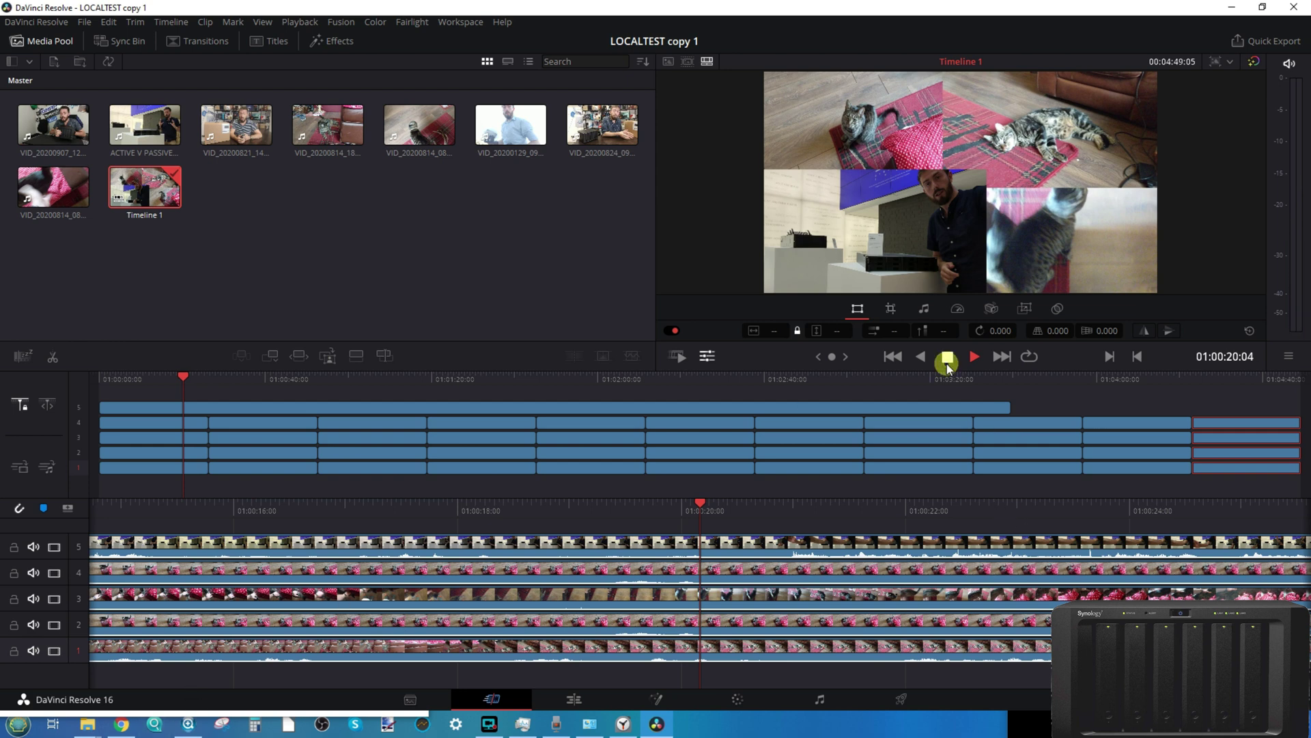
{"action": "left_click", "coordinate": [947, 360]}
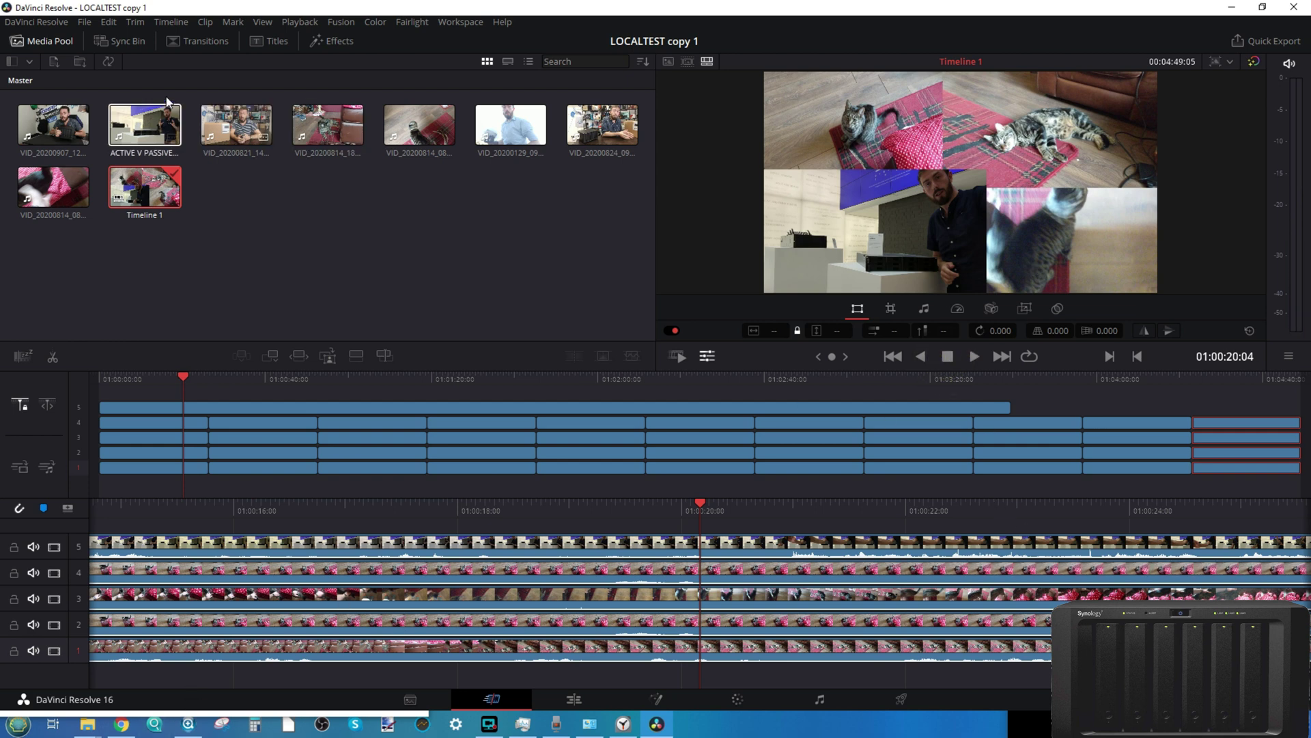
{"action": "left_click", "coordinate": [957, 107]}
{"action": "left_click", "coordinate": [891, 198]}
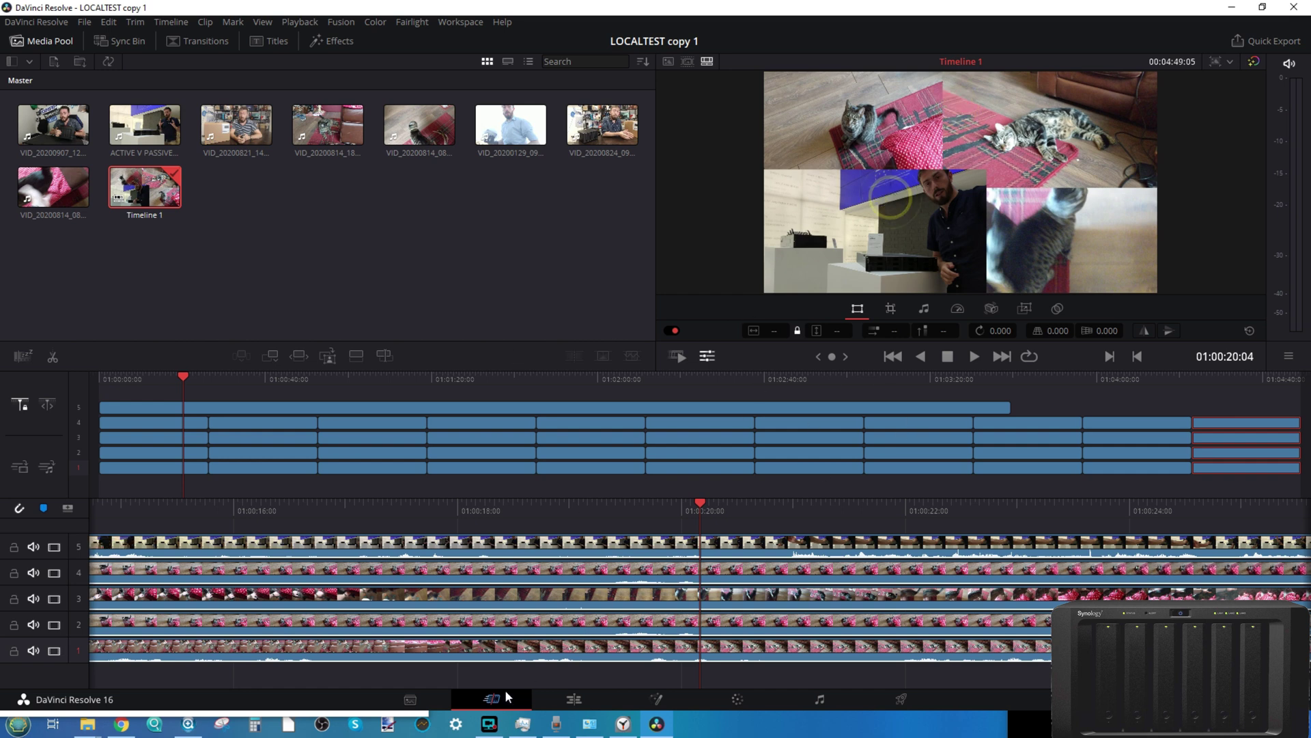
{"action": "left_click", "coordinate": [489, 724]}
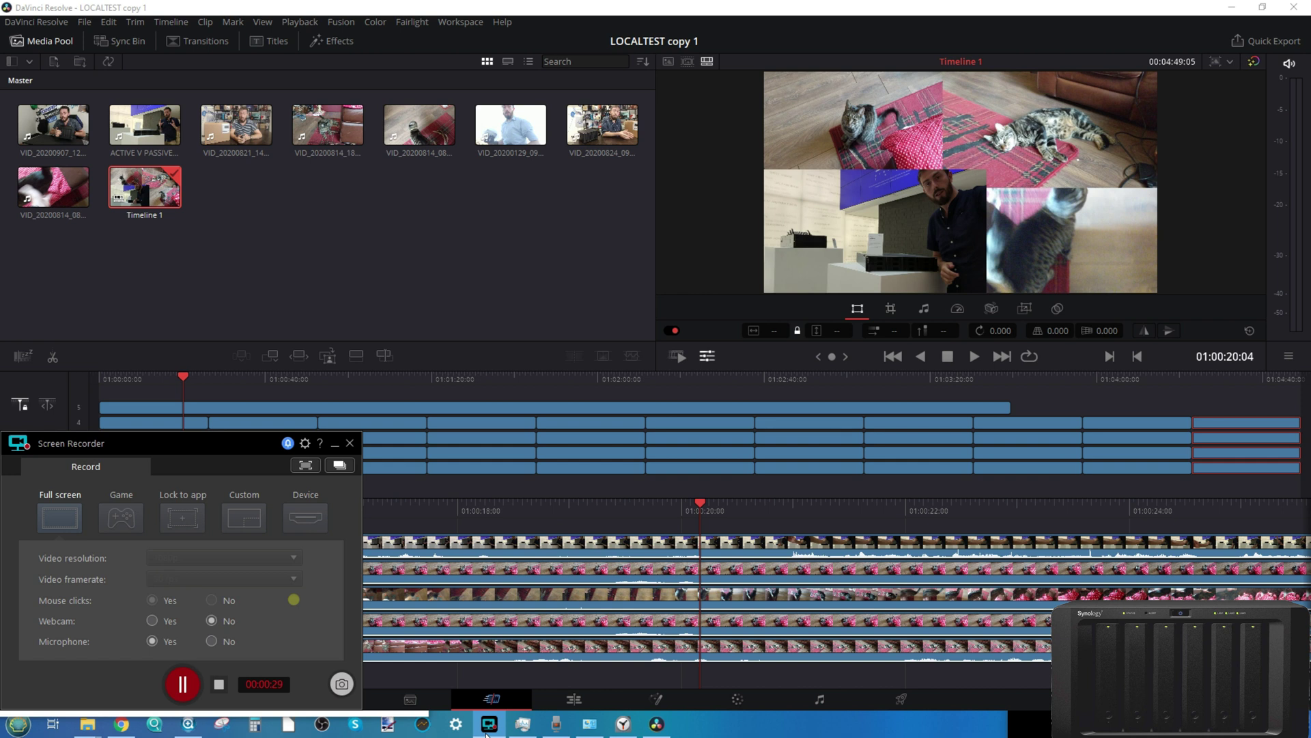
{"action": "left_click", "coordinate": [486, 730]}
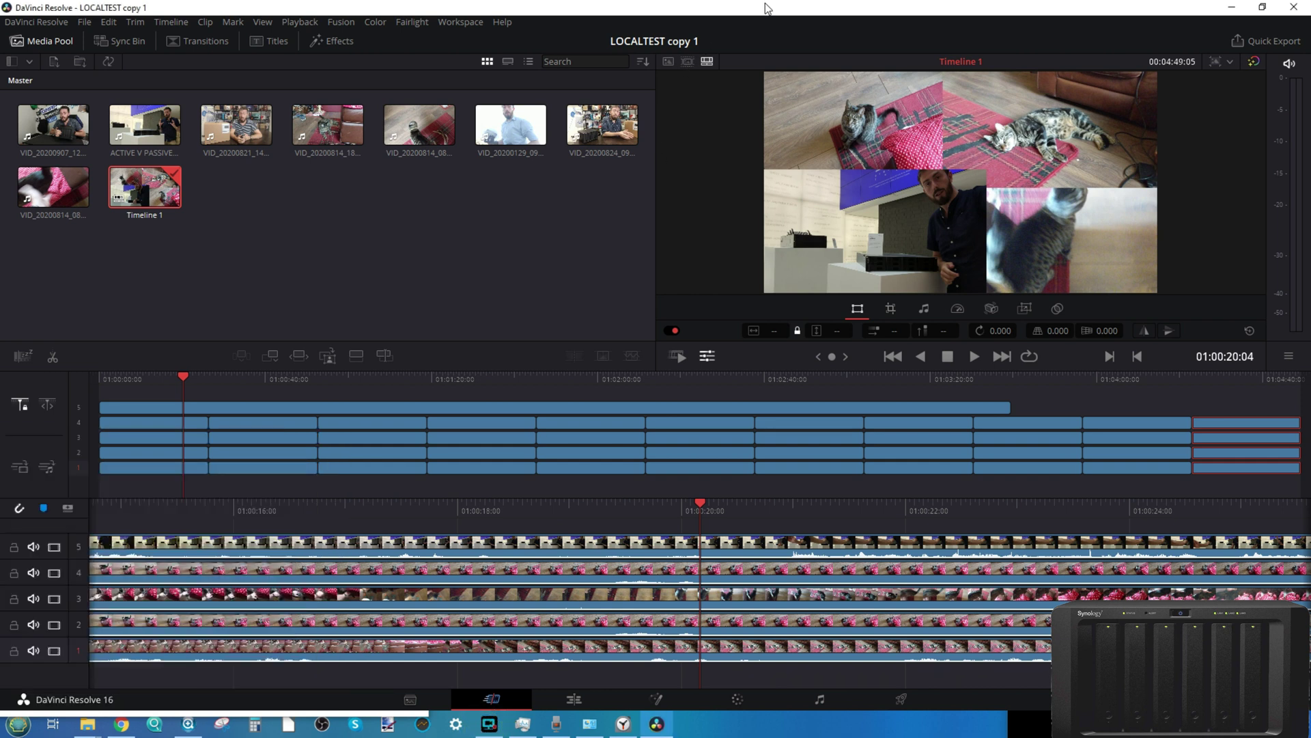
Snap the LOCALTEST copy 1 window to the screen's right side, with the NAS Resource Monitor and Task Manager's Ethernet graph visible beside it.
{"action": "left_click_drag", "start_coordinate": [410, 14], "coordinate": [1308, 17]}
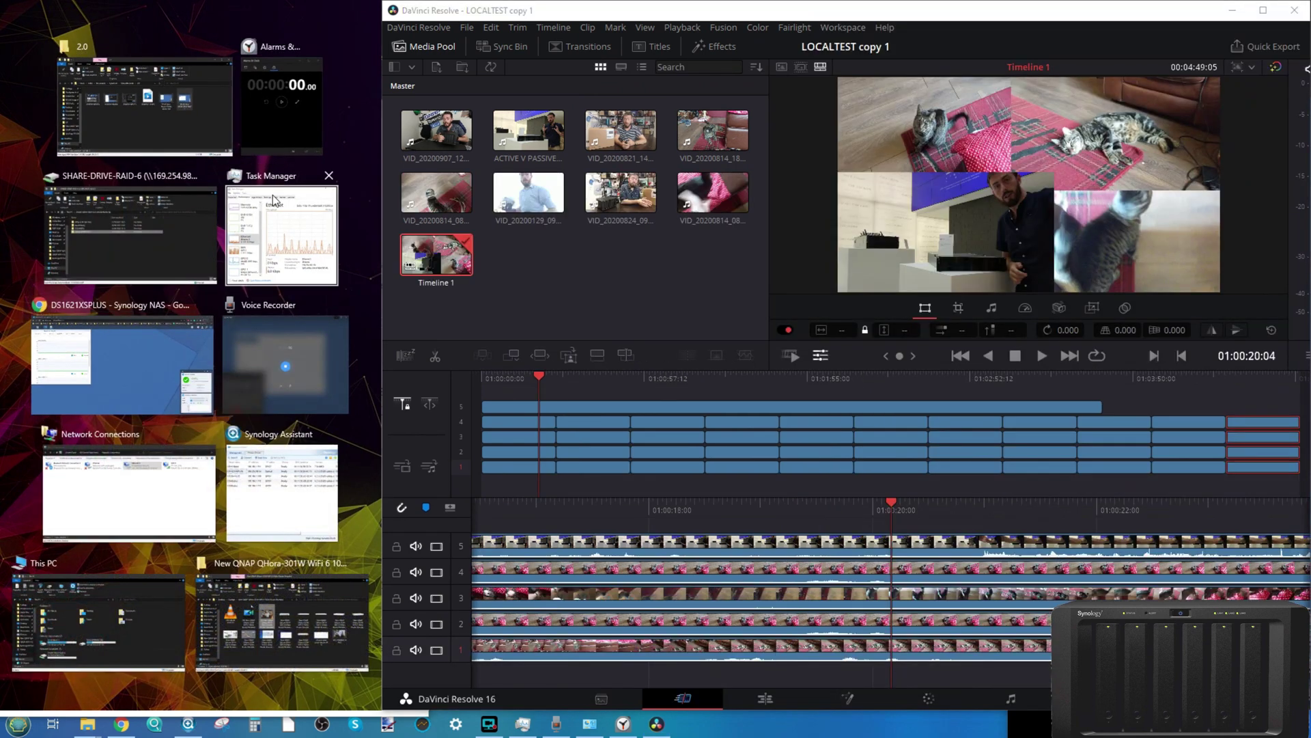
{"action": "left_click", "coordinate": [282, 232]}
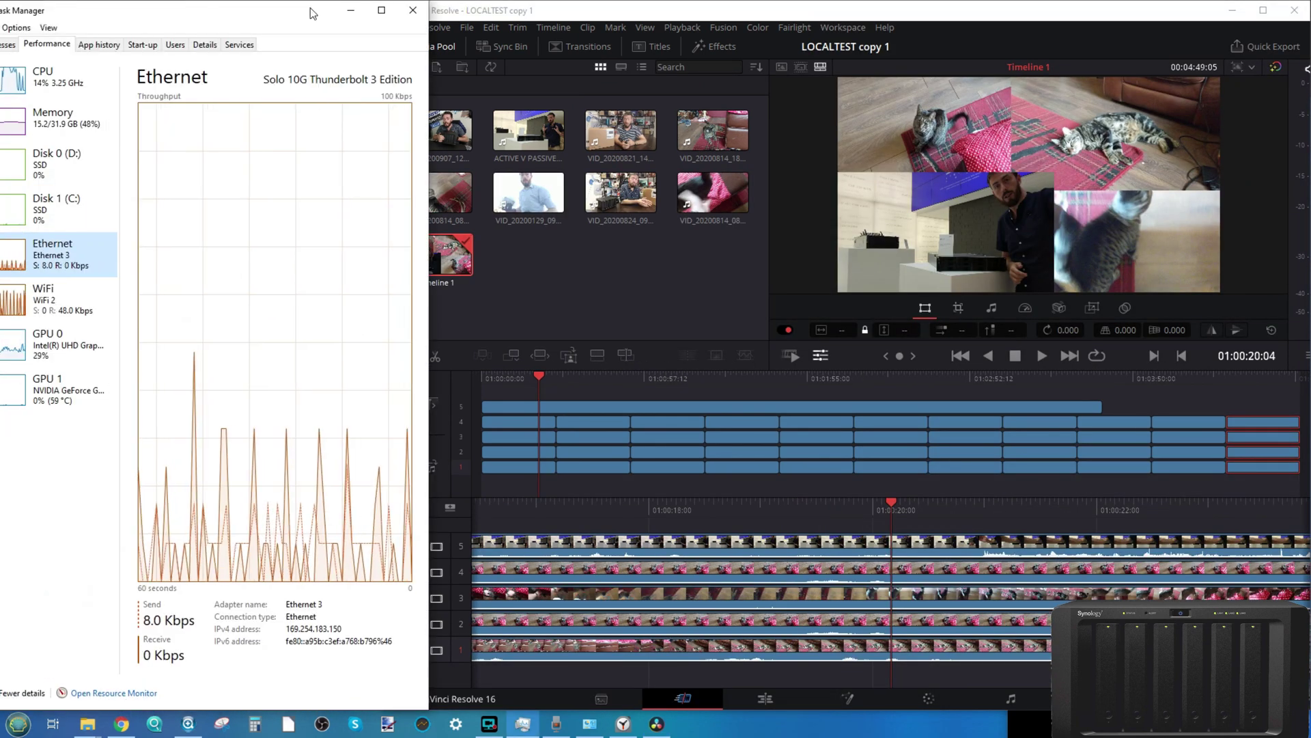
{"action": "left_click_drag", "start_coordinate": [310, 3], "coordinate": [273, 282]}
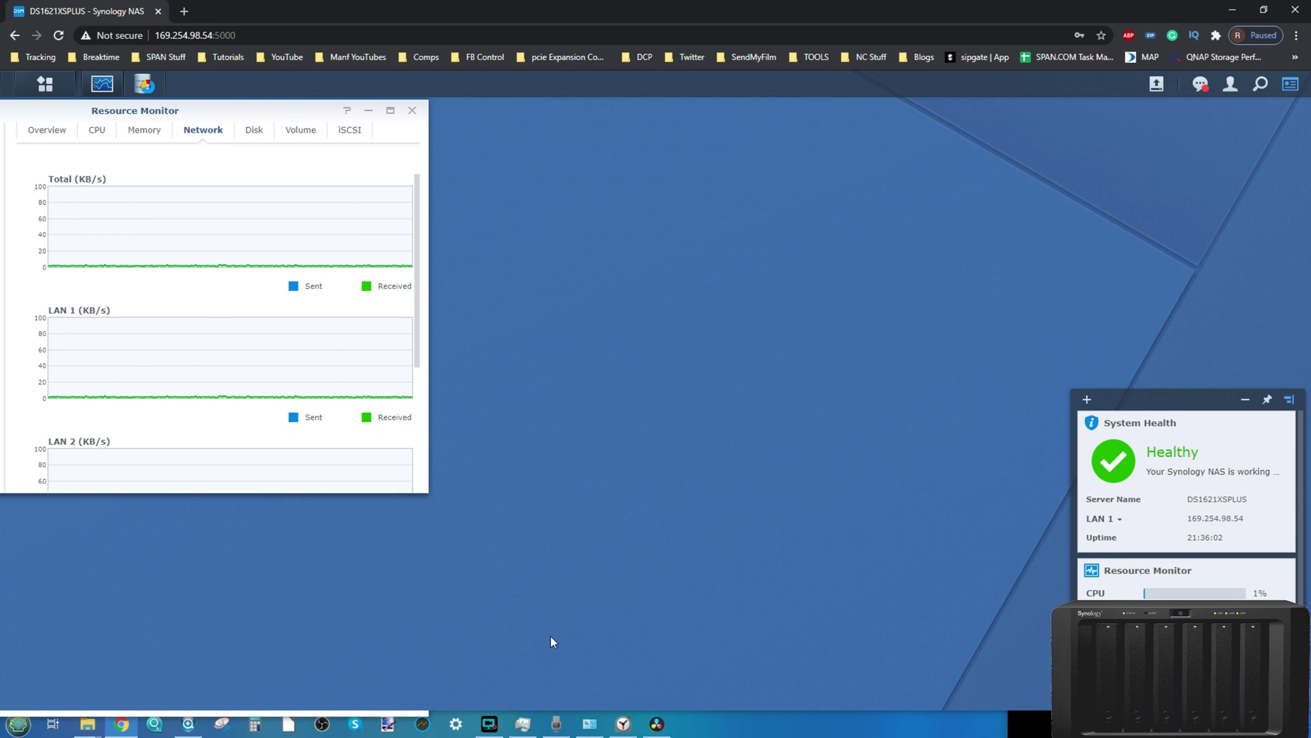
{"action": "left_click", "coordinate": [662, 731]}
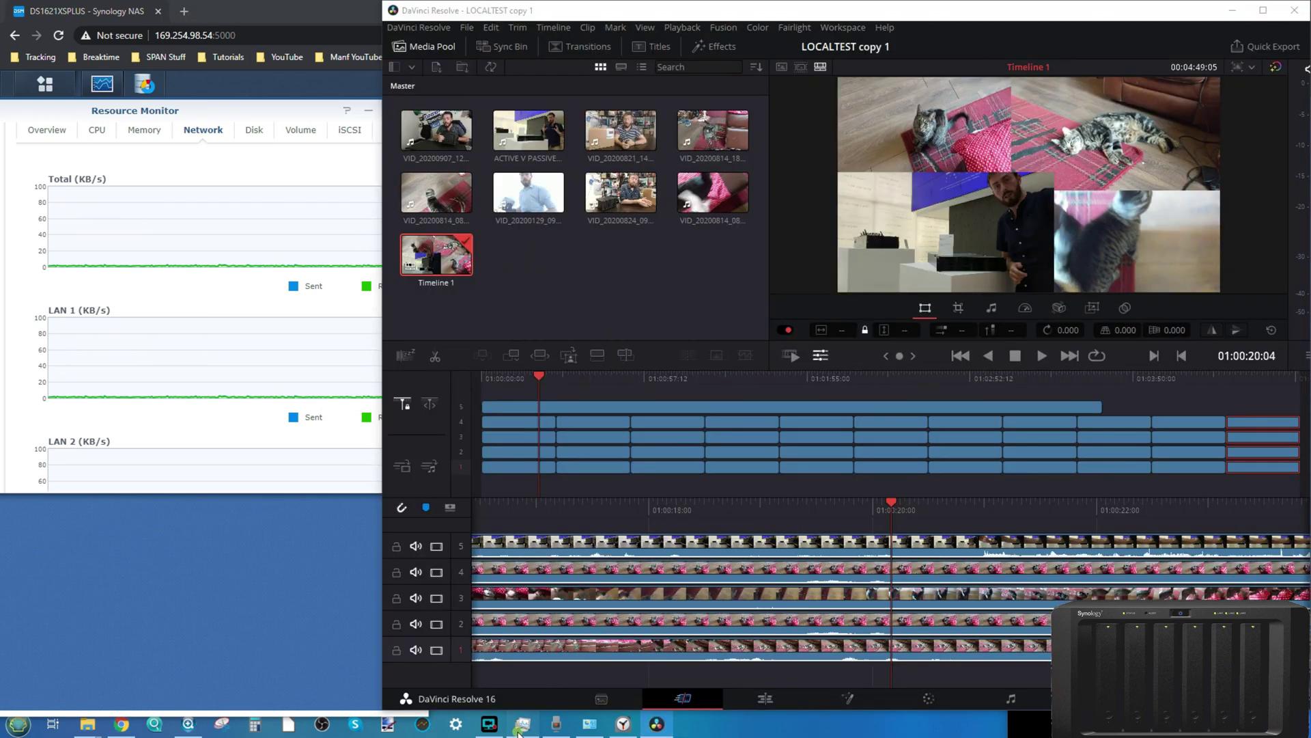
{"action": "left_click", "coordinate": [521, 730]}
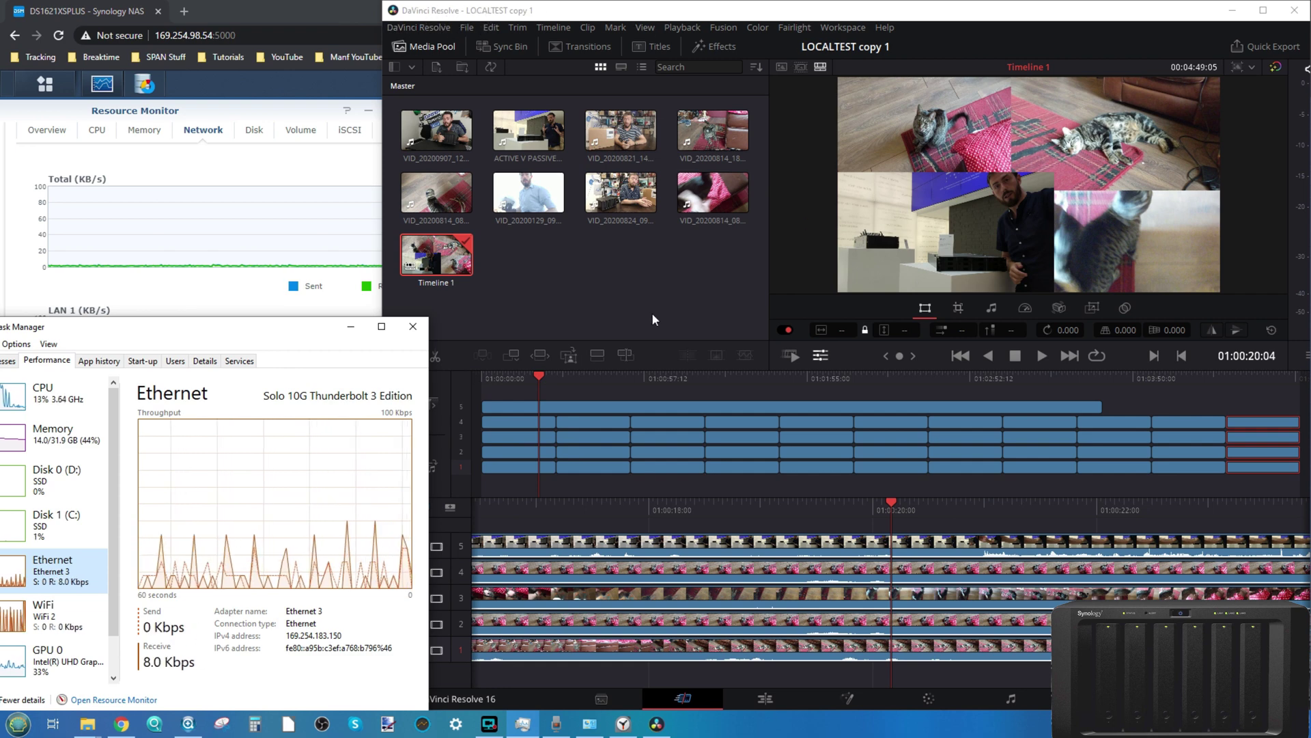
Open the Deliver page for Timeline 1 and check the render destination folder in the render settings.
{"action": "left_click", "coordinate": [939, 242]}
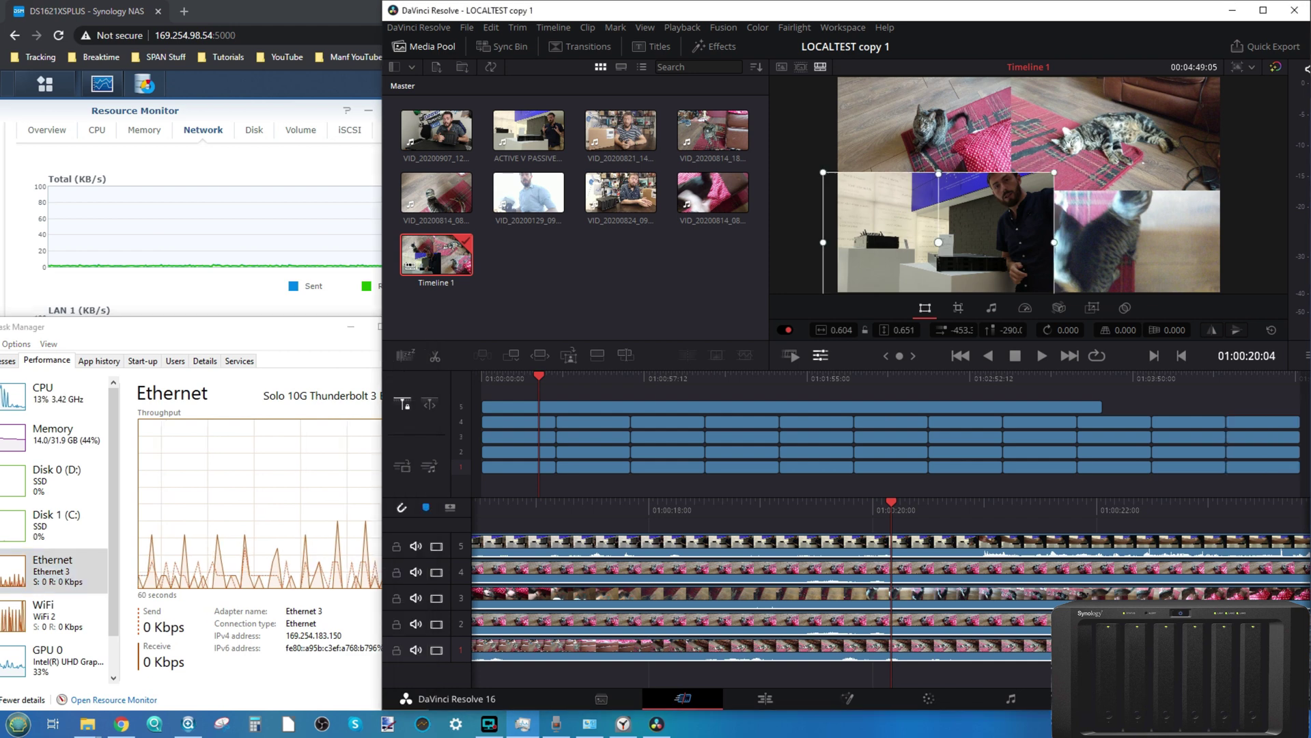
{"action": "key", "text": "shift+8"}
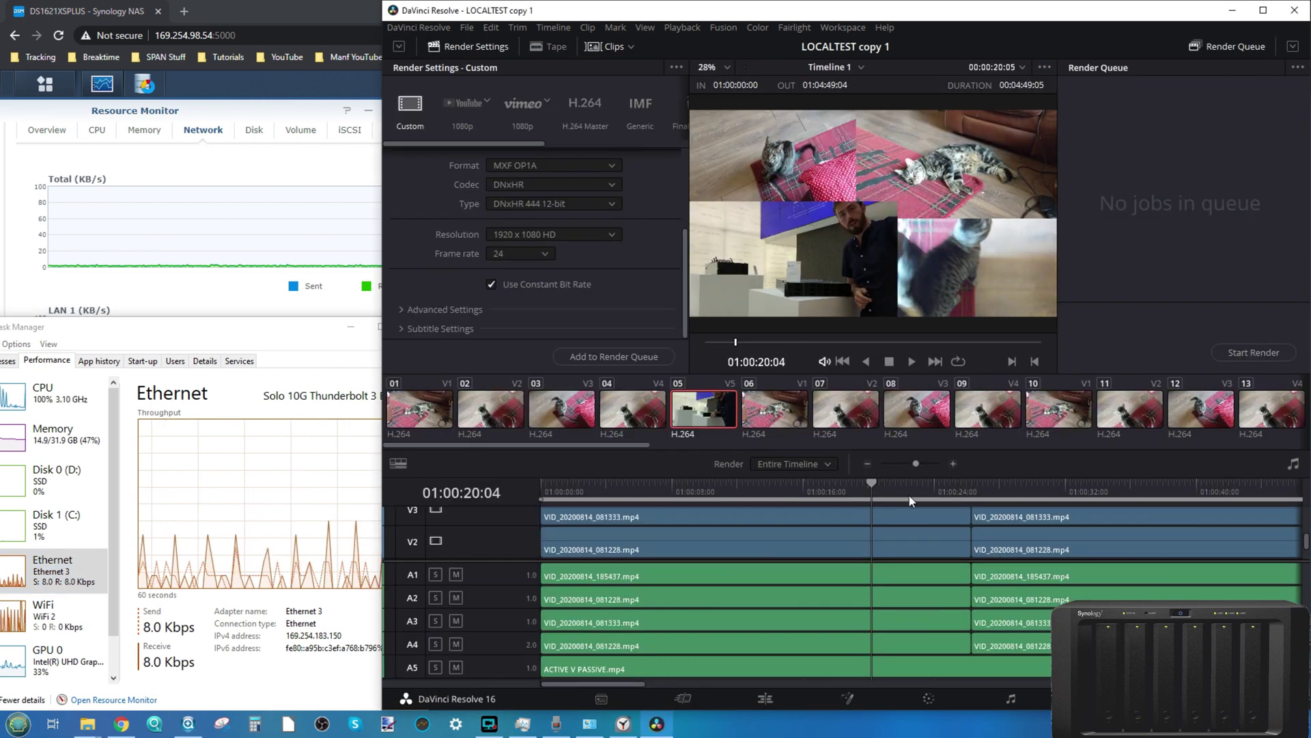
{"action": "scroll", "coordinate": [597, 211], "scroll_direction": "up", "scroll_amount": 4}
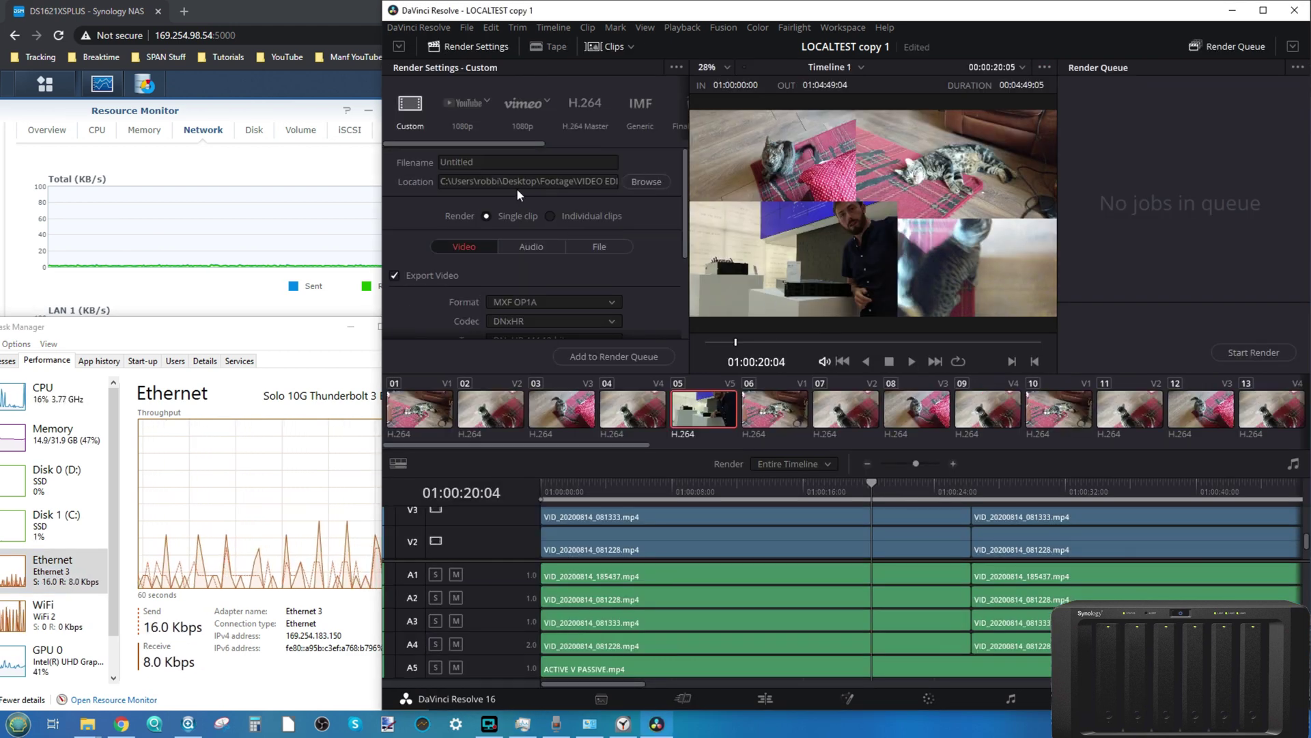
{"action": "left_click", "coordinate": [628, 186]}
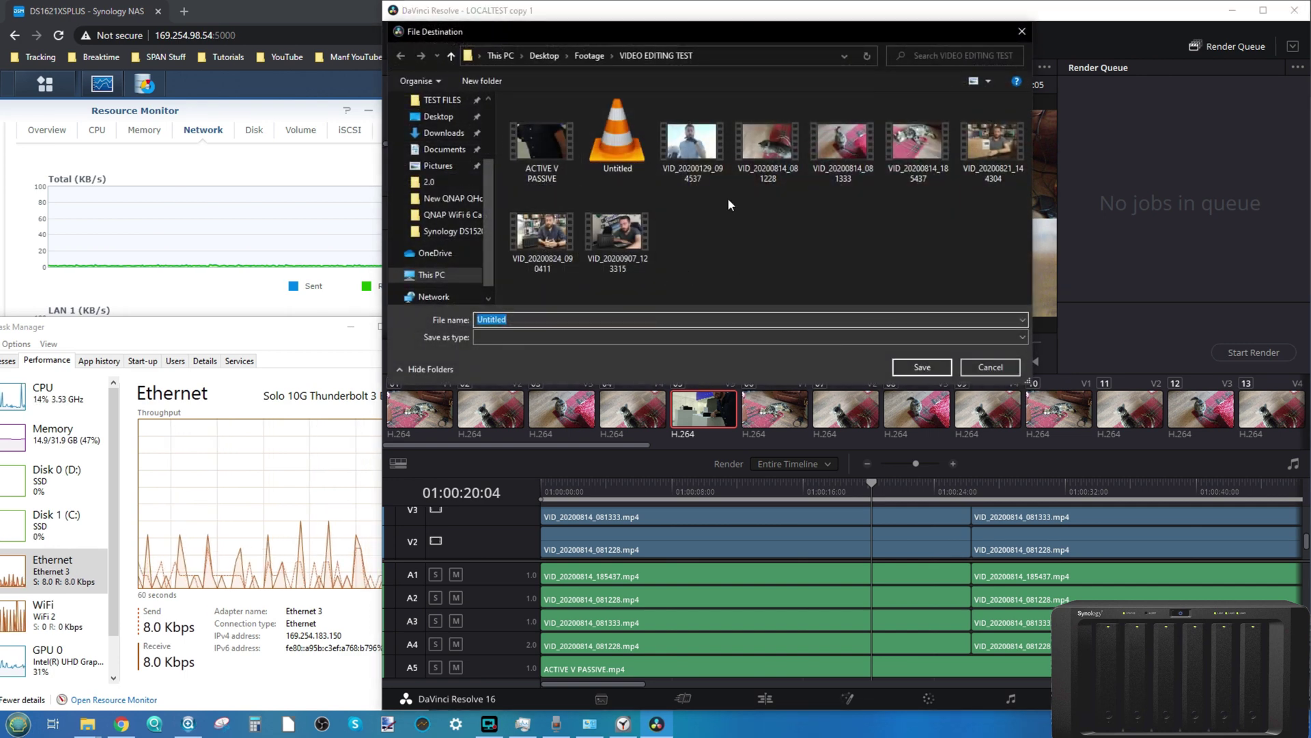
{"action": "left_click", "coordinate": [974, 369]}
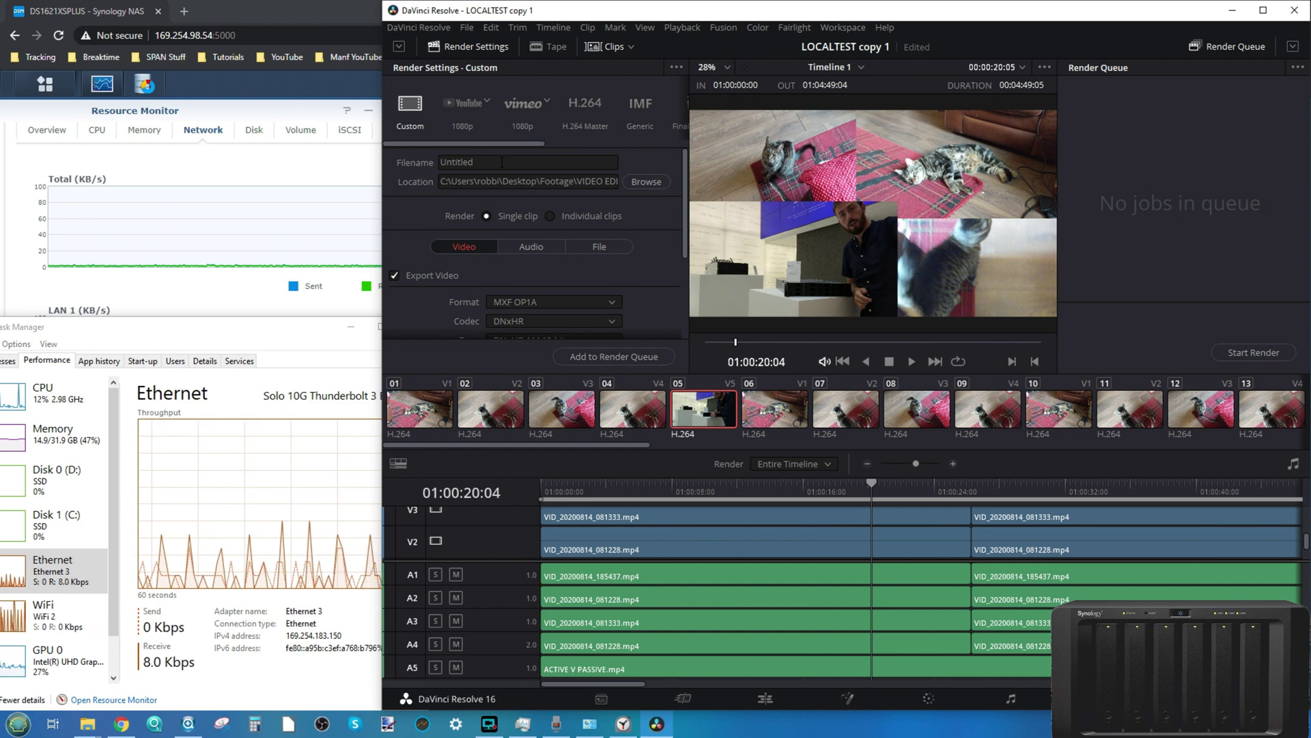
Add Timeline 1 to the render queue with the current DNxHR MXF settings, replacing the existing Untitled file.
{"action": "scroll", "coordinate": [502, 162], "scroll_direction": "down", "scroll_amount": 5}
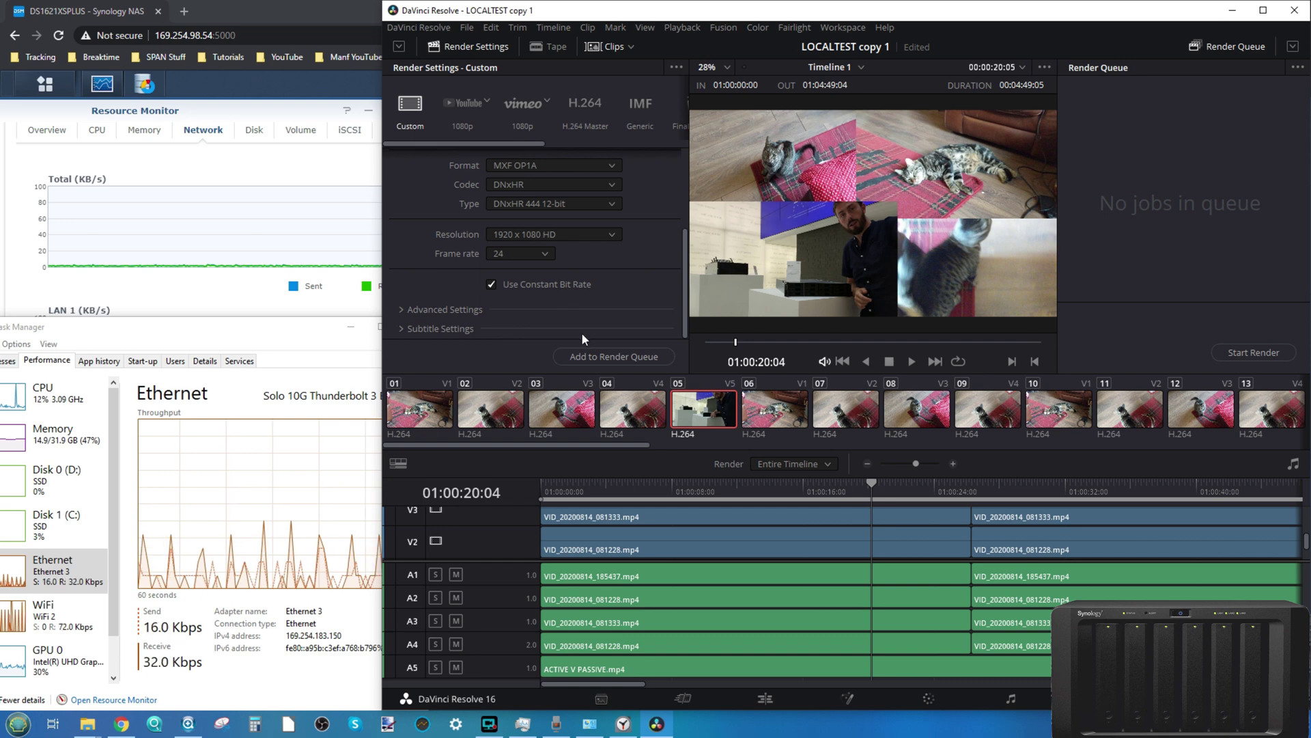
{"action": "left_click", "coordinate": [592, 359]}
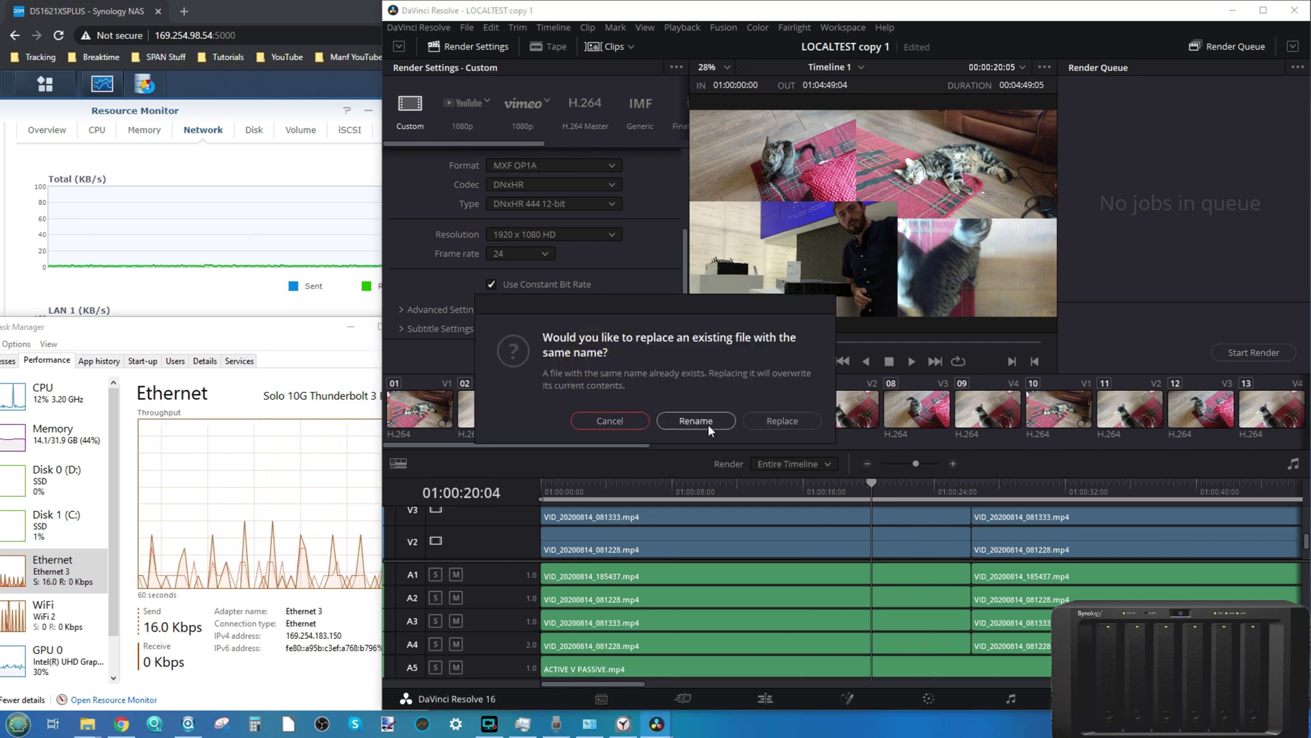
{"action": "left_click", "coordinate": [772, 422]}
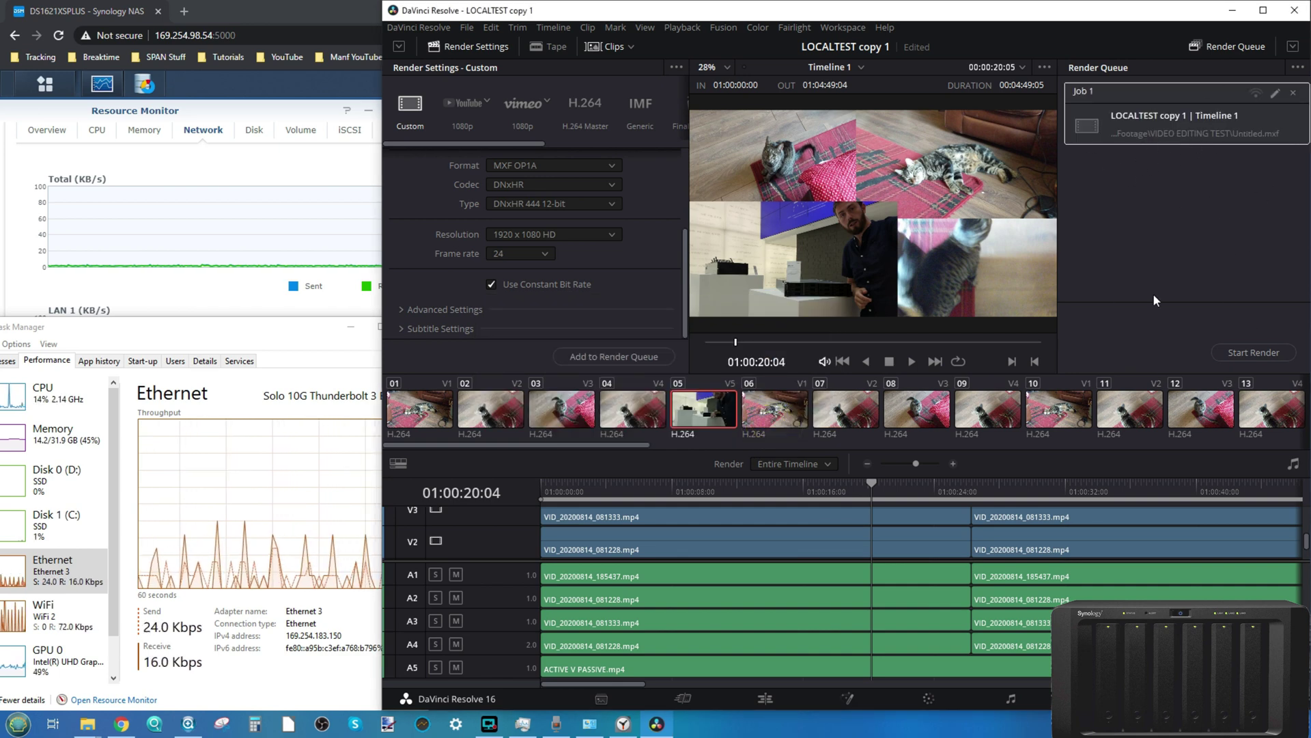
Start rendering Job 1 and run the Alarms & Clock stopwatch to time it.
{"action": "left_click", "coordinate": [1240, 354]}
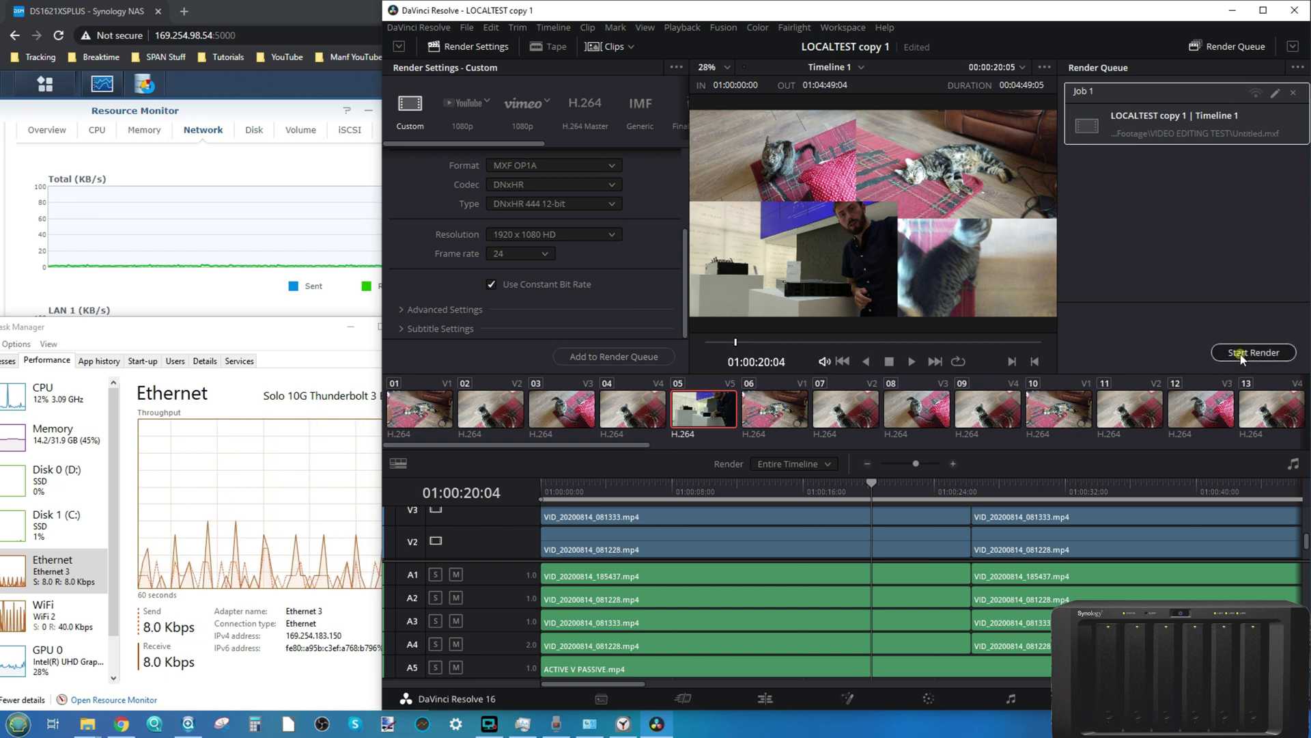
{"action": "left_click", "coordinate": [622, 725]}
{"action": "left_click", "coordinate": [1154, 575]}
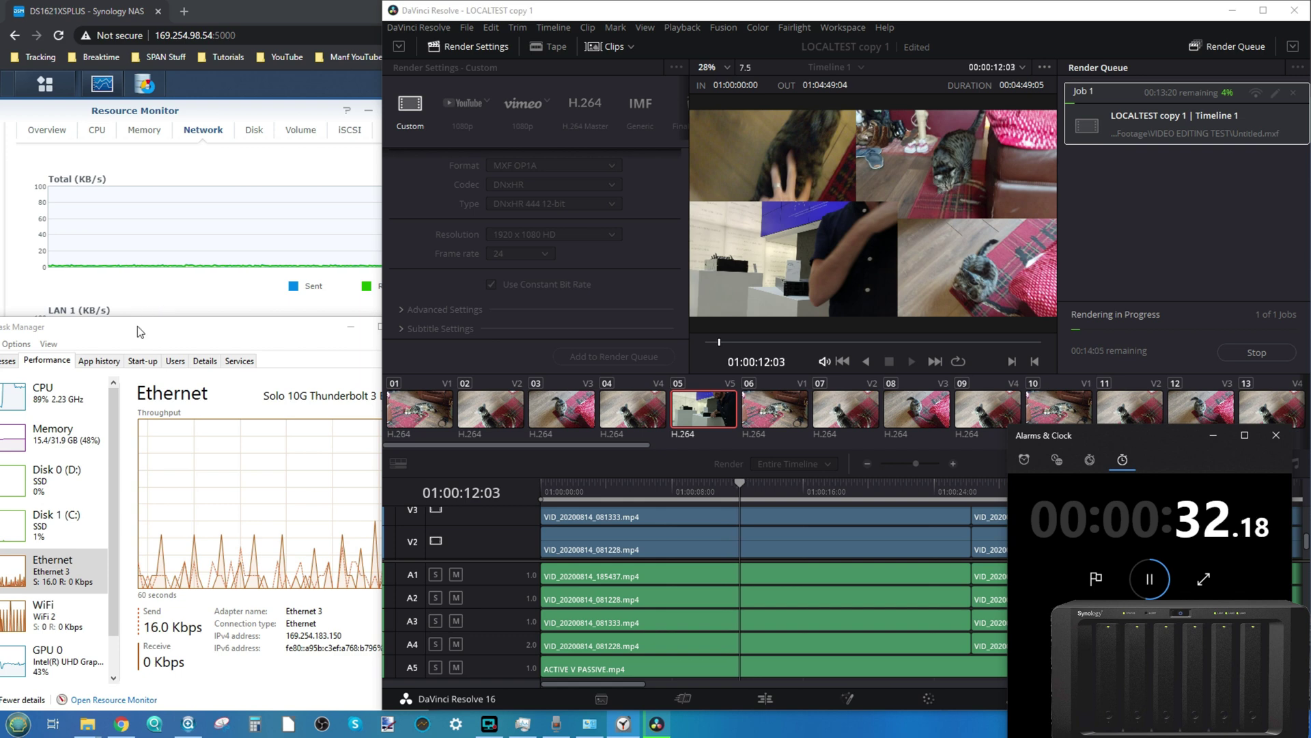
Move Task Manager fully into view and examine the Disk 1 (C:) and Memory activity during the render.
{"action": "left_click_drag", "start_coordinate": [137, 325], "coordinate": [174, 328]}
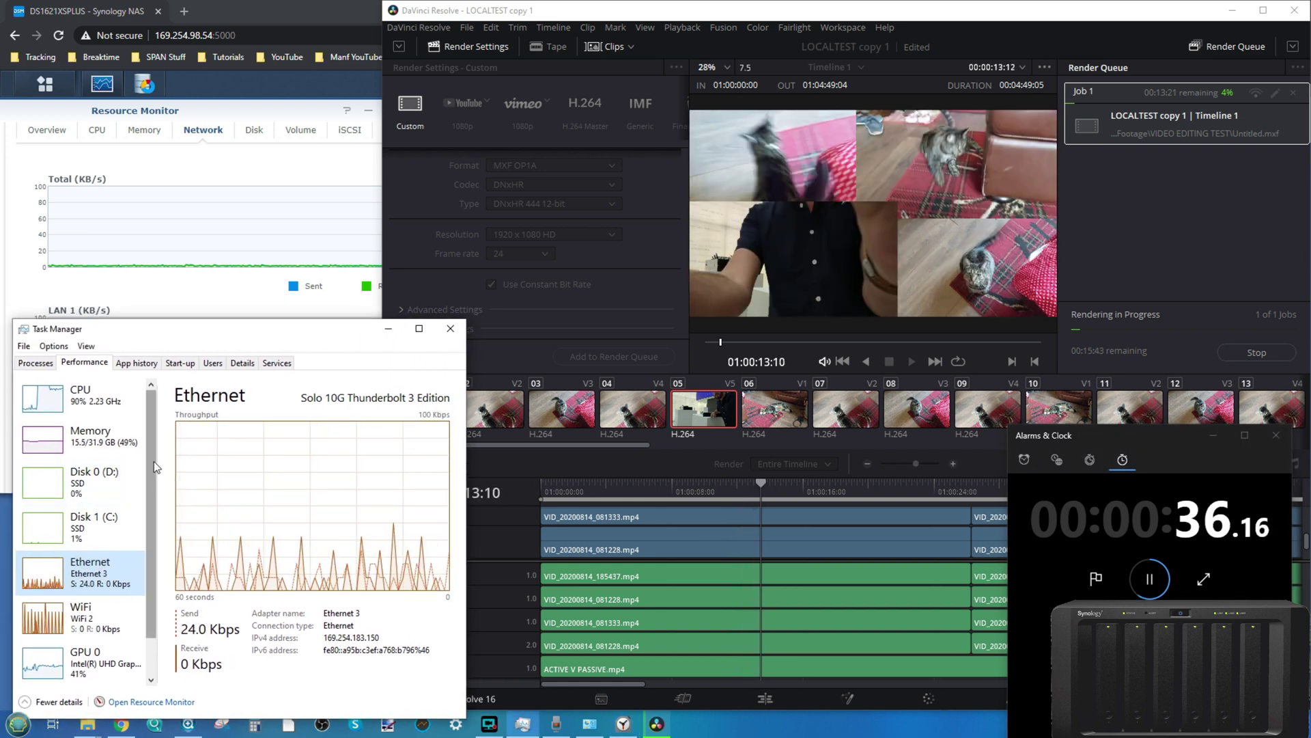
{"action": "left_click", "coordinate": [68, 519]}
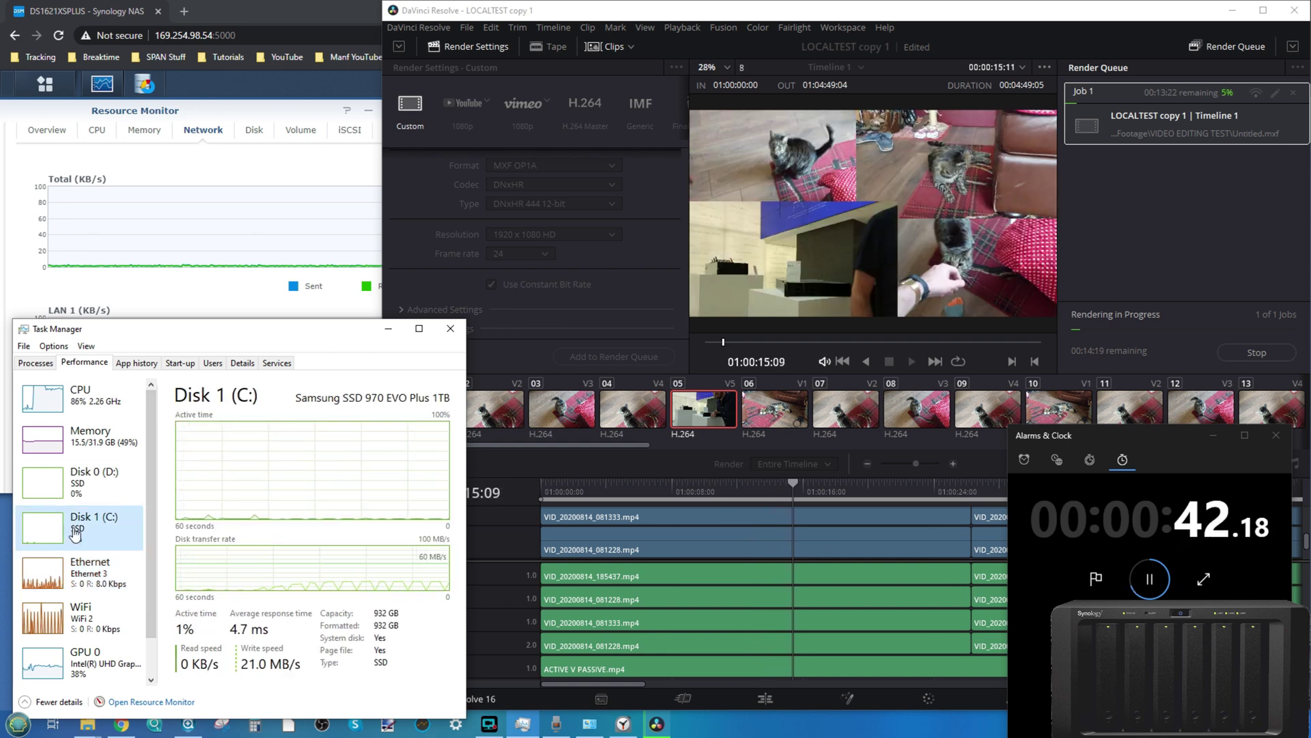
{"action": "left_click", "coordinate": [99, 454]}
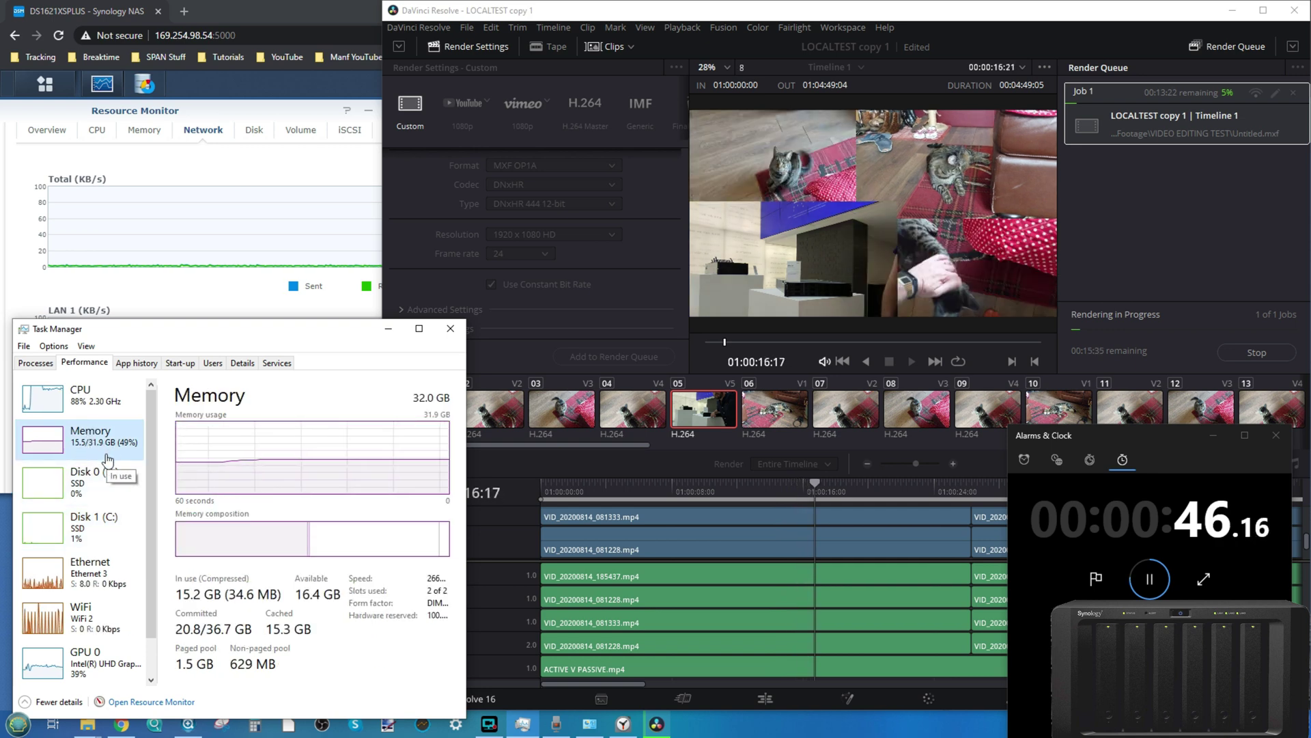
{"action": "scroll", "coordinate": [103, 594], "scroll_direction": "down", "scroll_amount": 1}
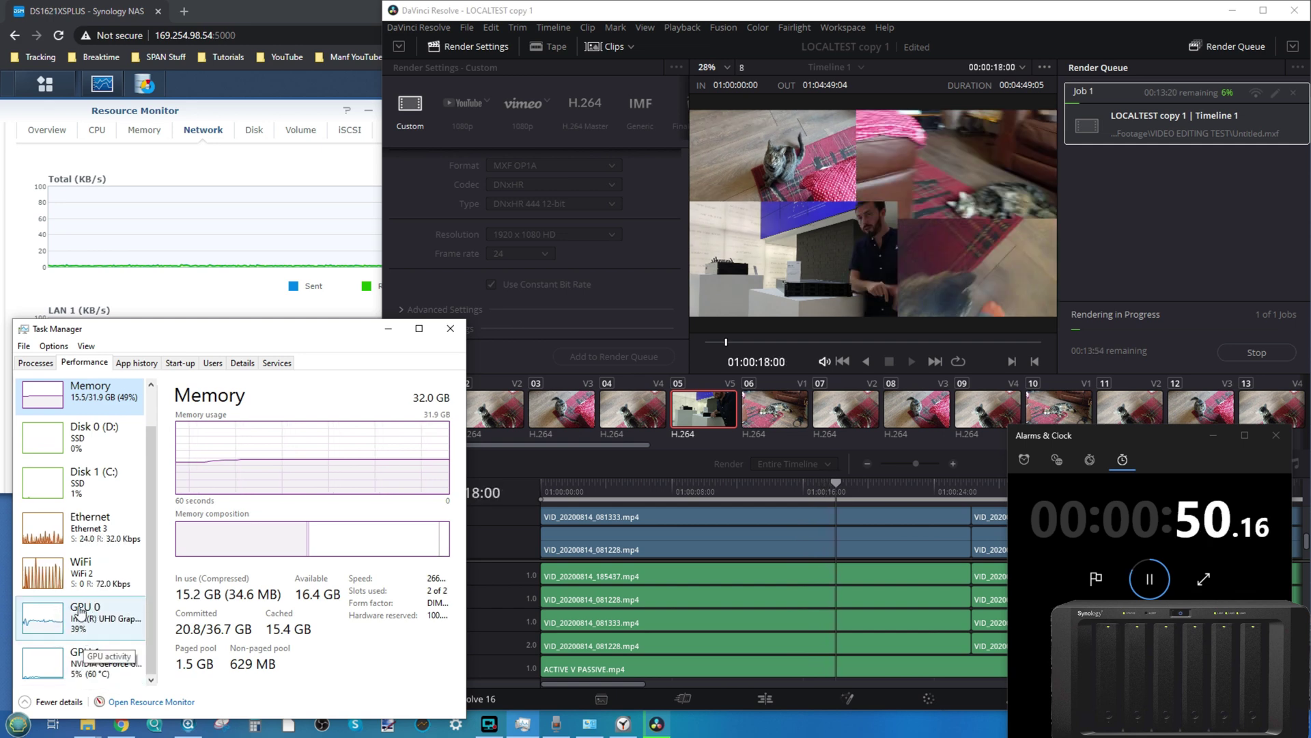
{"action": "scroll", "coordinate": [81, 615], "scroll_direction": "up", "scroll_amount": 1}
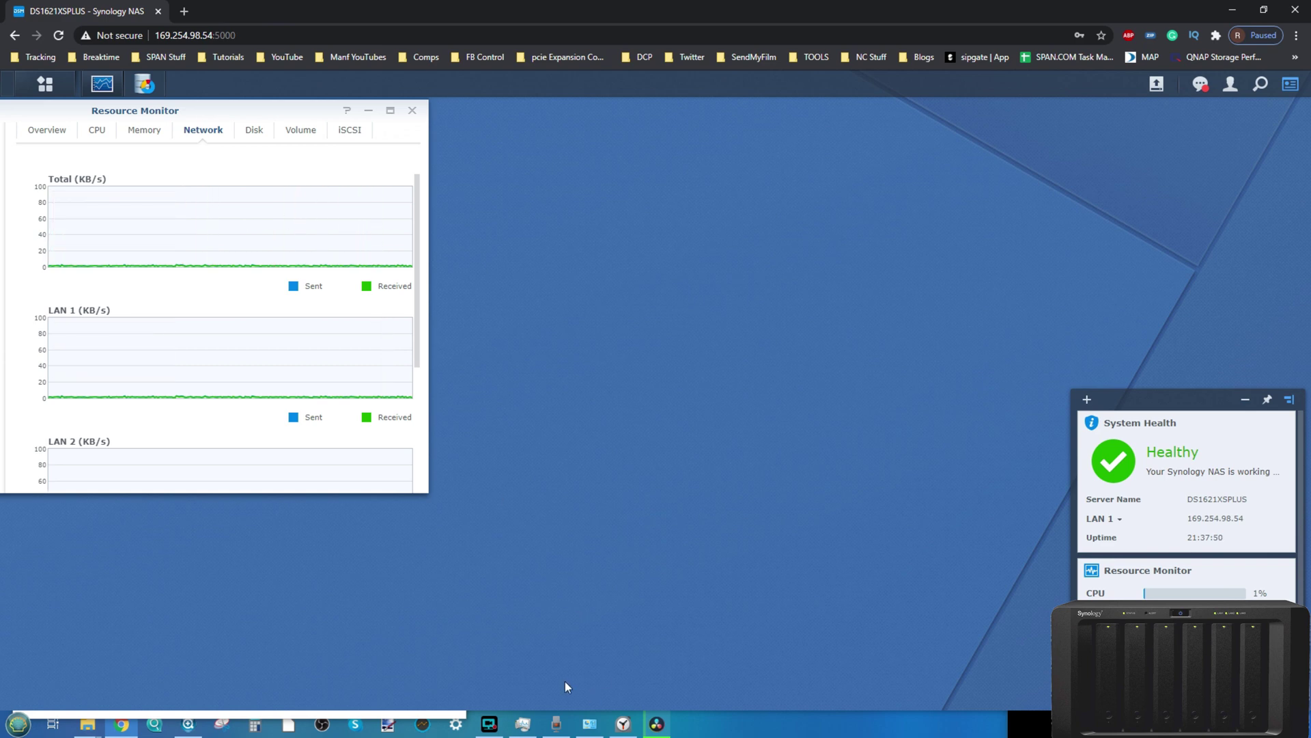
Bring Task Manager, DaVinci Resolve and the stopwatch back on screen, and stop the stopwatch as the render ends.
{"action": "left_click", "coordinate": [527, 726]}
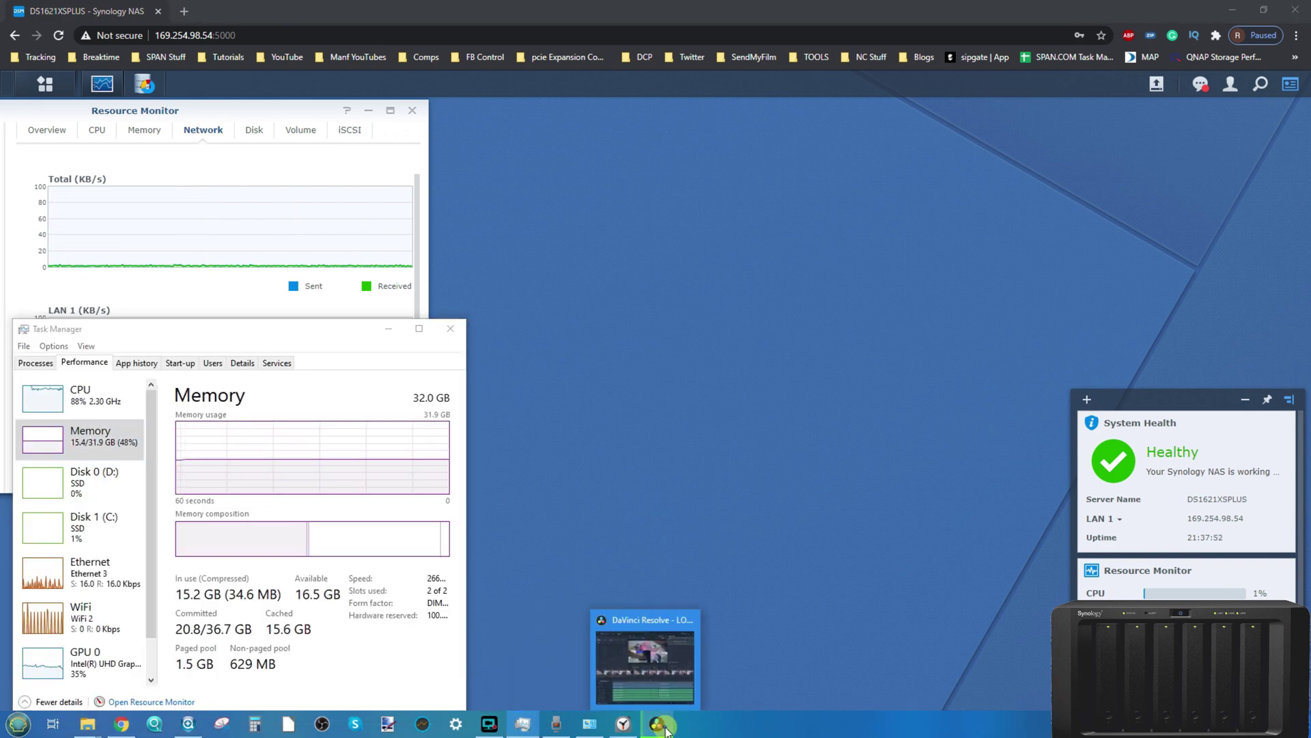
{"action": "left_click", "coordinate": [659, 725]}
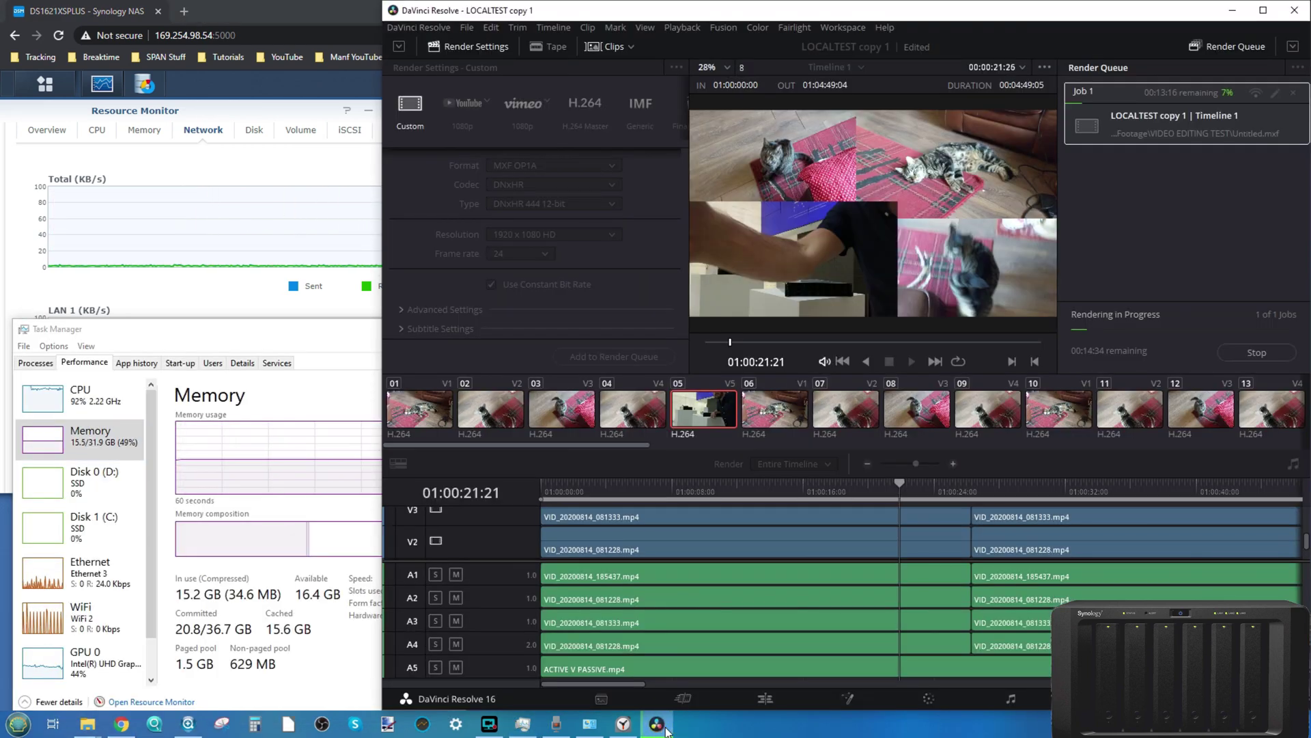
{"action": "left_click", "coordinate": [625, 726]}
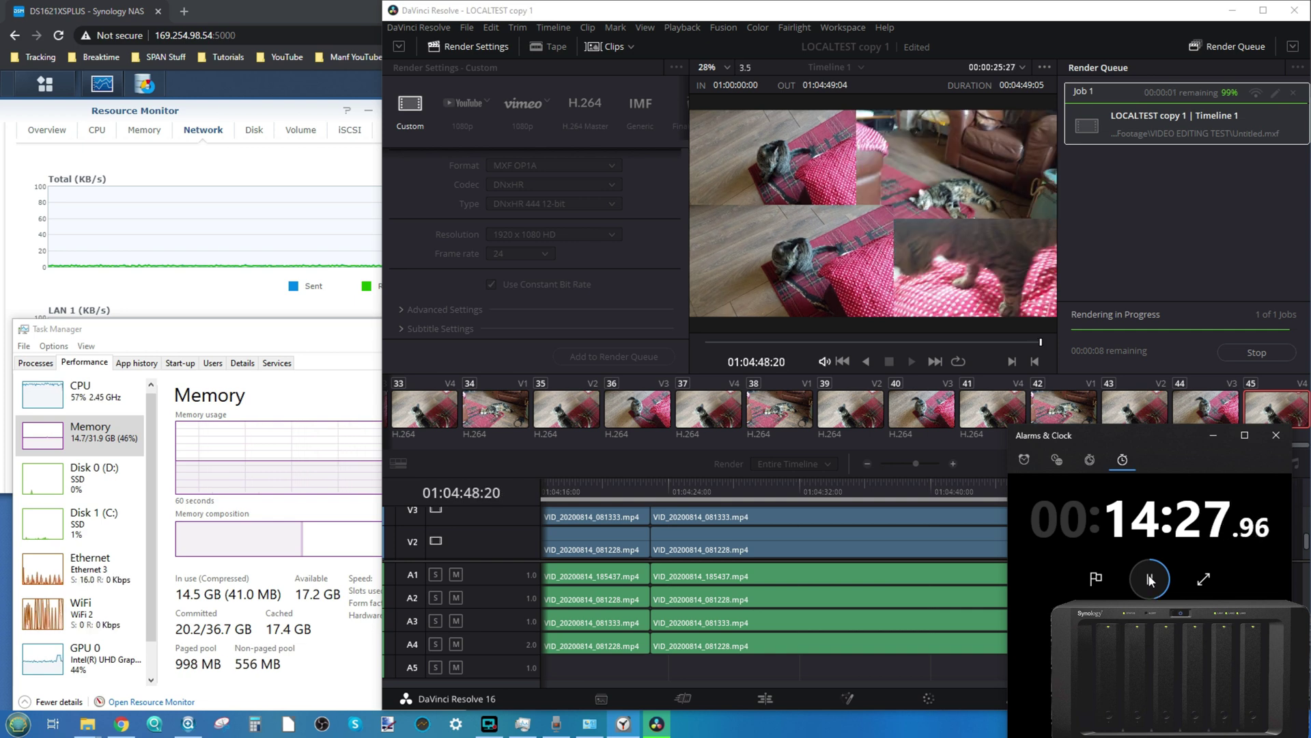
{"action": "left_click", "coordinate": [1150, 579]}
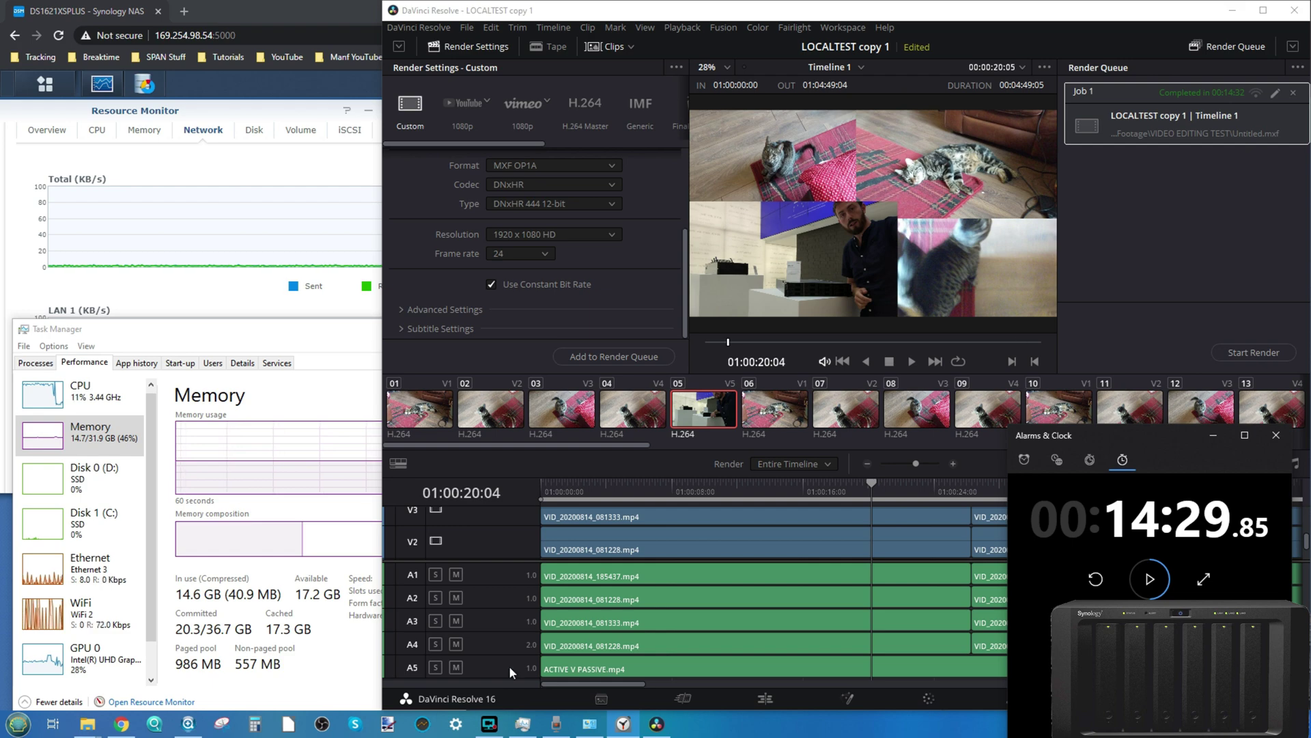
Switch to File Explorer and open the VIDEO EDITING TEST folder inside Desktop > Footage.
{"action": "left_click", "coordinate": [87, 723]}
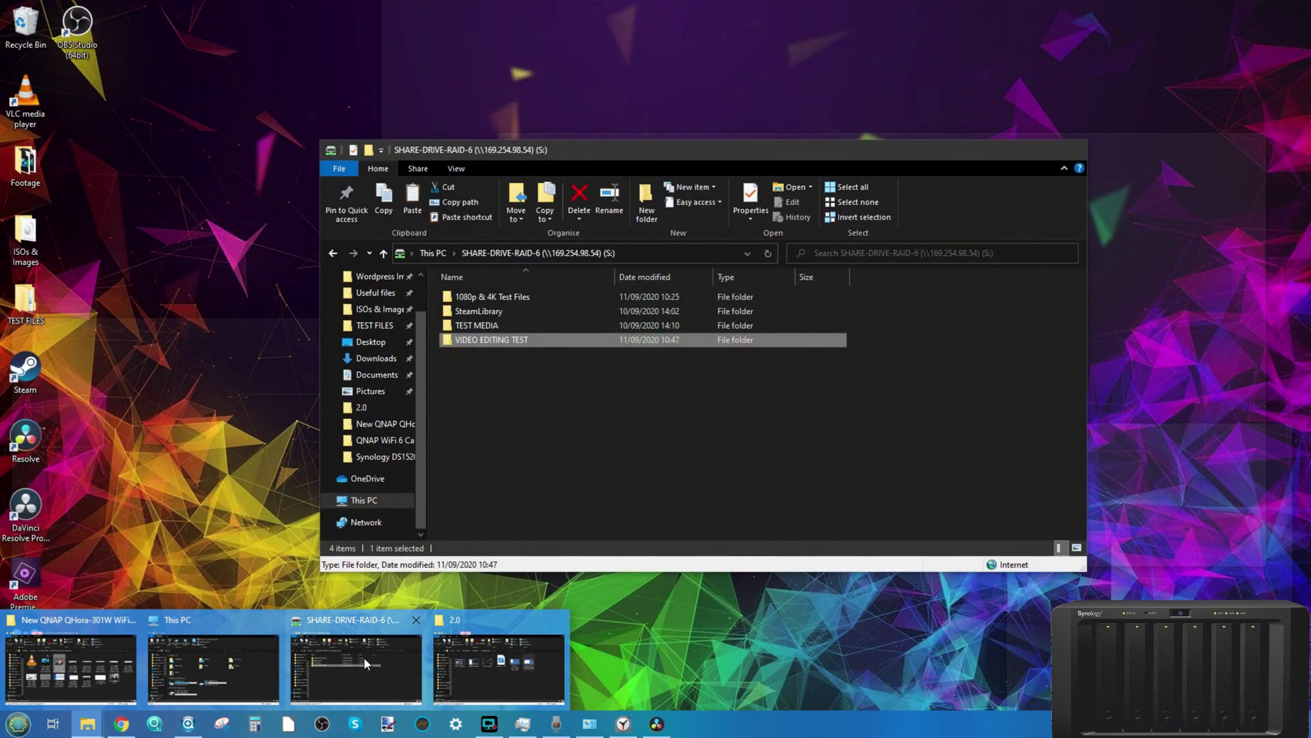
{"action": "left_click", "coordinate": [363, 657]}
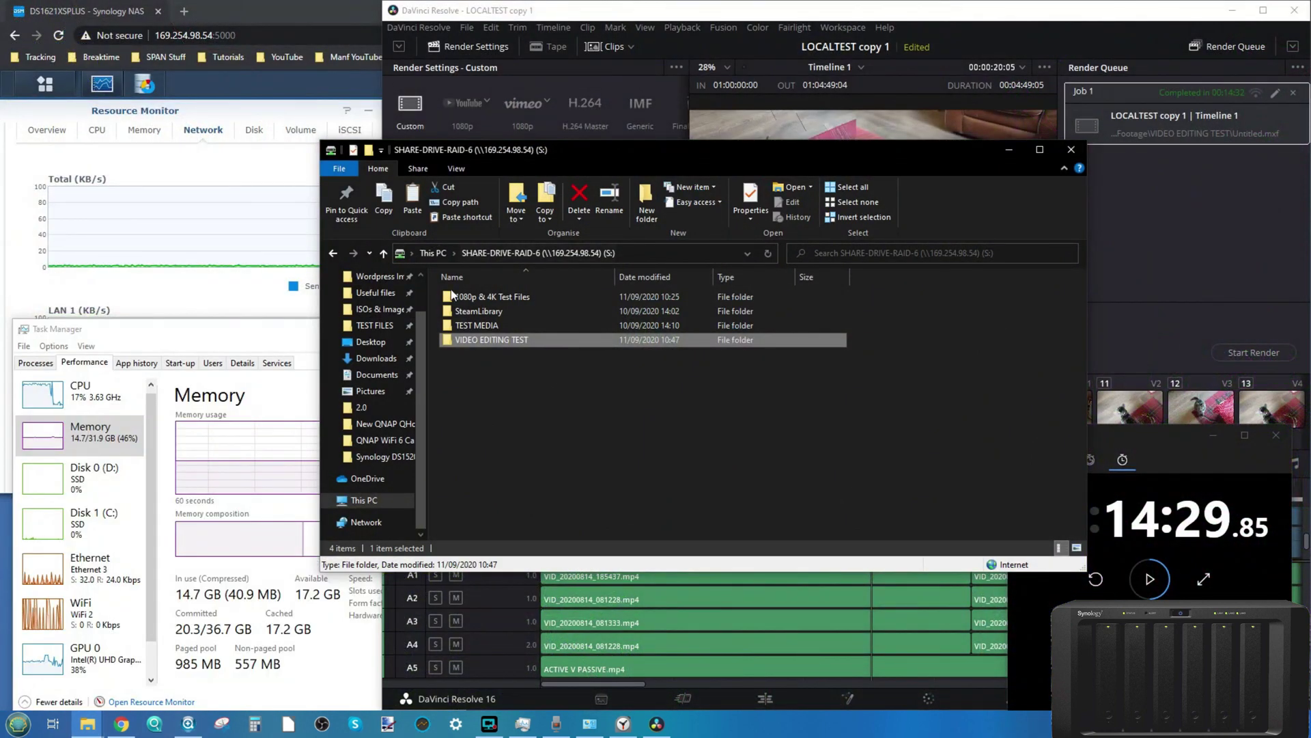
{"action": "left_click", "coordinate": [432, 254]}
{"action": "left_click", "coordinate": [388, 305]}
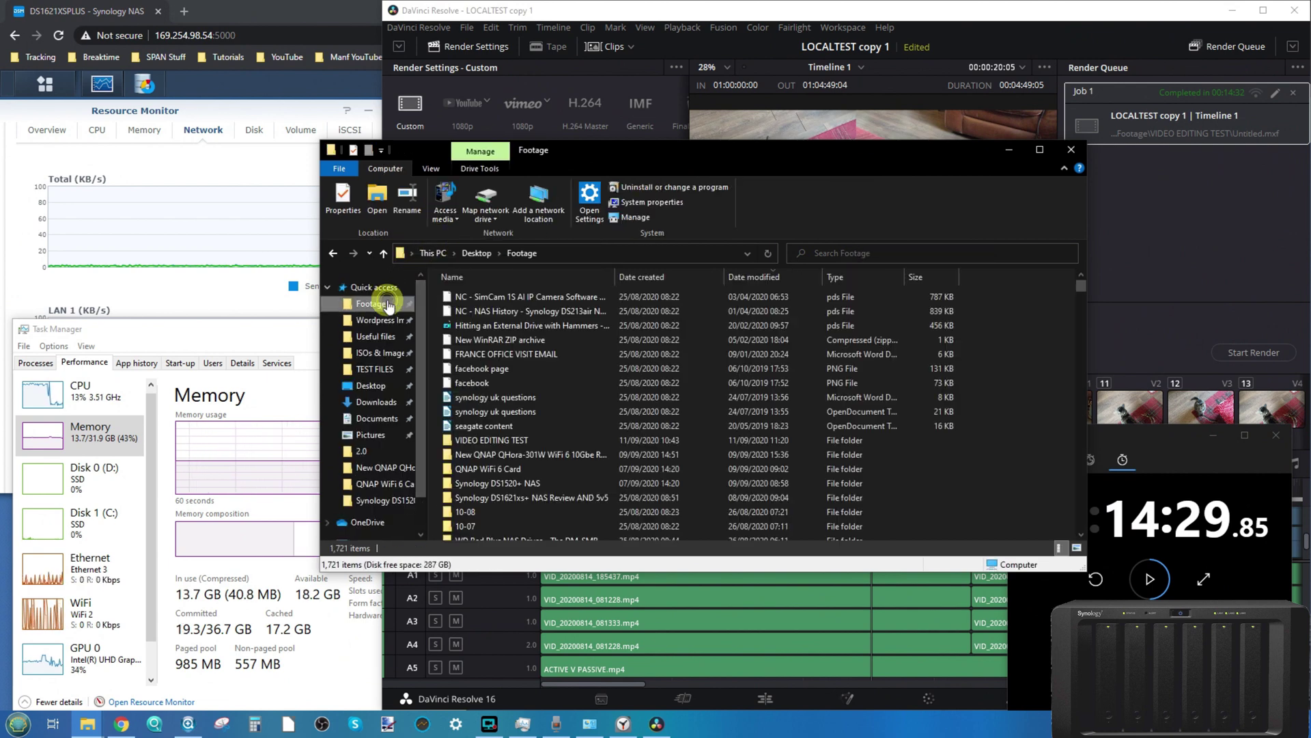
{"action": "double_click", "coordinate": [500, 442]}
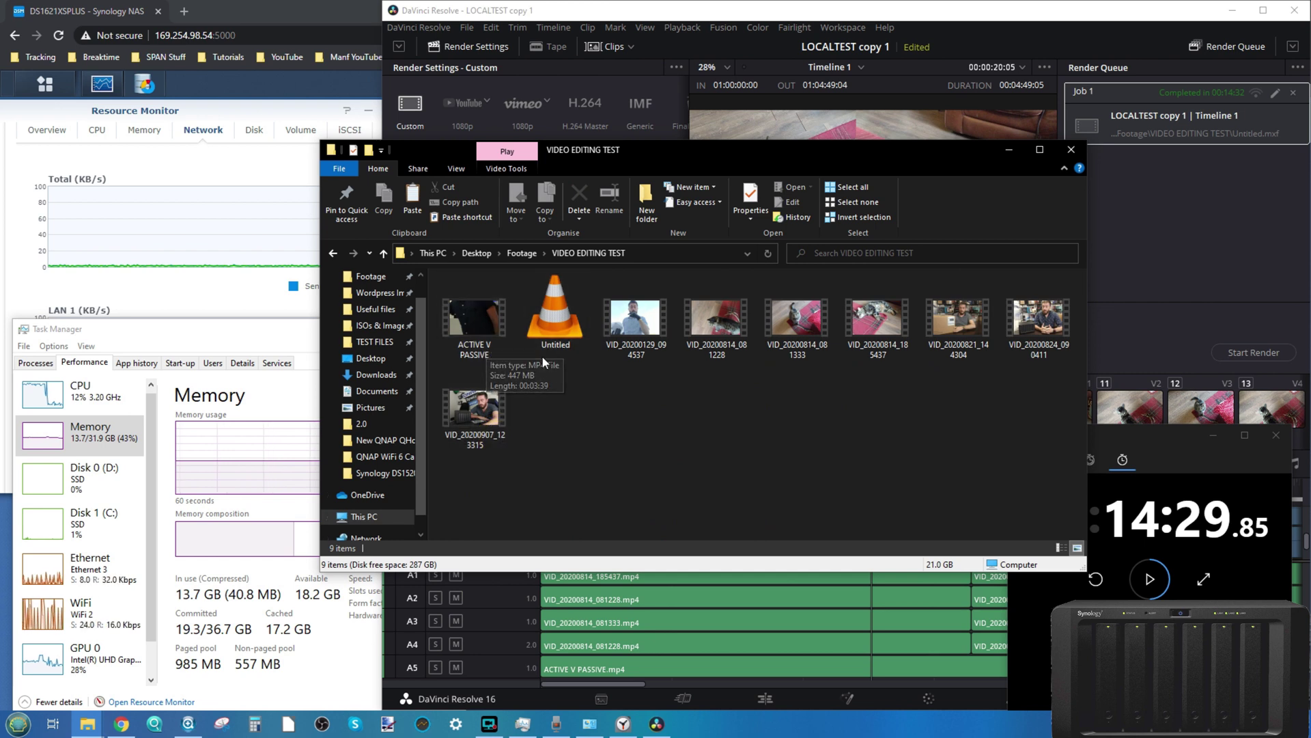
Play the rendered Untitled.mxf in VLC, sample it full screen around 02:34 and 01:07, and close the player.
{"action": "left_click", "coordinate": [541, 317]}
{"action": "double_click", "coordinate": [541, 317]}
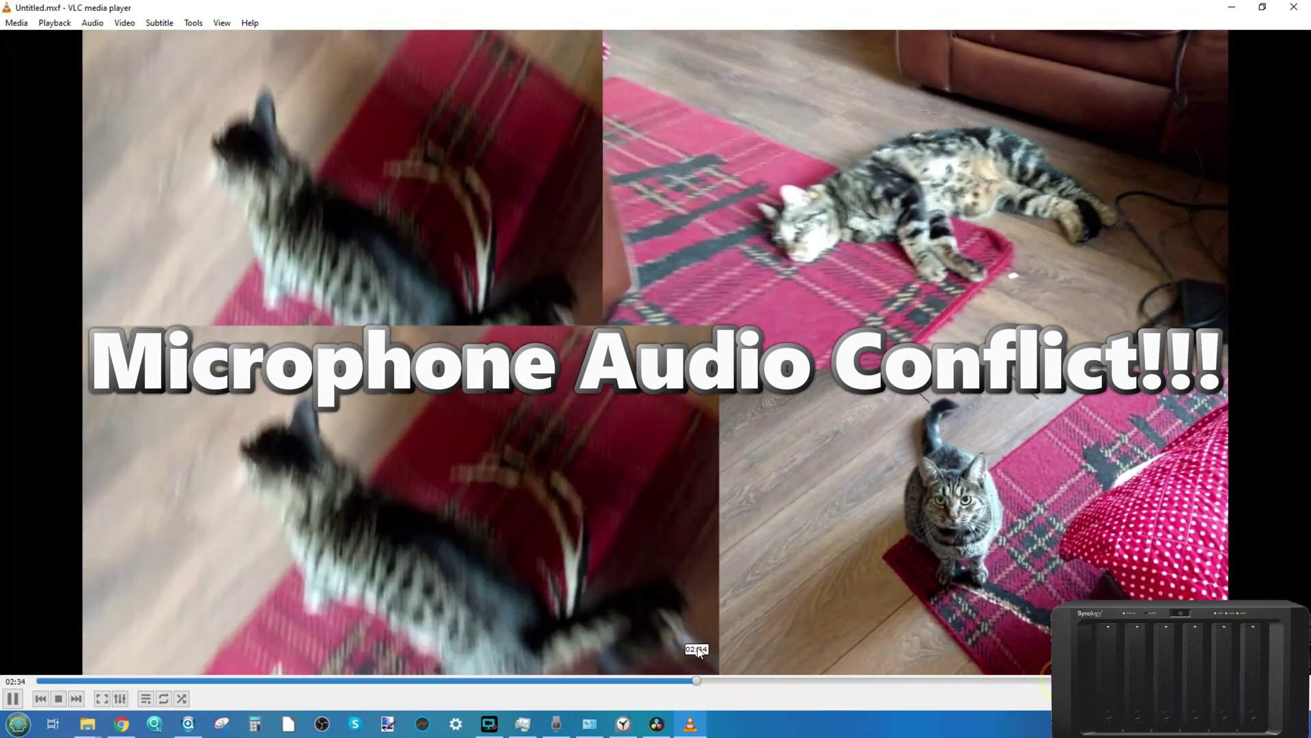
{"action": "left_click", "coordinate": [698, 680]}
{"action": "double_click", "coordinate": [516, 674]}
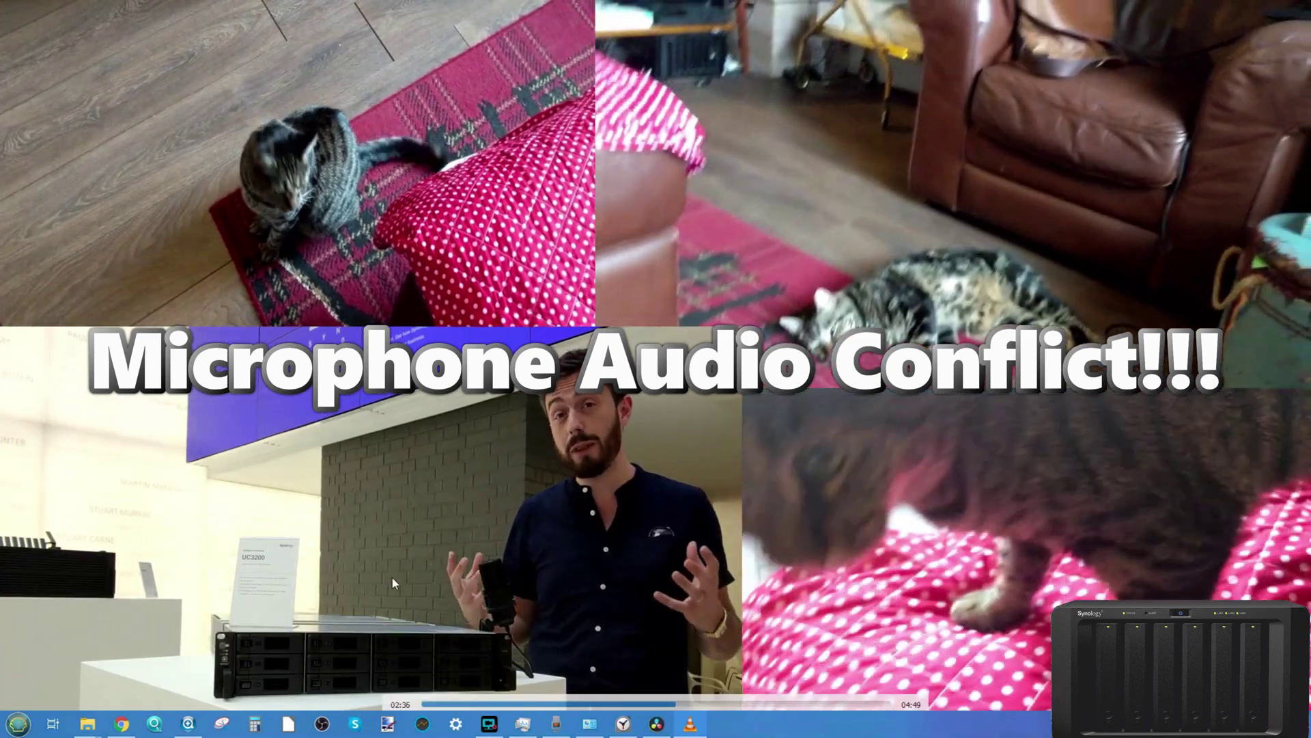
{"action": "double_click", "coordinate": [392, 576]}
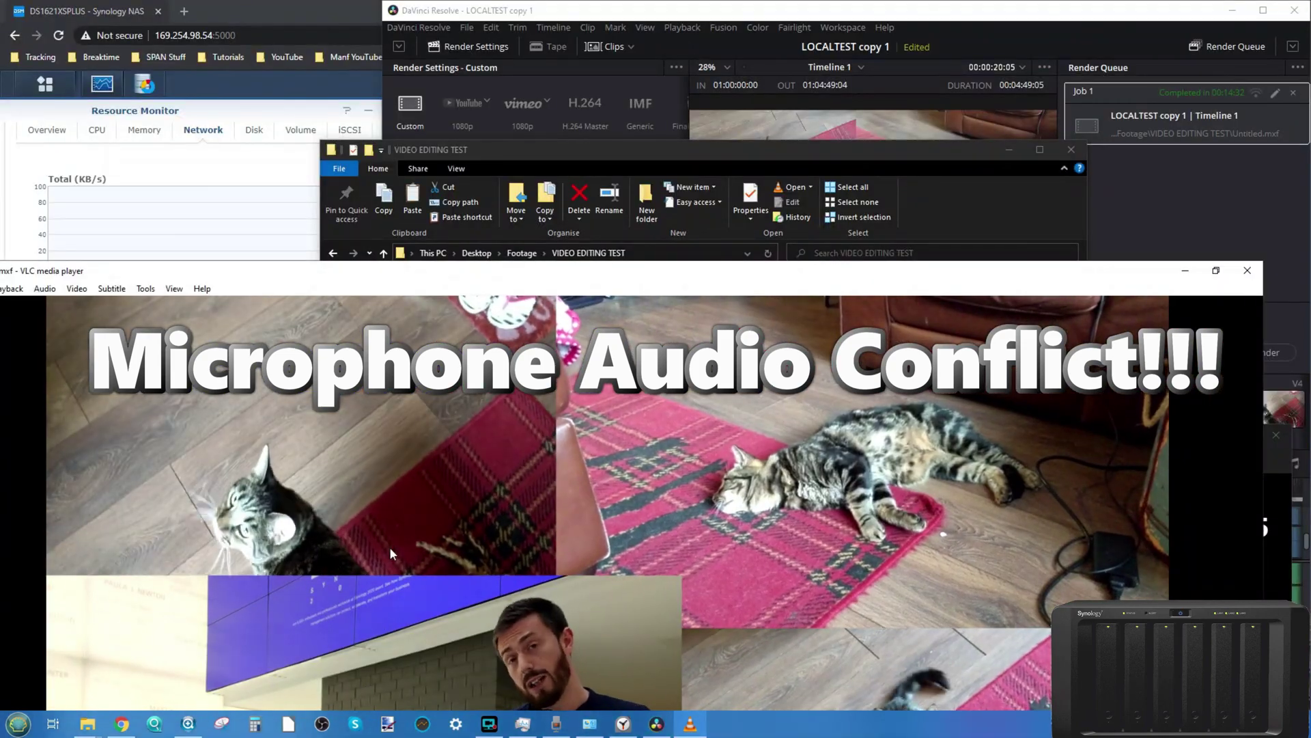
{"action": "double_click", "coordinate": [390, 546]}
{"action": "left_click", "coordinate": [524, 703]}
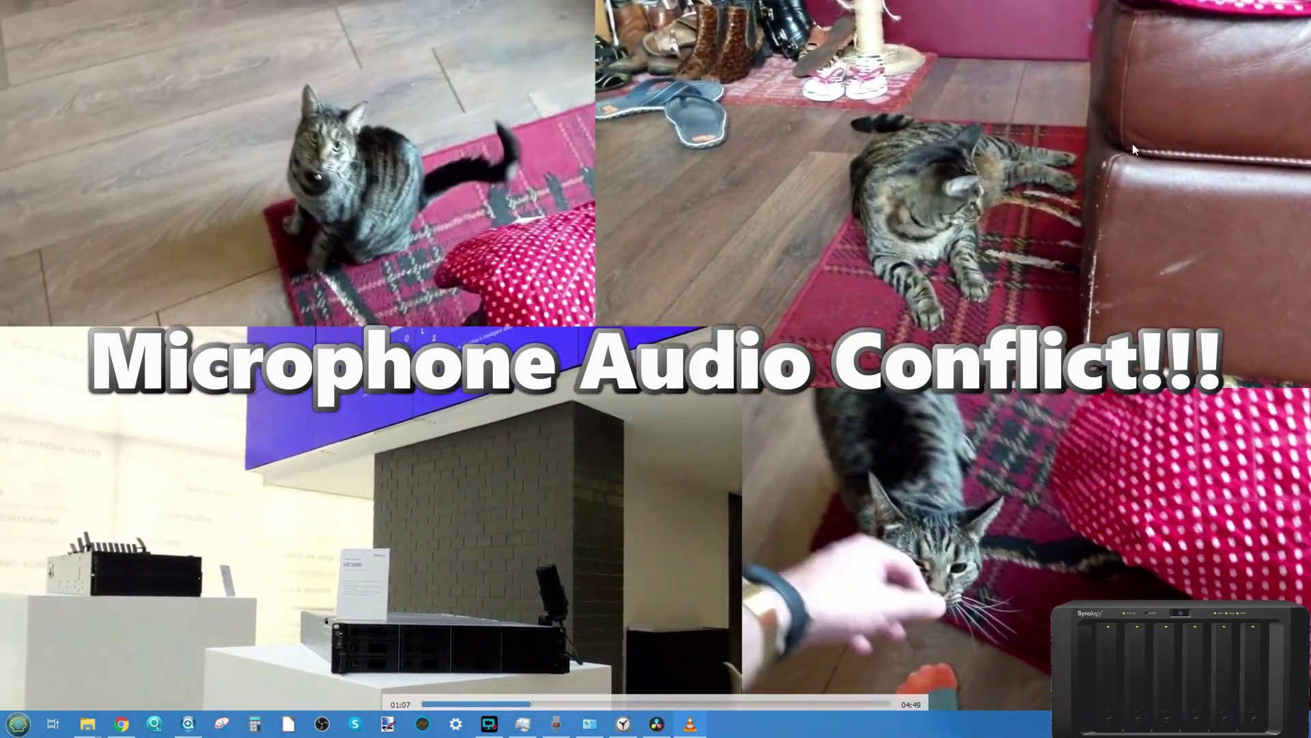
{"action": "double_click", "coordinate": [1132, 144]}
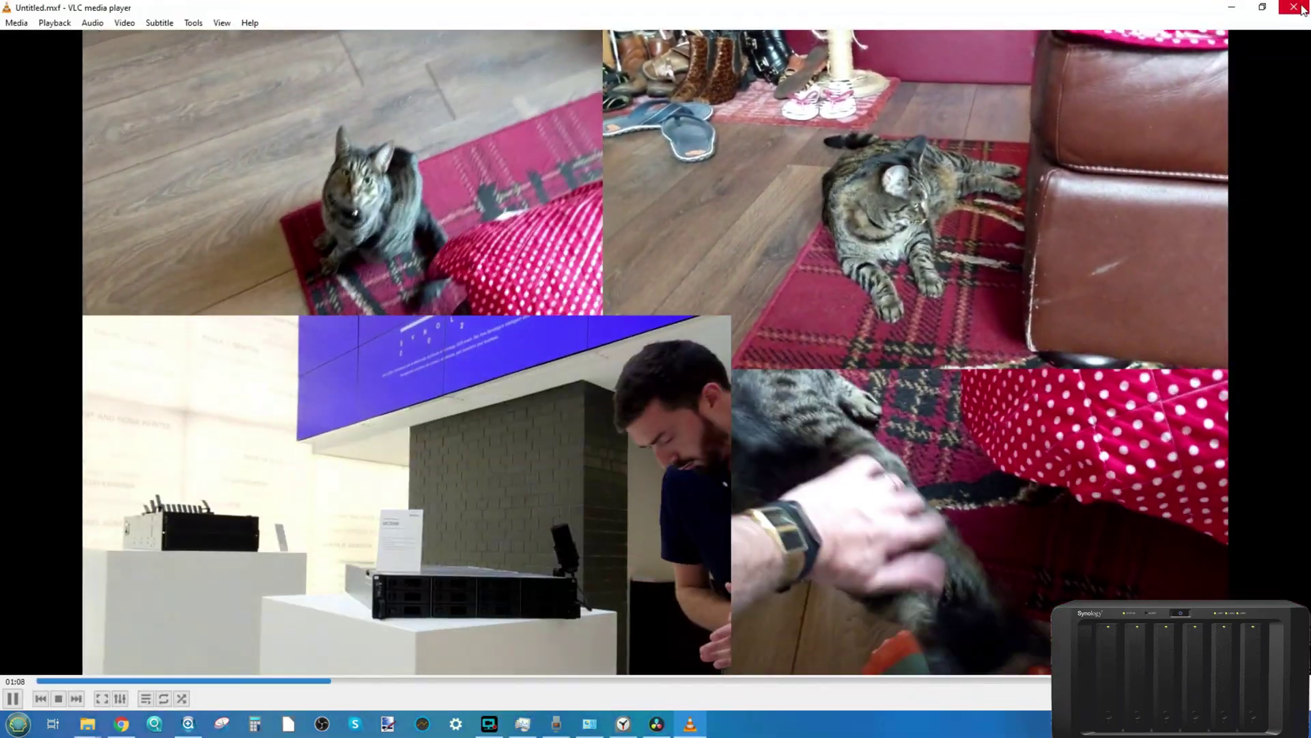
{"action": "key", "text": "alt+F4"}
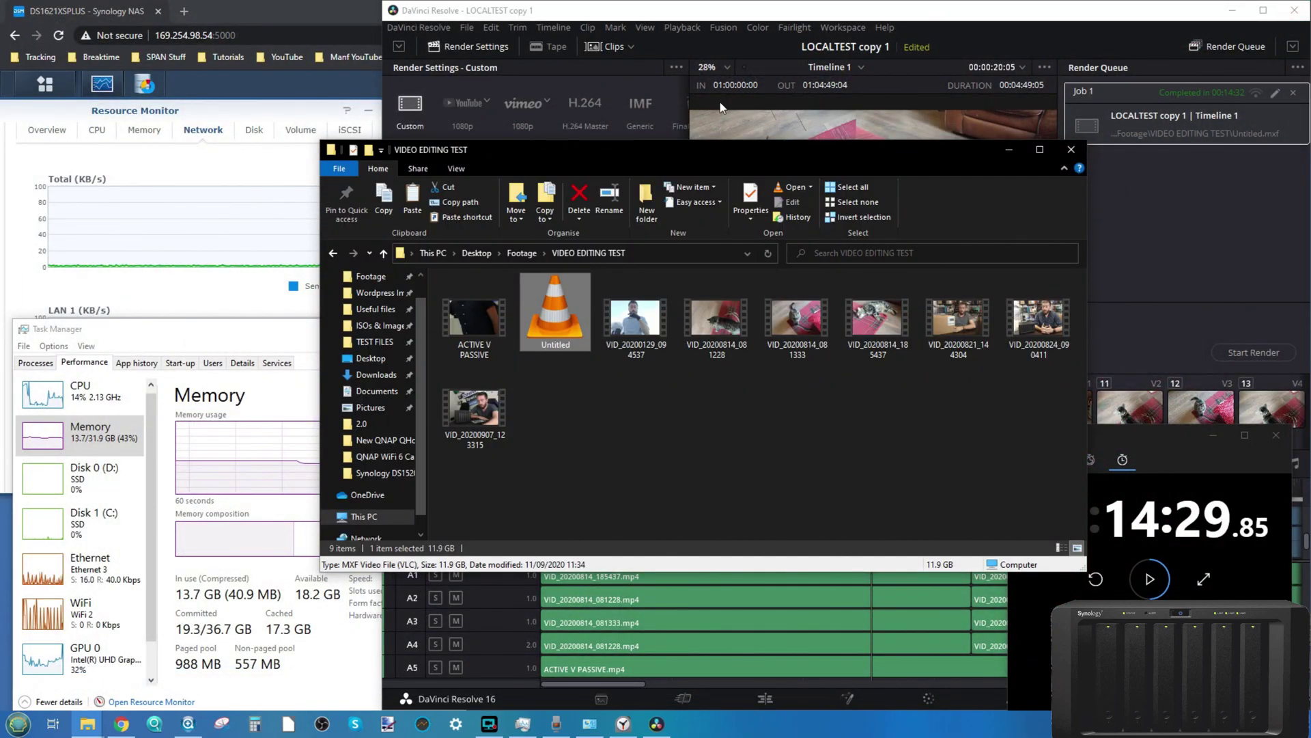
Switch back to DaVinci Resolve, save the LOCALTEST copy 1 project and close the application.
{"action": "left_click", "coordinate": [1057, 17]}
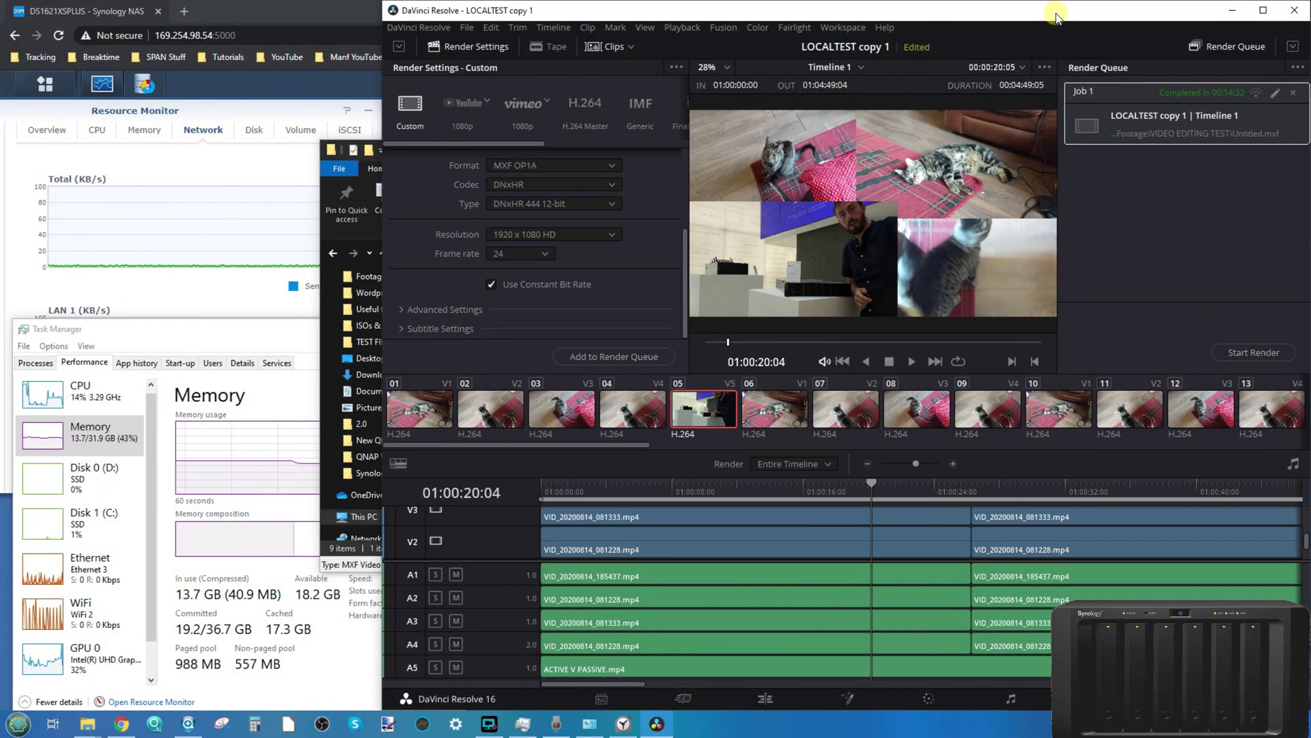
{"action": "left_click", "coordinate": [467, 29]}
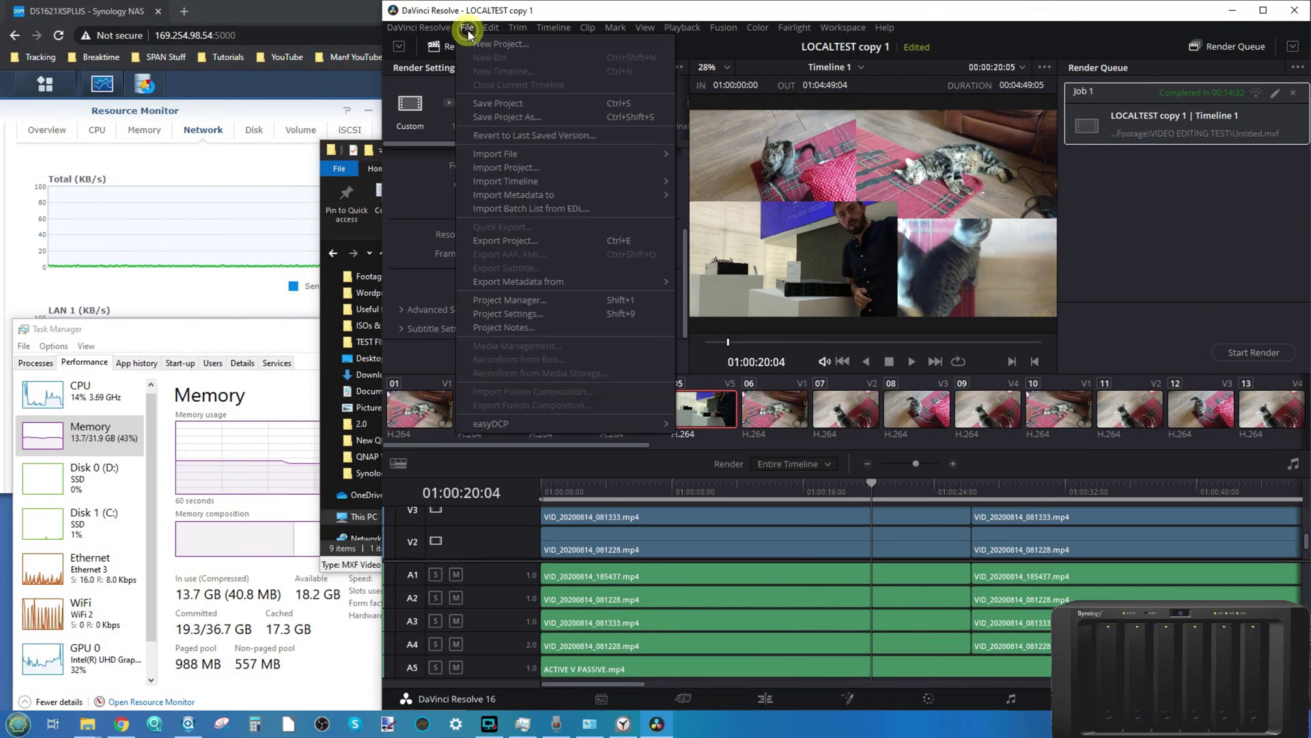
{"action": "left_click", "coordinate": [513, 104]}
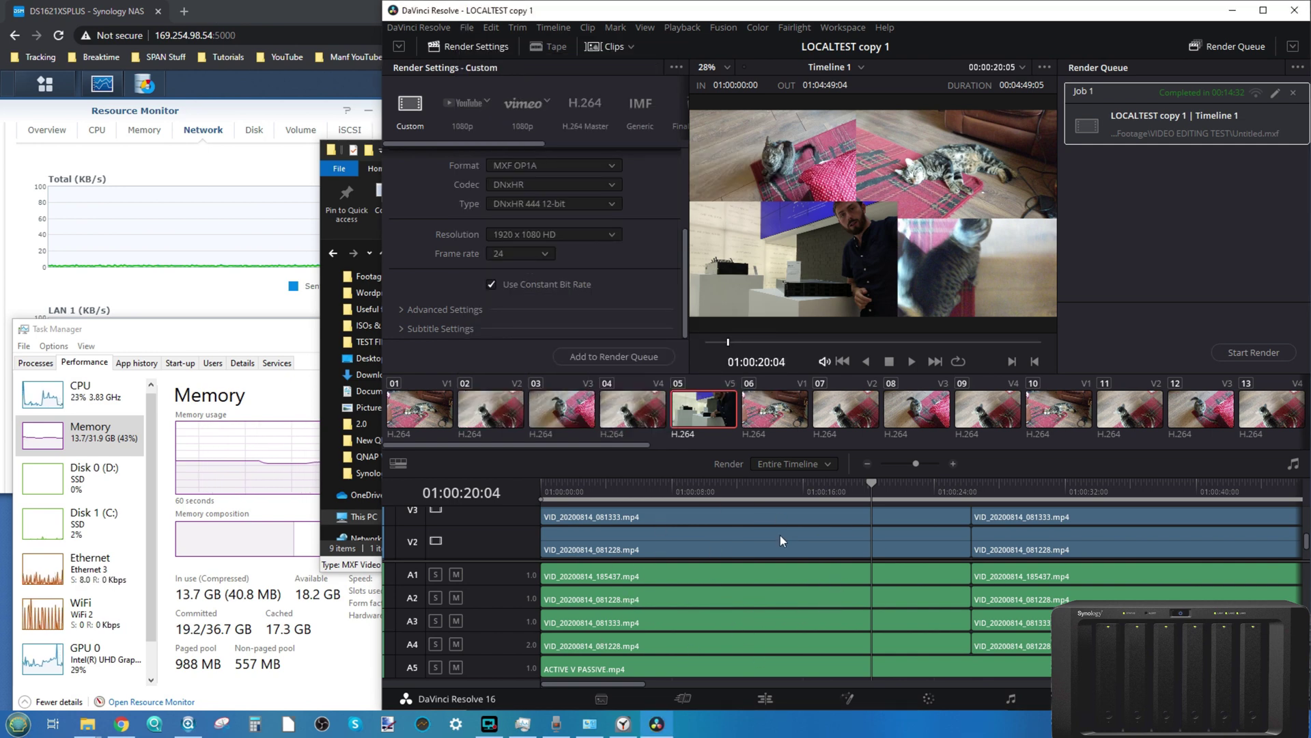
{"action": "left_click", "coordinate": [1293, 22]}
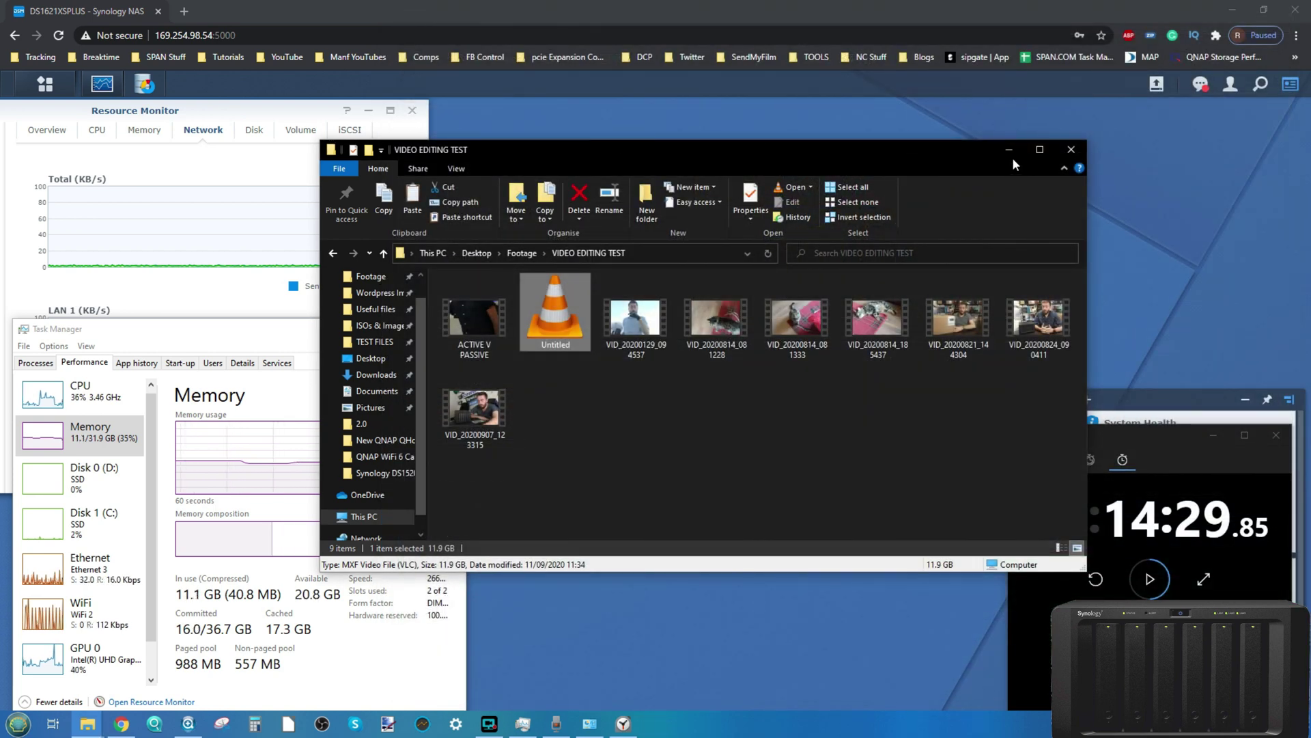
Delete all the source clips from the VIDEO EDITING TEST folder, keeping only the rendered Untitled file.
{"action": "key", "text": "ctrl+a"}
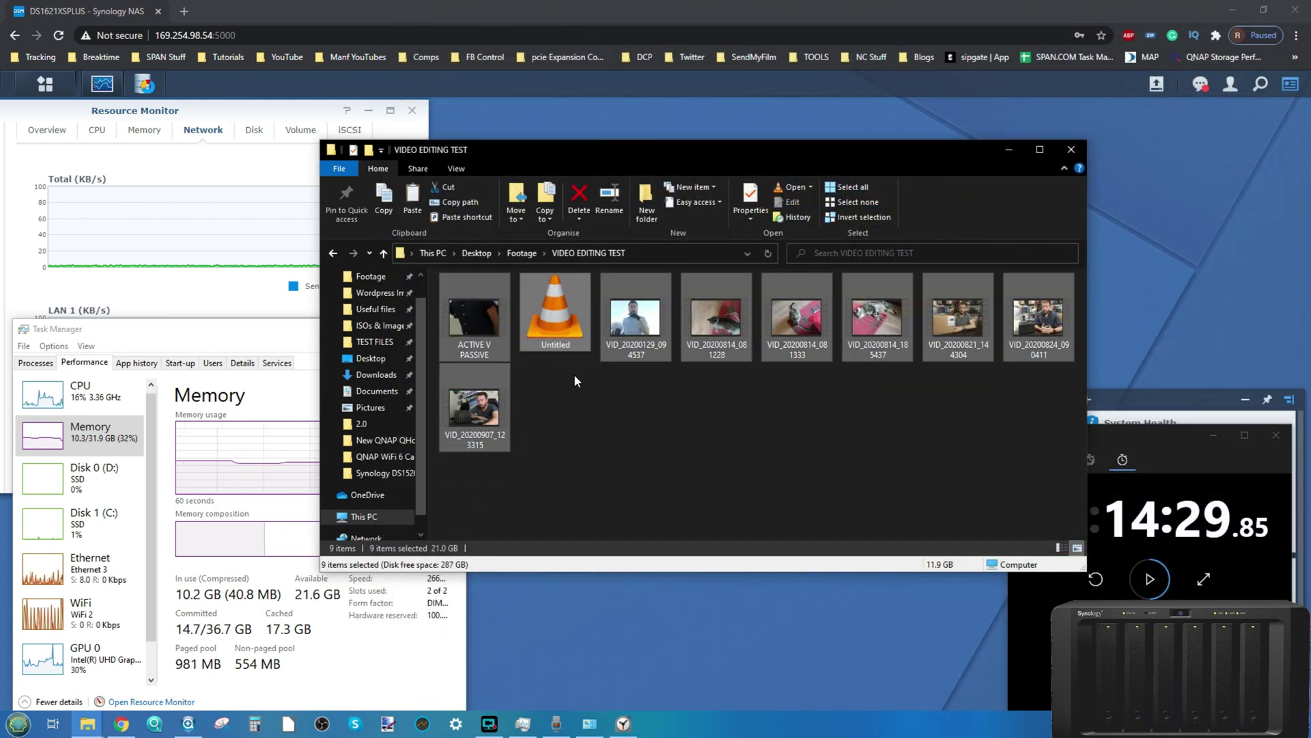
{"action": "left_click", "coordinate": [566, 314], "text": "ctrl"}
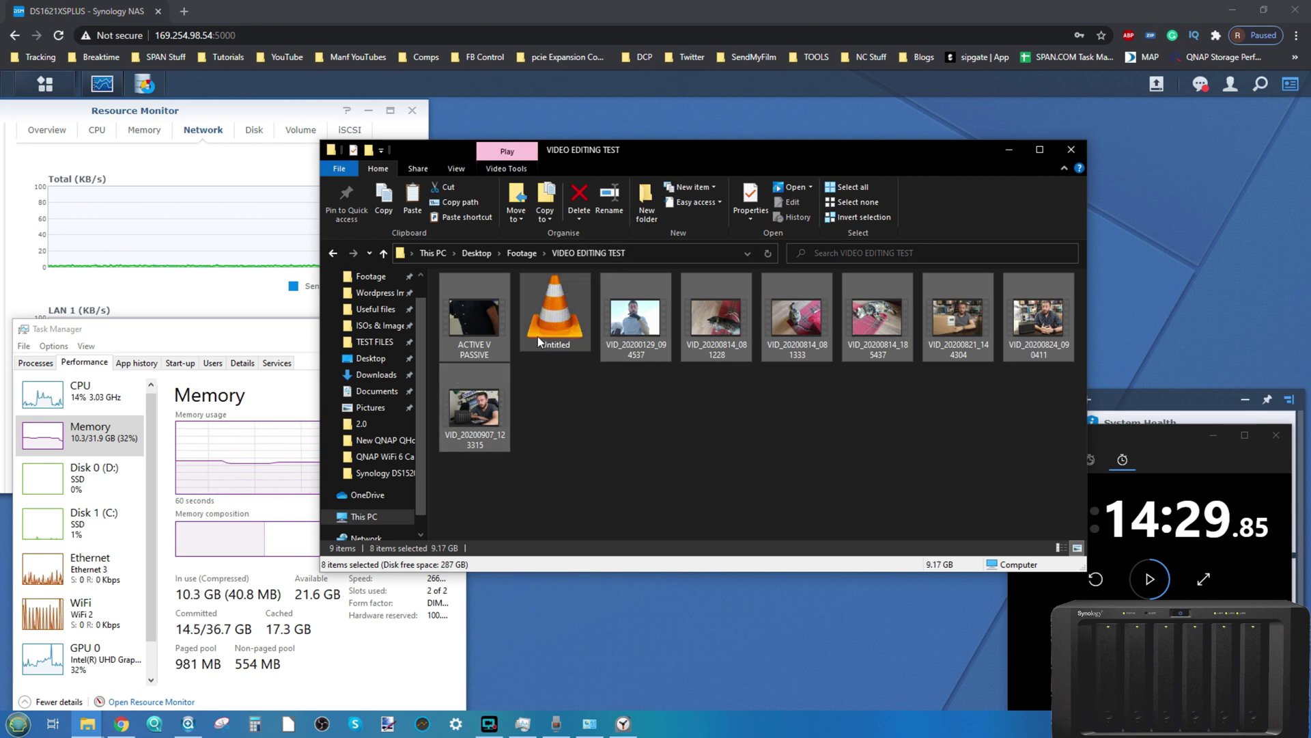
{"action": "key", "text": "Delete"}
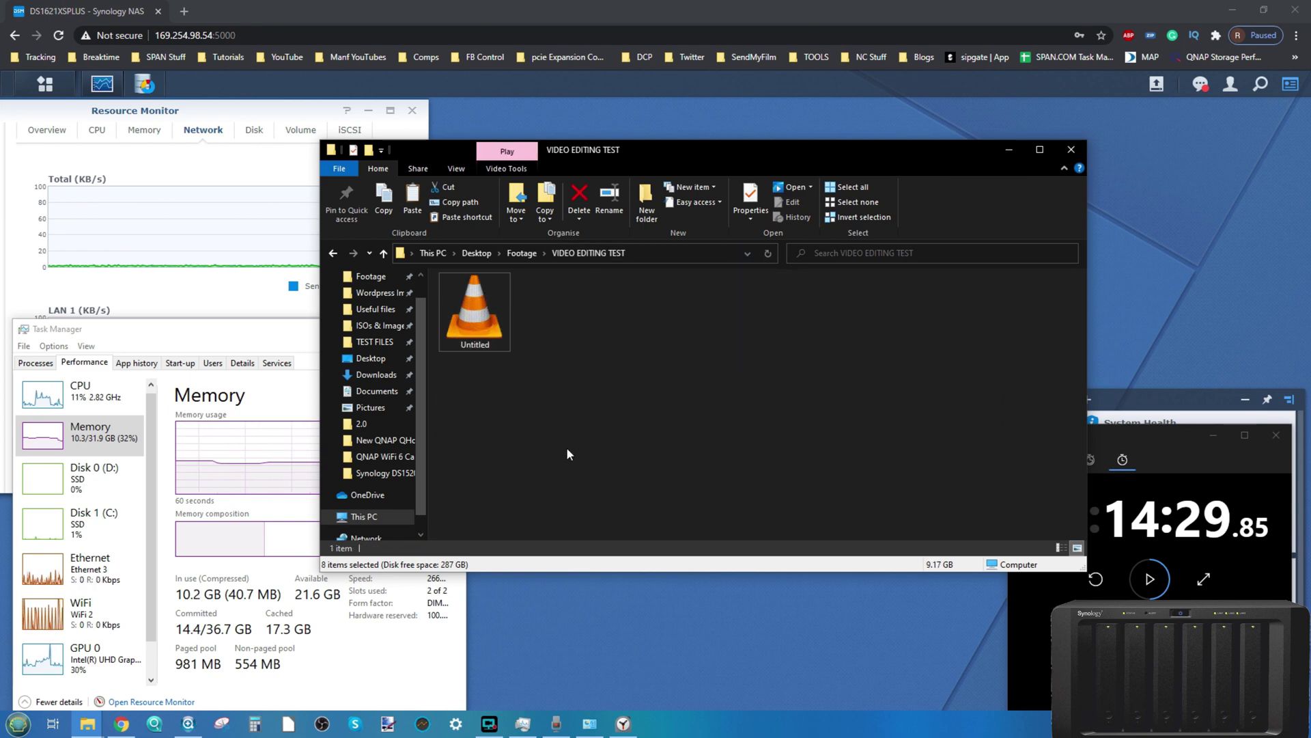
Minimise the browser to reveal the desktop and permanently empty the Recycle Bin.
{"action": "left_click", "coordinate": [1230, 19]}
{"action": "left_click", "coordinate": [1231, 18]}
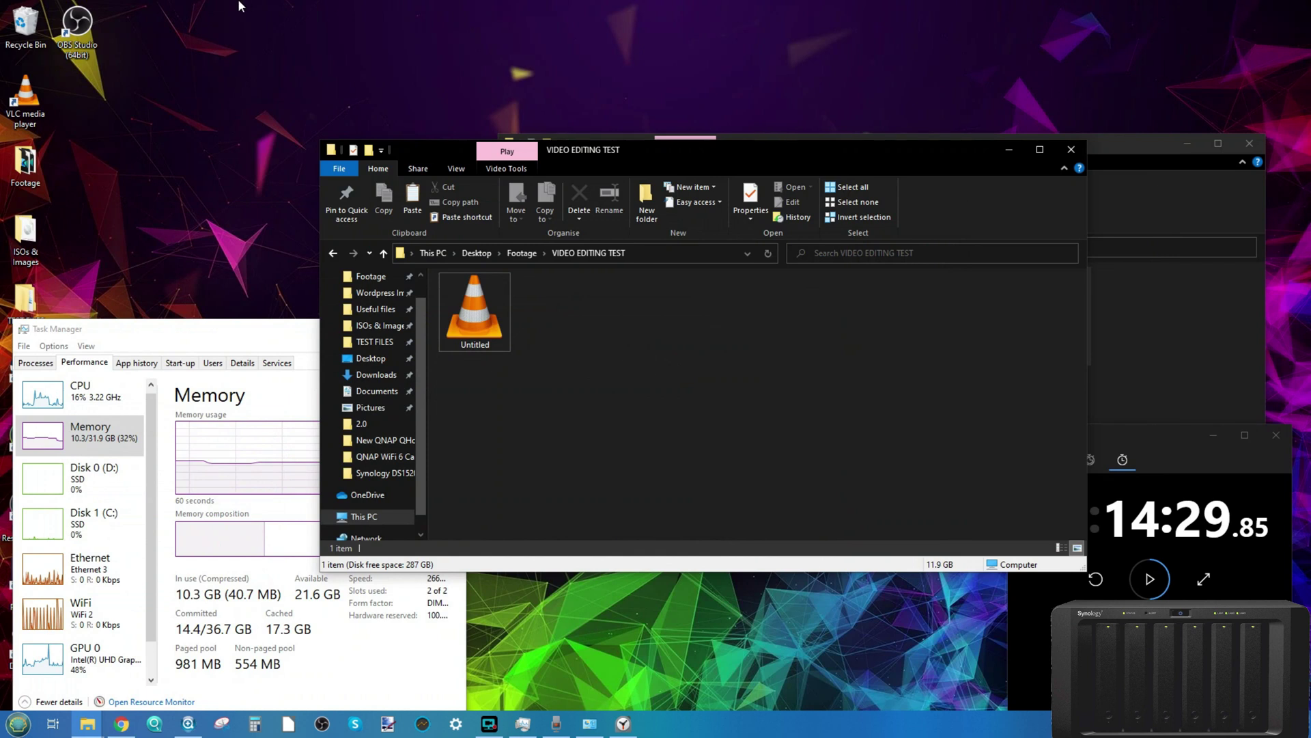
{"action": "right_click", "coordinate": [4, 16]}
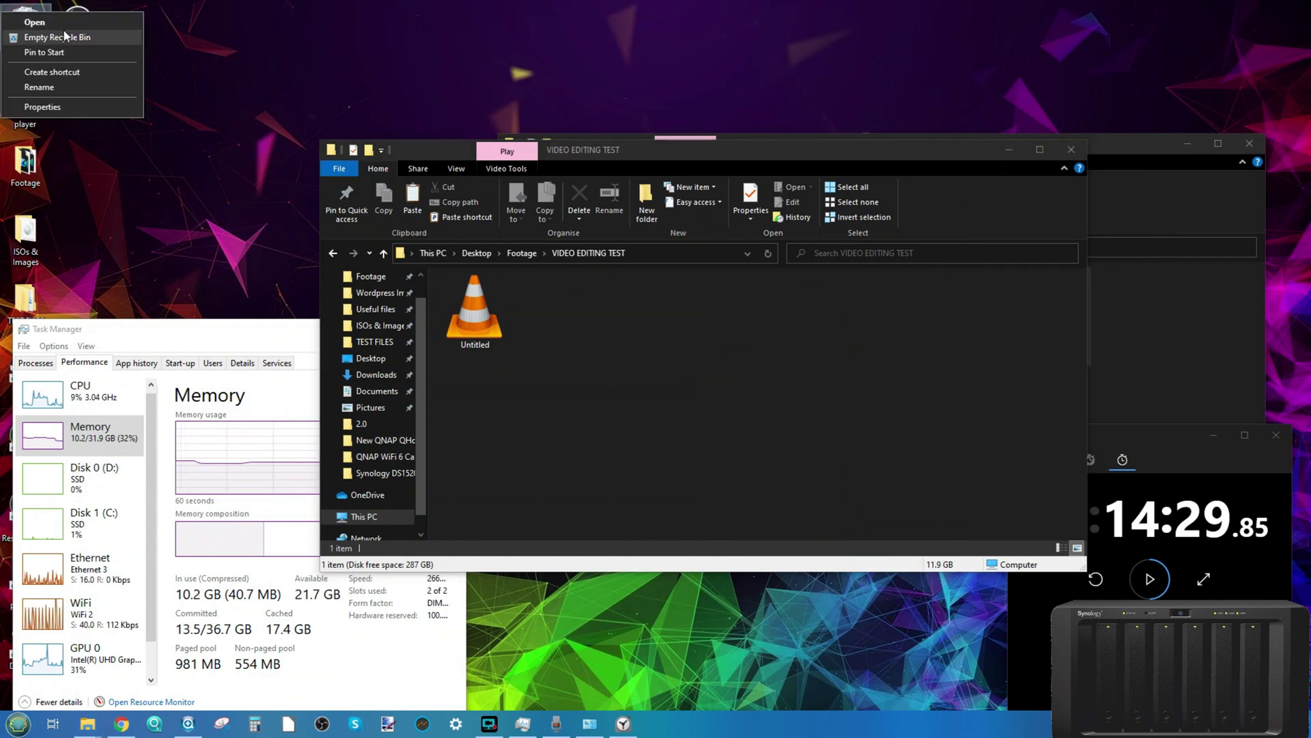
{"action": "left_click", "coordinate": [64, 37]}
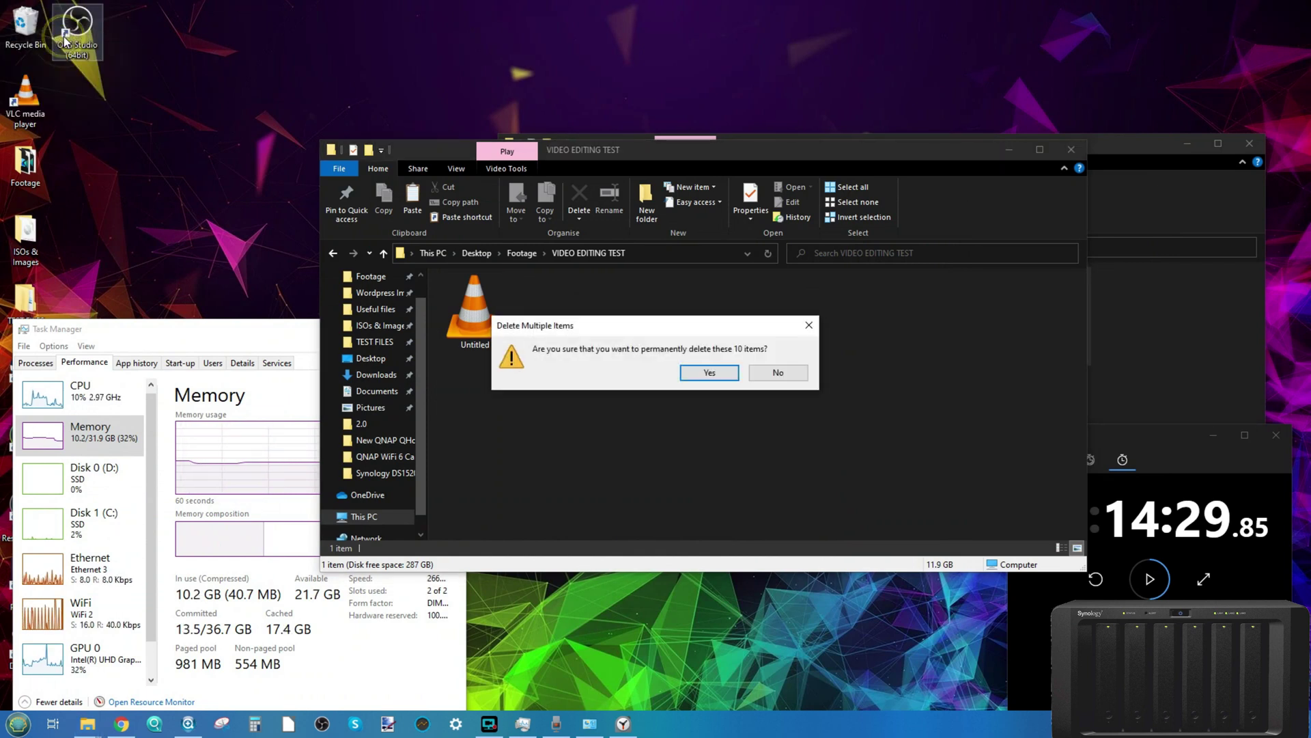
{"action": "left_click", "coordinate": [725, 375]}
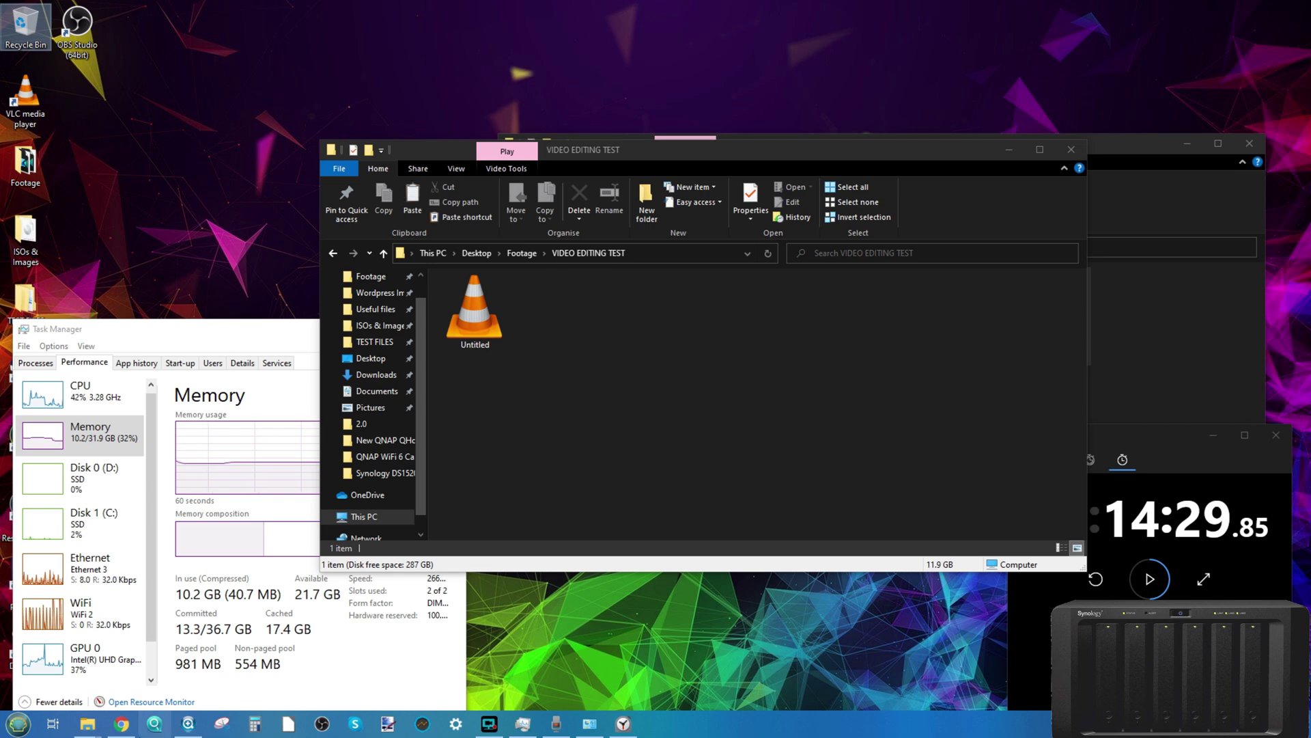
Move the rendered Untitled file from the VIDEO EDITING TEST folder to the desktop.
{"action": "mouse_move", "coordinate": [102, 727]}
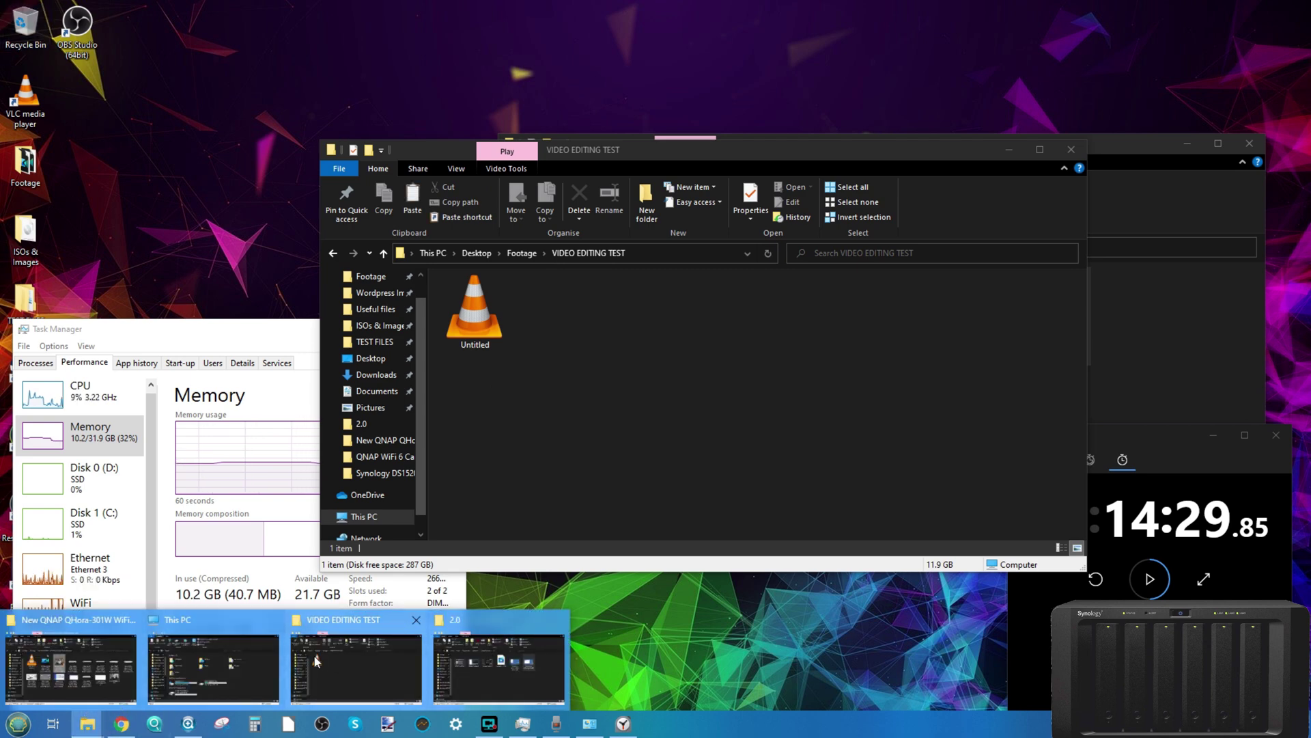
{"action": "left_click", "coordinate": [325, 655]}
{"action": "left_click", "coordinate": [463, 323]}
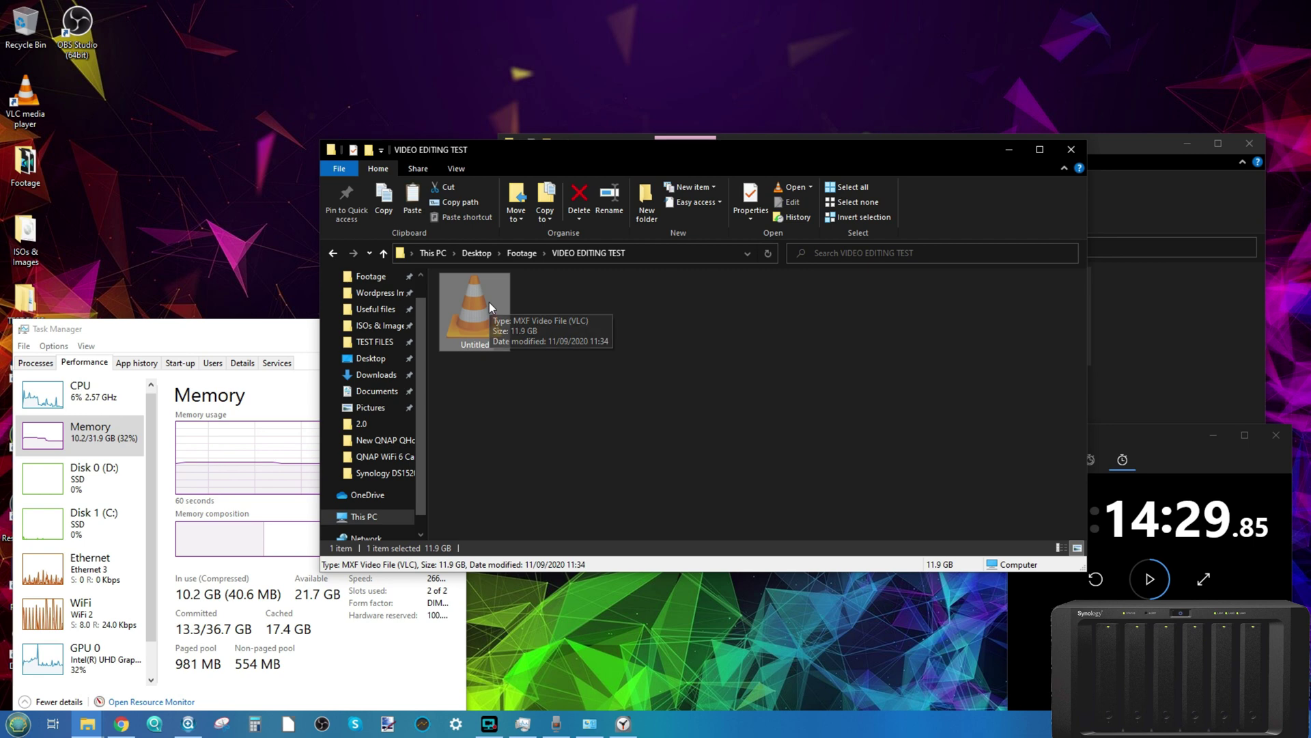
{"action": "left_click", "coordinate": [107, 126]}
{"action": "key", "text": "ctrl+v"}
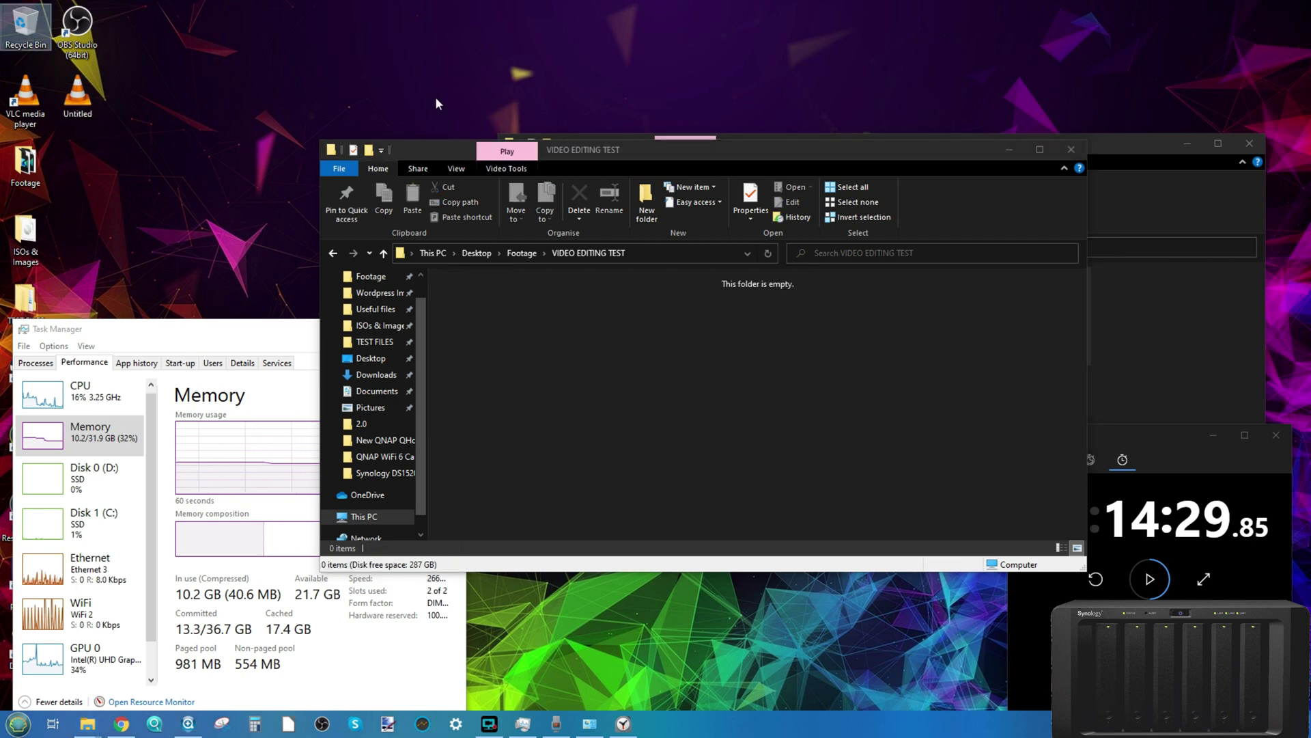
{"action": "left_click", "coordinate": [575, 331]}
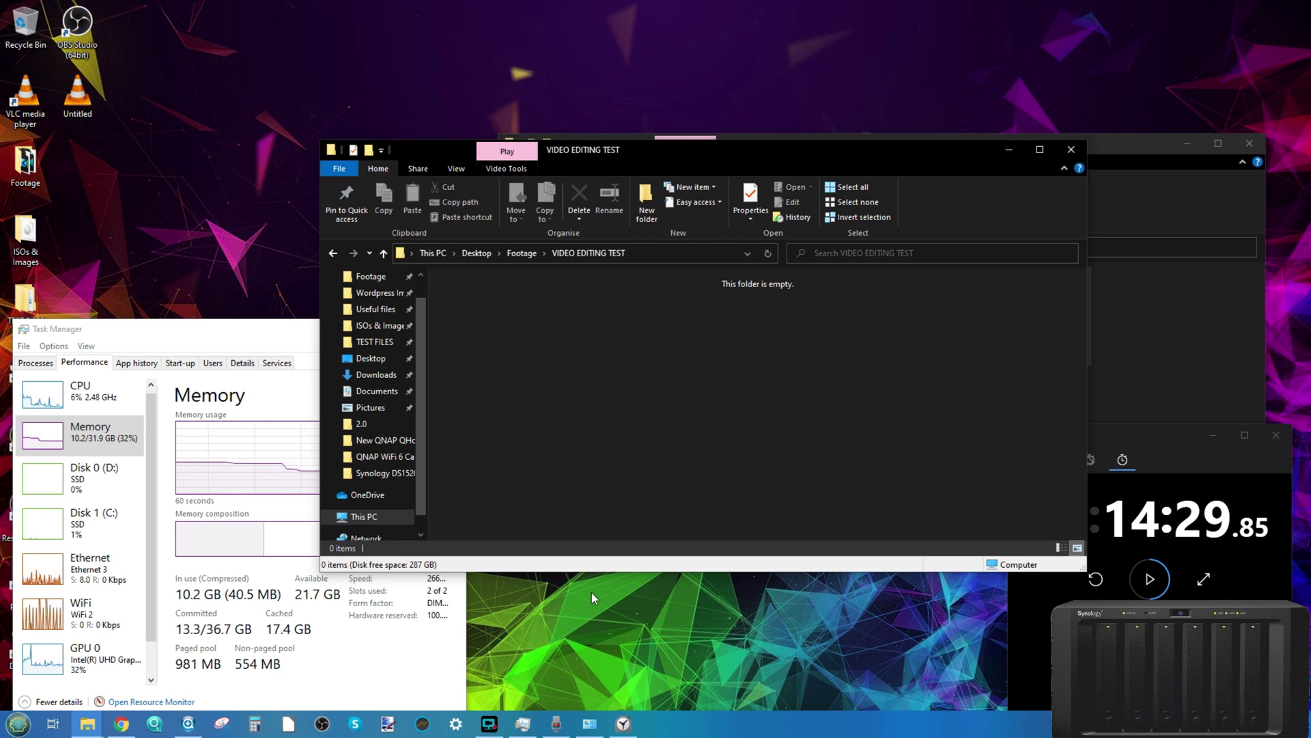
Relaunch DaVinci Resolve, dismiss the CUDA warning and open the LOCALTEST copy 1 project.
{"action": "left_click", "coordinate": [20, 725]}
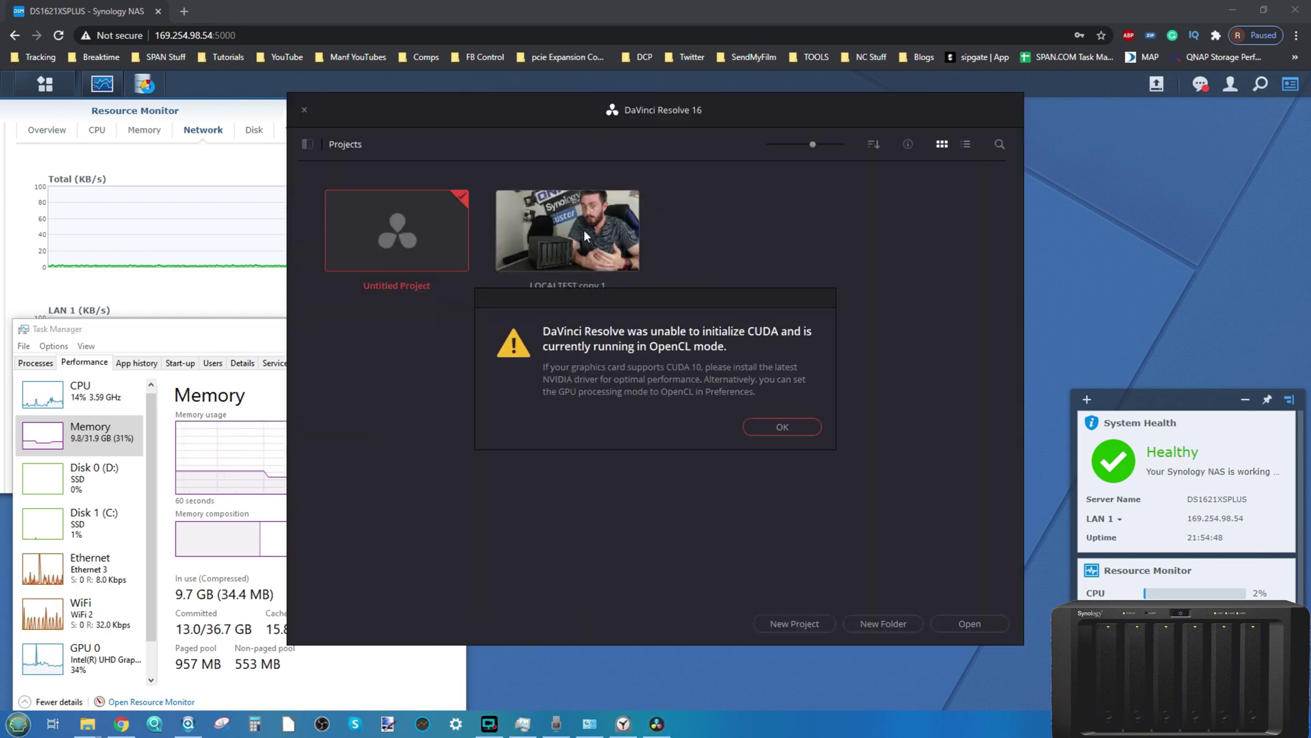
{"action": "left_click", "coordinate": [797, 427]}
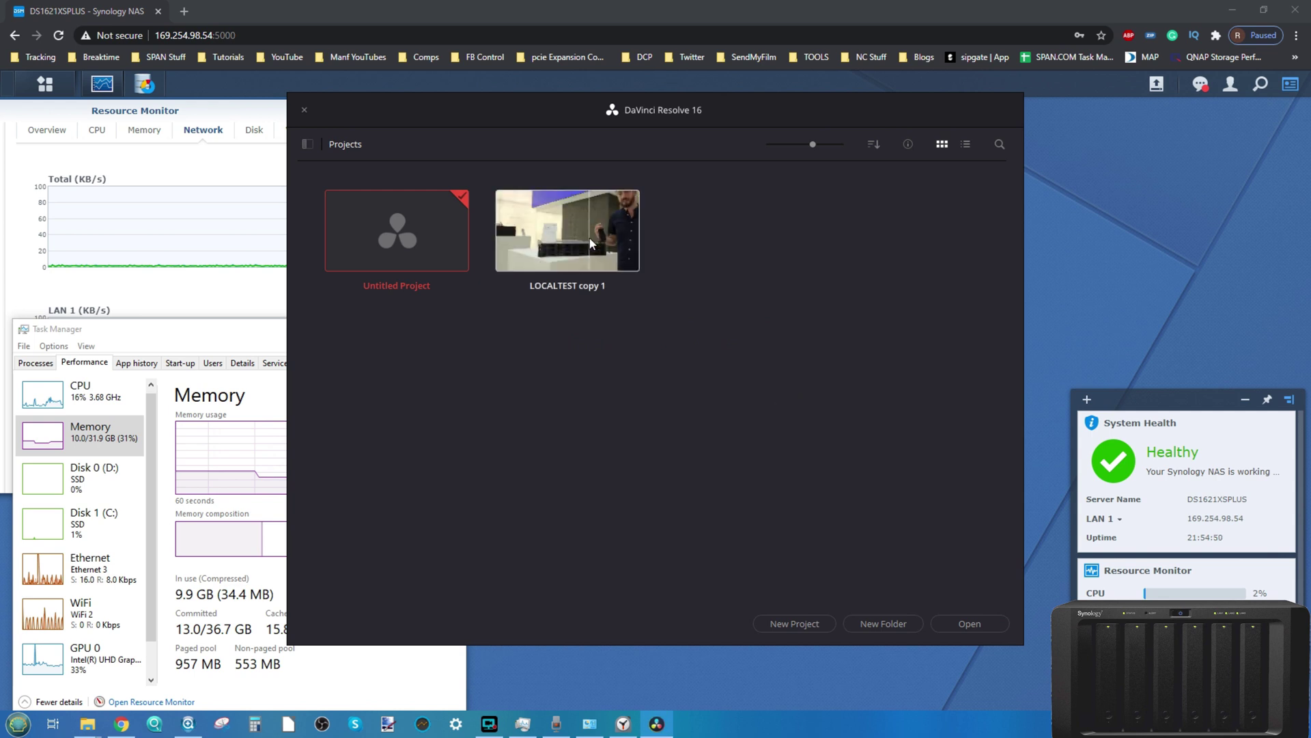
{"action": "double_click", "coordinate": [611, 210]}
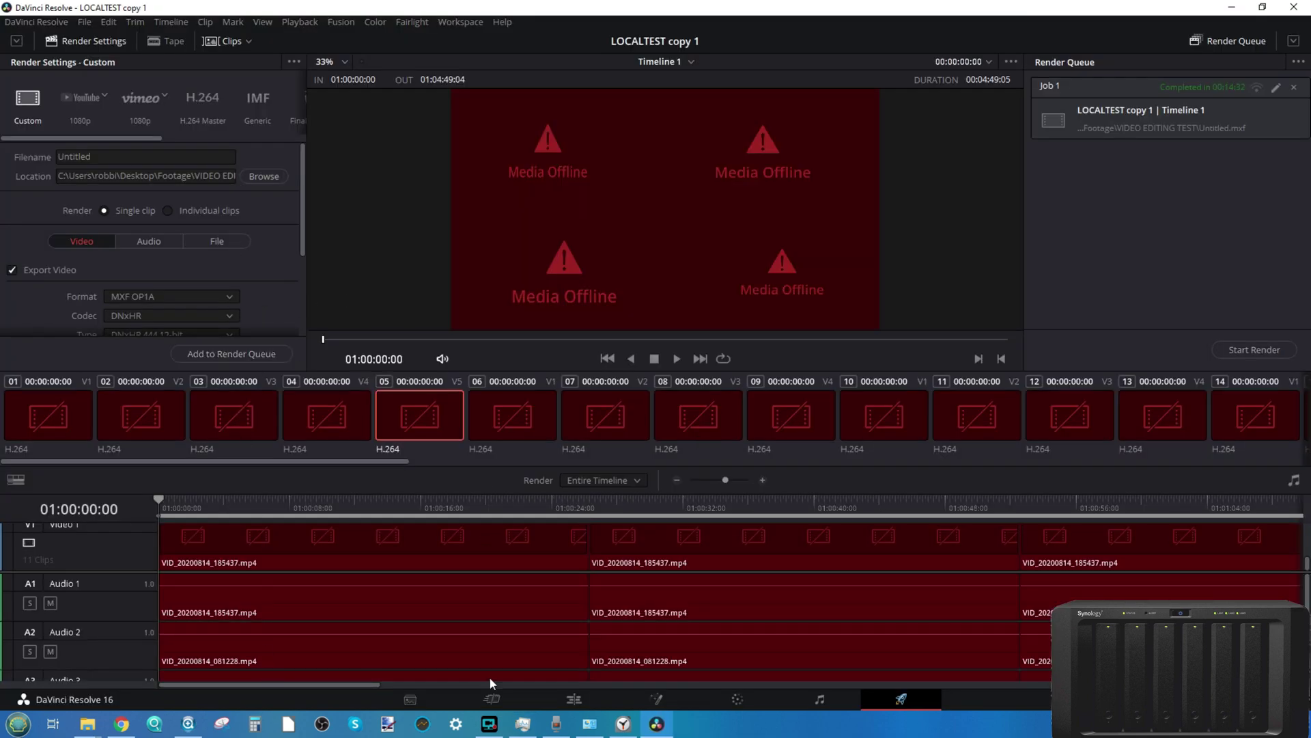
On the Media page, change the source folder of the offline clip VID_20200907_123315.mp4 to S:\VIDEO EDITING TEST.
{"action": "left_click", "coordinate": [409, 702]}
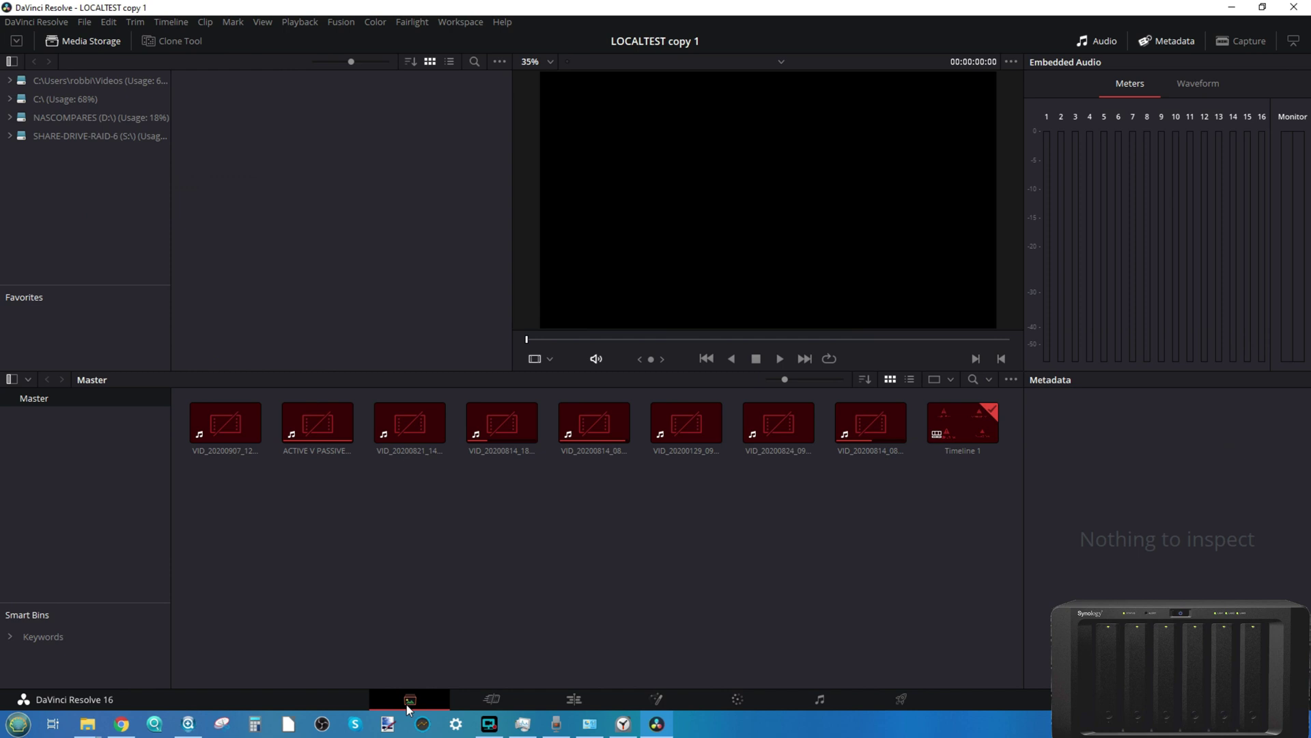
{"action": "left_click", "coordinate": [225, 429]}
{"action": "right_click", "coordinate": [222, 428]}
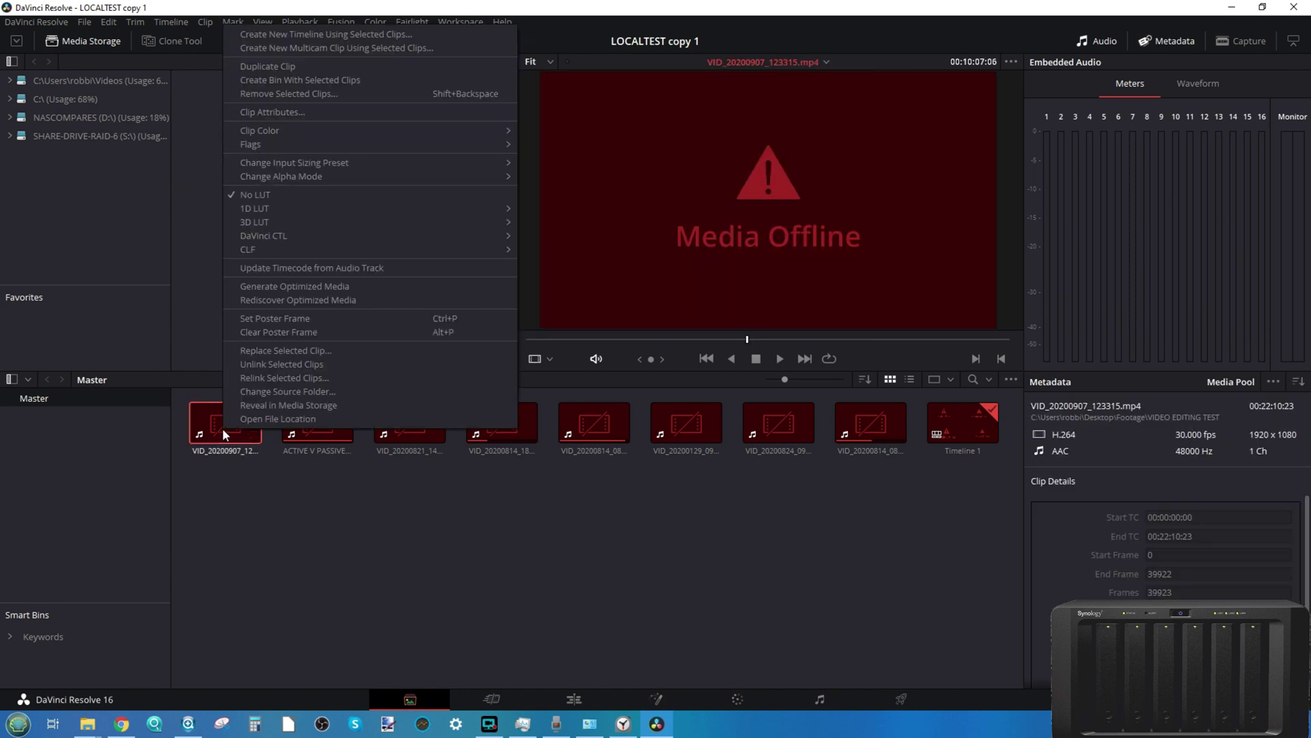
{"action": "mouse_move", "coordinate": [405, 144]}
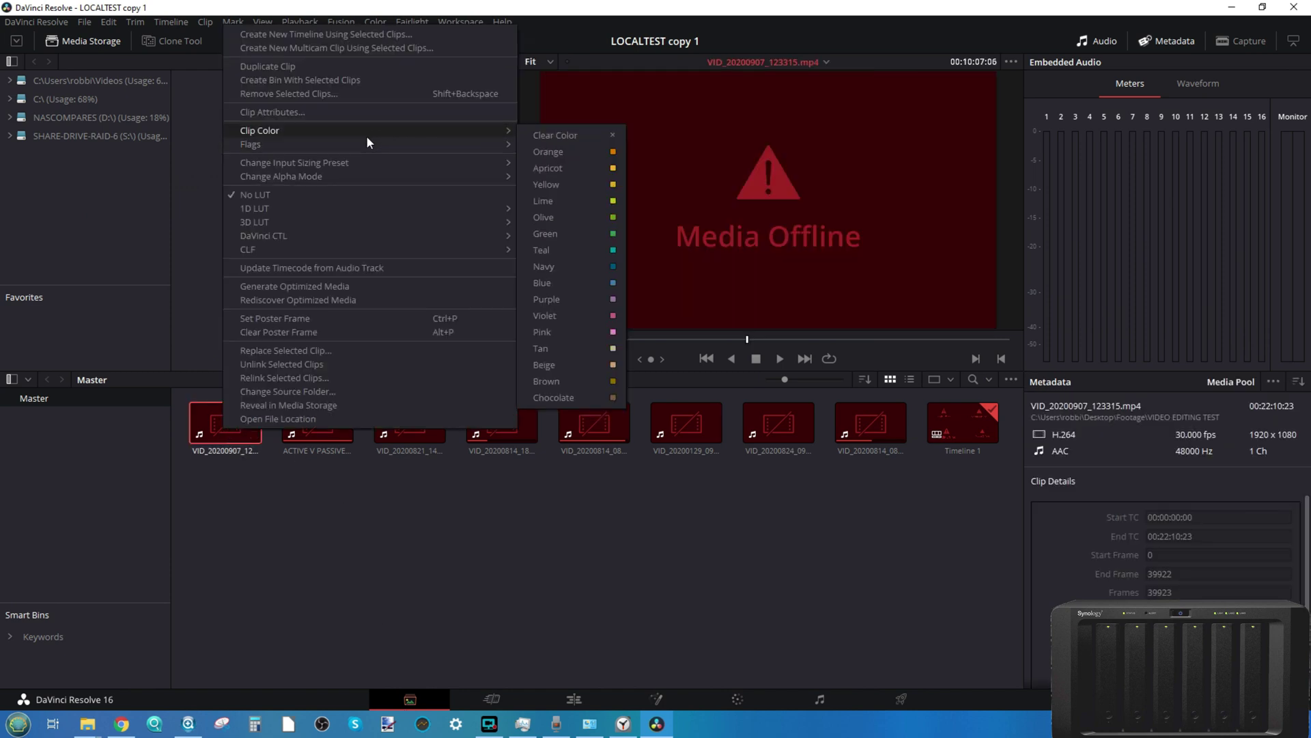
{"action": "left_click", "coordinate": [268, 212]}
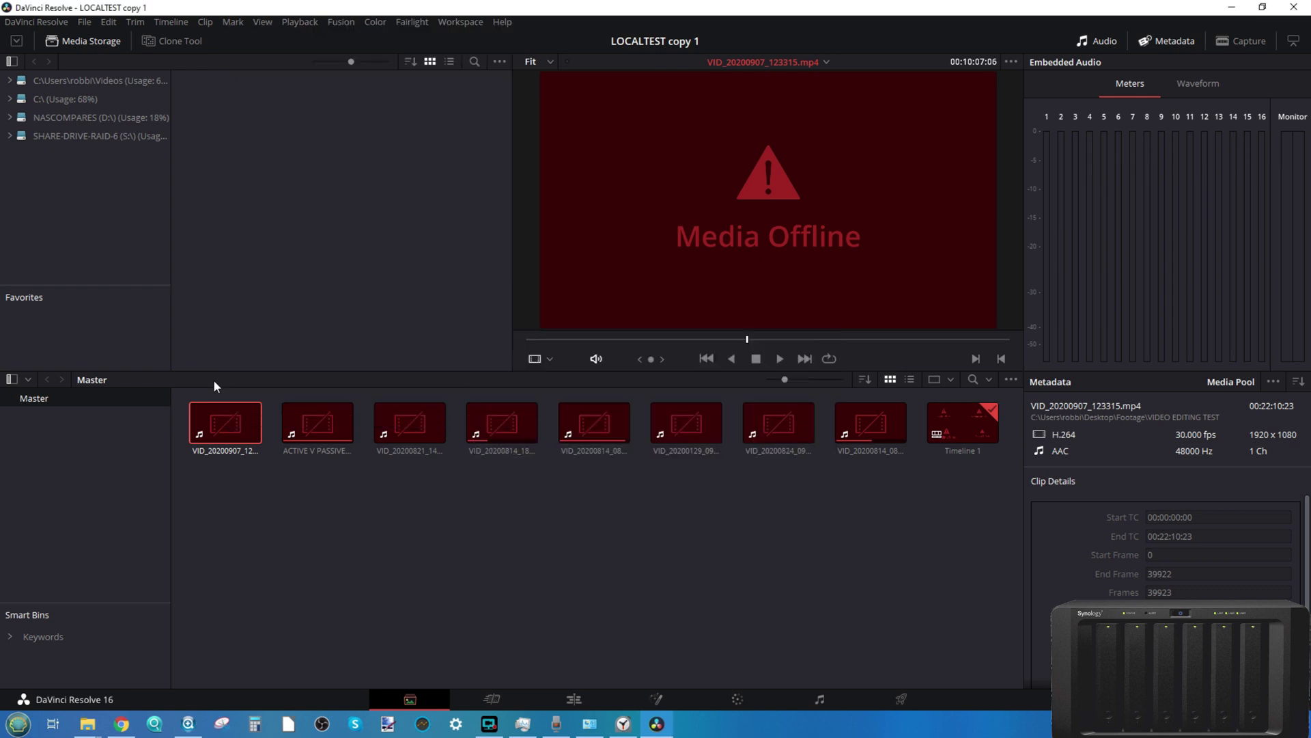
{"action": "right_click", "coordinate": [232, 413]}
{"action": "left_click", "coordinate": [299, 377]}
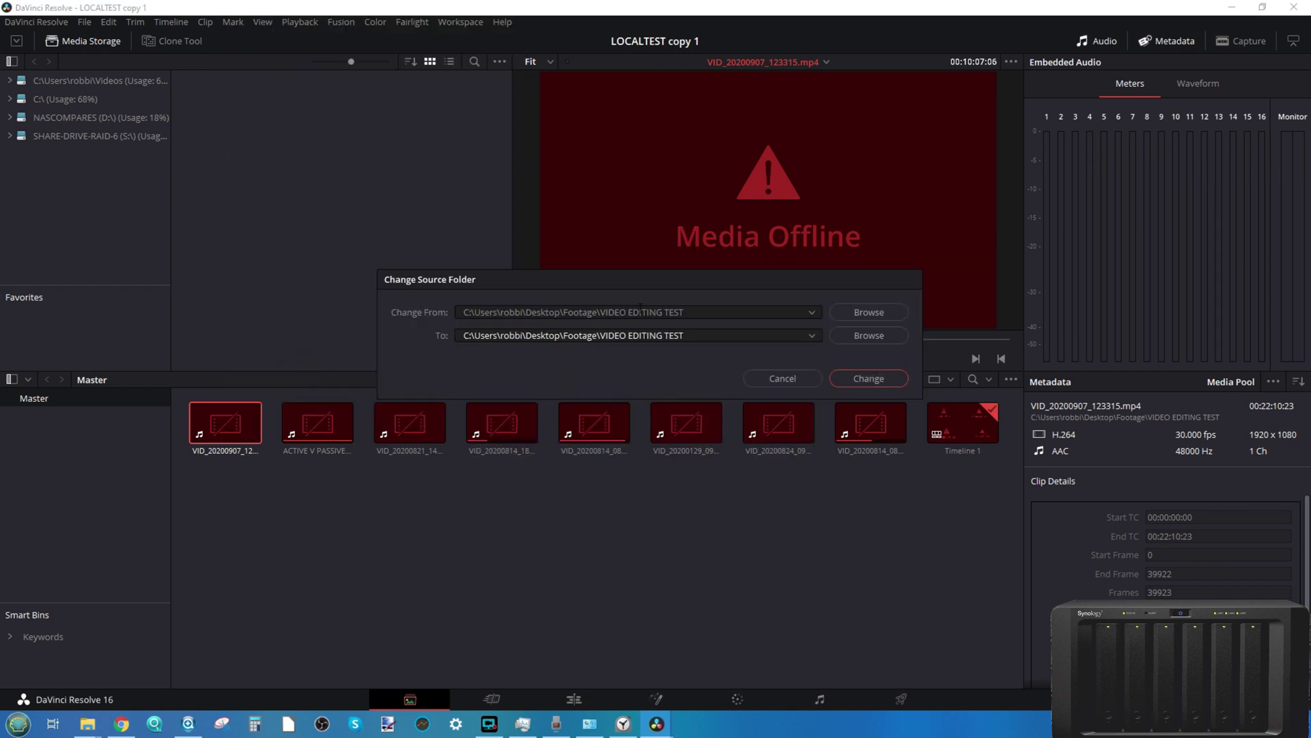
{"action": "left_click", "coordinate": [869, 335]}
{"action": "left_click", "coordinate": [775, 506]}
{"action": "left_click", "coordinate": [868, 378]}
Change the source folder of the ACTIVE V PASSIVE clip and the next three offline clips to S:\VIDEO EDITING TEST.
{"action": "right_click", "coordinate": [342, 420]}
{"action": "left_click", "coordinate": [440, 387]}
{"action": "left_click", "coordinate": [587, 373]}
{"action": "key", "text": "Return"}
{"action": "right_click", "coordinate": [413, 423]}
{"action": "left_click", "coordinate": [456, 398]}
{"action": "key", "text": "Return"}
{"action": "right_click", "coordinate": [500, 423]}
{"action": "left_click", "coordinate": [543, 399]}
{"action": "key", "text": "Return"}
{"action": "right_click", "coordinate": [607, 423]}
{"action": "left_click", "coordinate": [649, 400]}
{"action": "key", "text": "Return"}
Change the source folder of the last three offline clips, starting with VID_20200129_094537.mp4, to S:\VIDEO EDITING TEST.
{"action": "right_click", "coordinate": [691, 424]}
{"action": "left_click", "coordinate": [742, 349]}
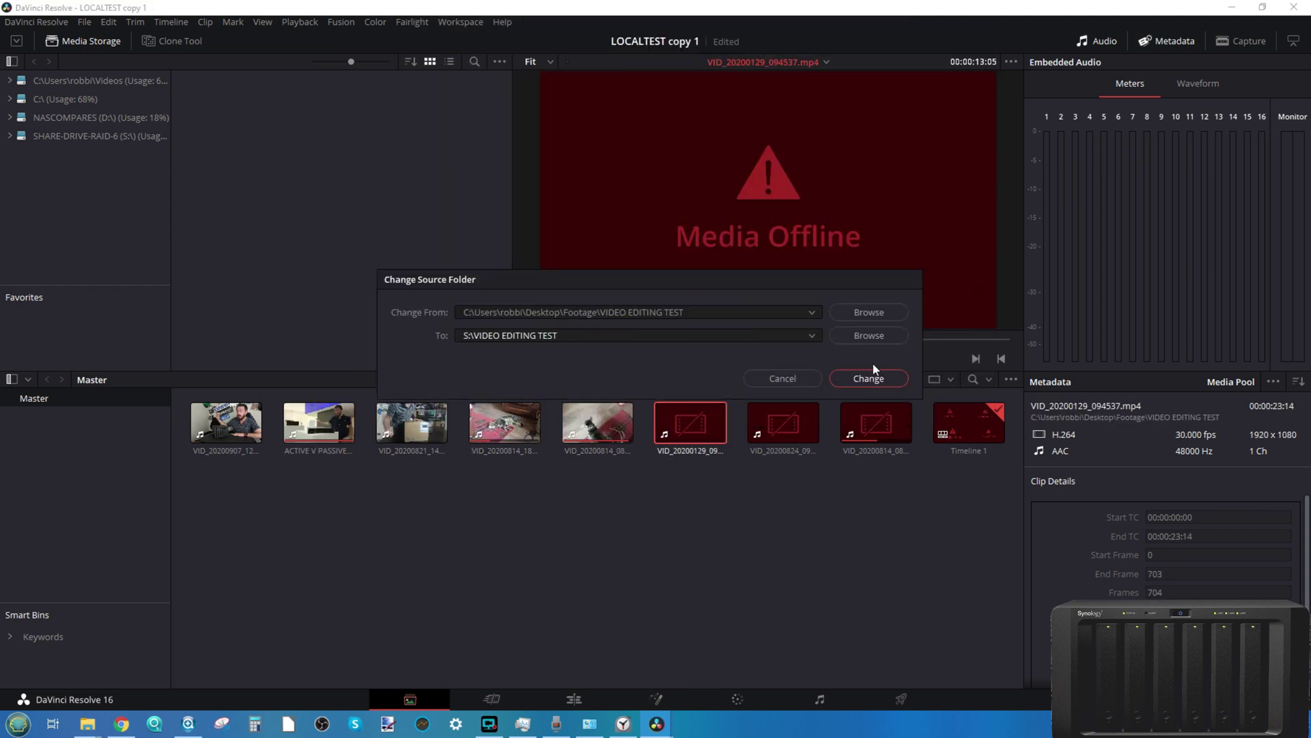
{"action": "key", "text": "Return"}
{"action": "right_click", "coordinate": [784, 423]}
{"action": "left_click", "coordinate": [824, 368]}
{"action": "key", "text": "Return"}
{"action": "right_click", "coordinate": [885, 439]}
{"action": "left_click", "coordinate": [925, 372]}
{"action": "key", "text": "Return"}
{"action": "right_click", "coordinate": [965, 425]}
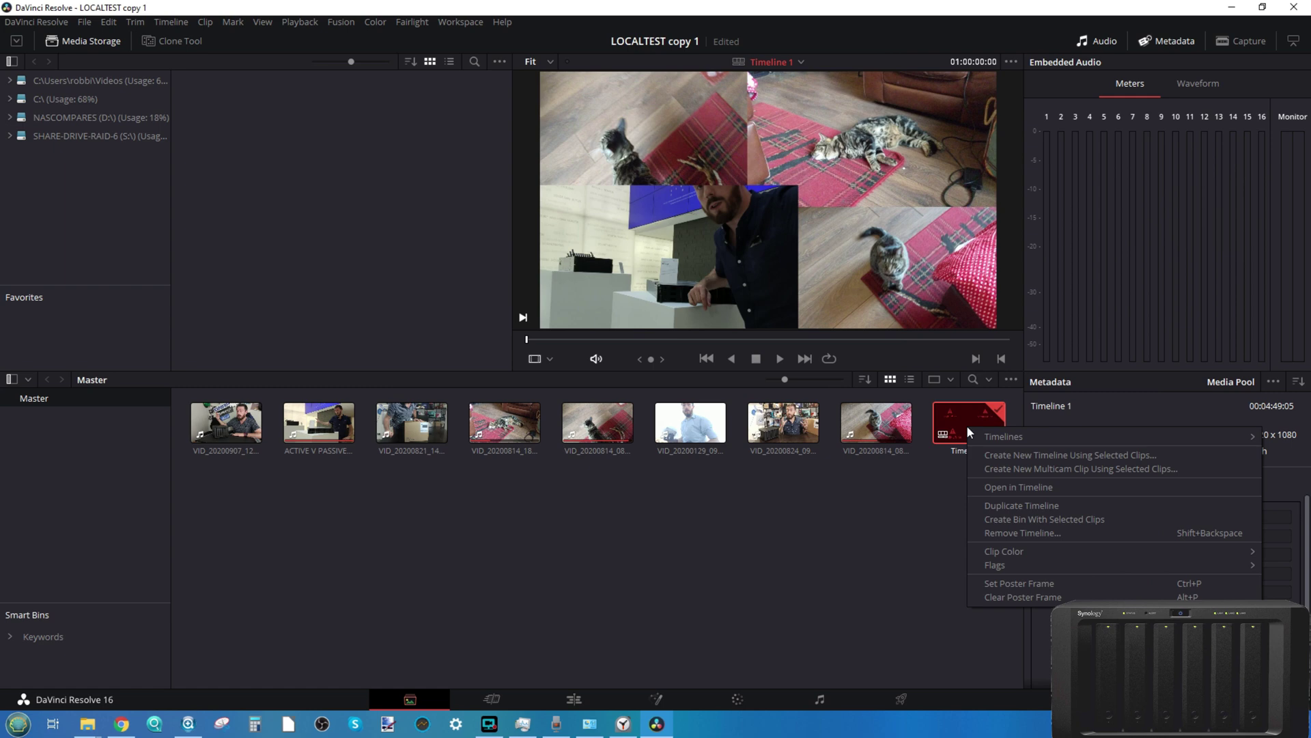
{"action": "left_click", "coordinate": [926, 483]}
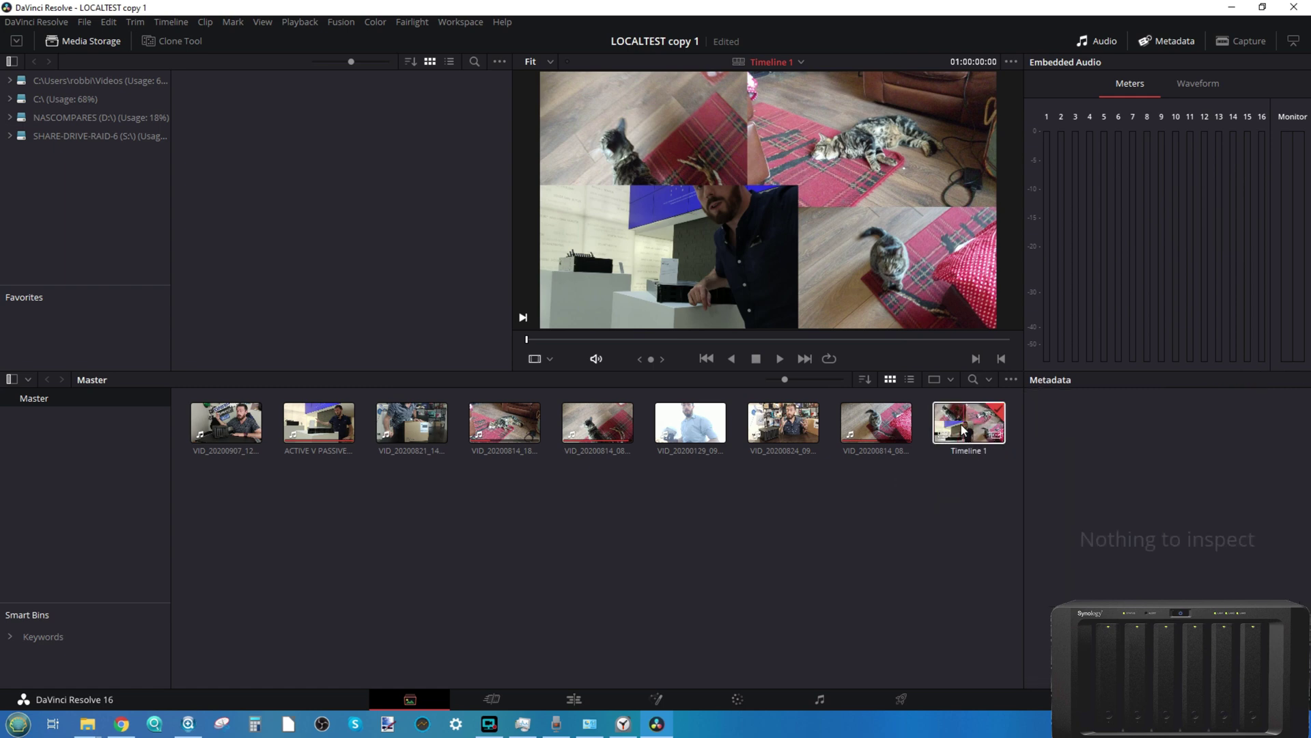
Show Timeline 1 on the Cut page and tile DaVinci Resolve side by side with the Synology NAS browser window.
{"action": "left_click", "coordinate": [491, 699]}
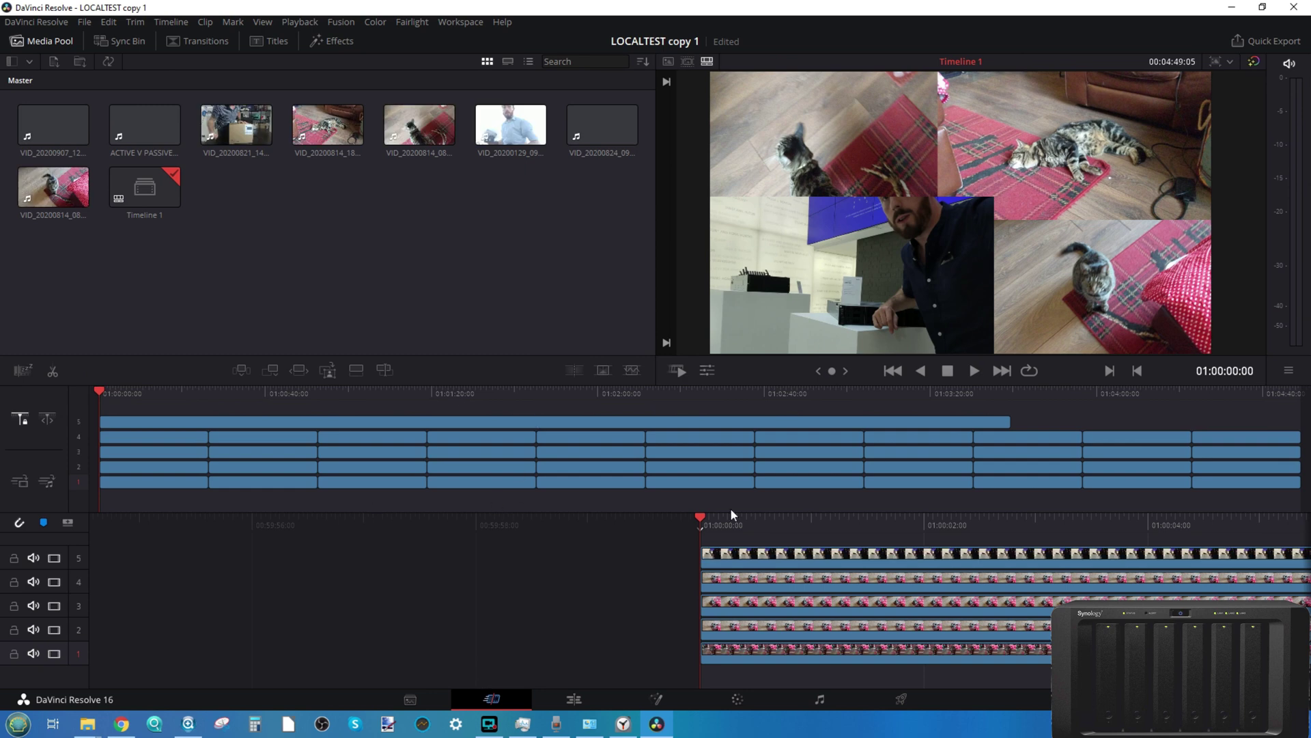
{"action": "double_click", "coordinate": [831, 7]}
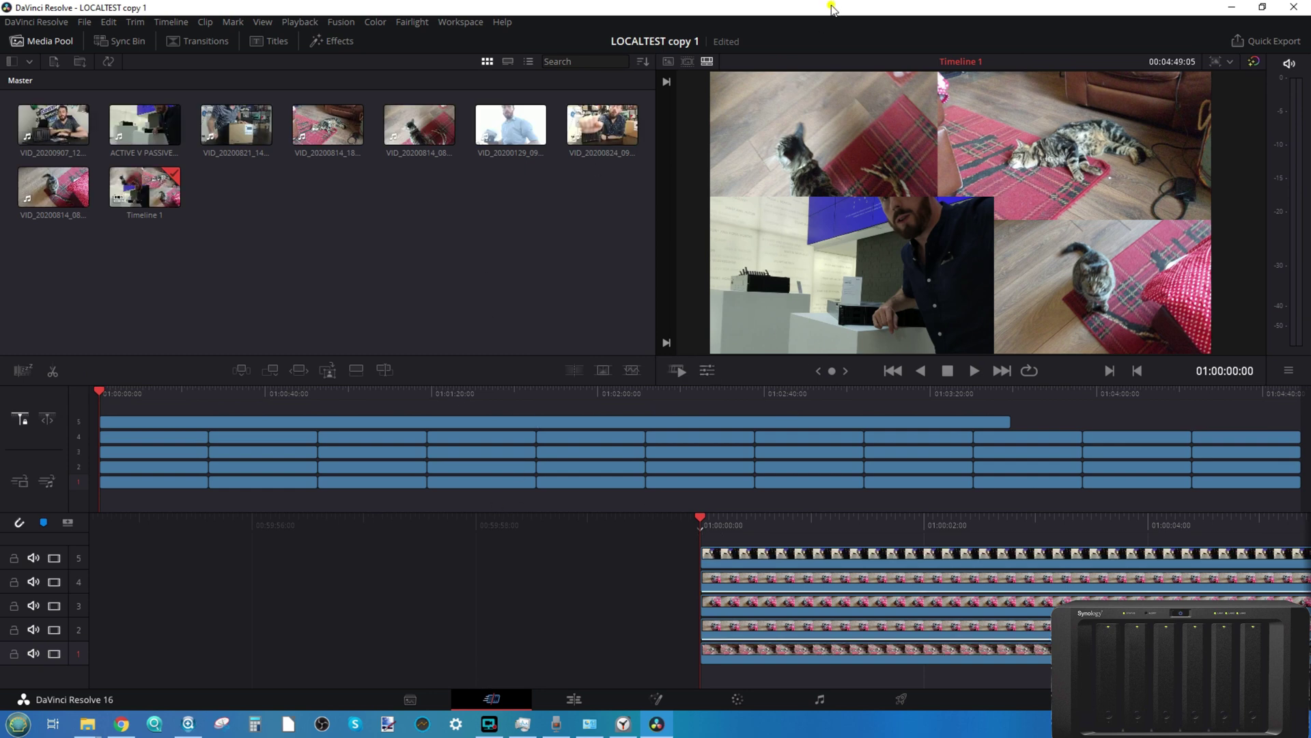
{"action": "key", "text": "super+Right"}
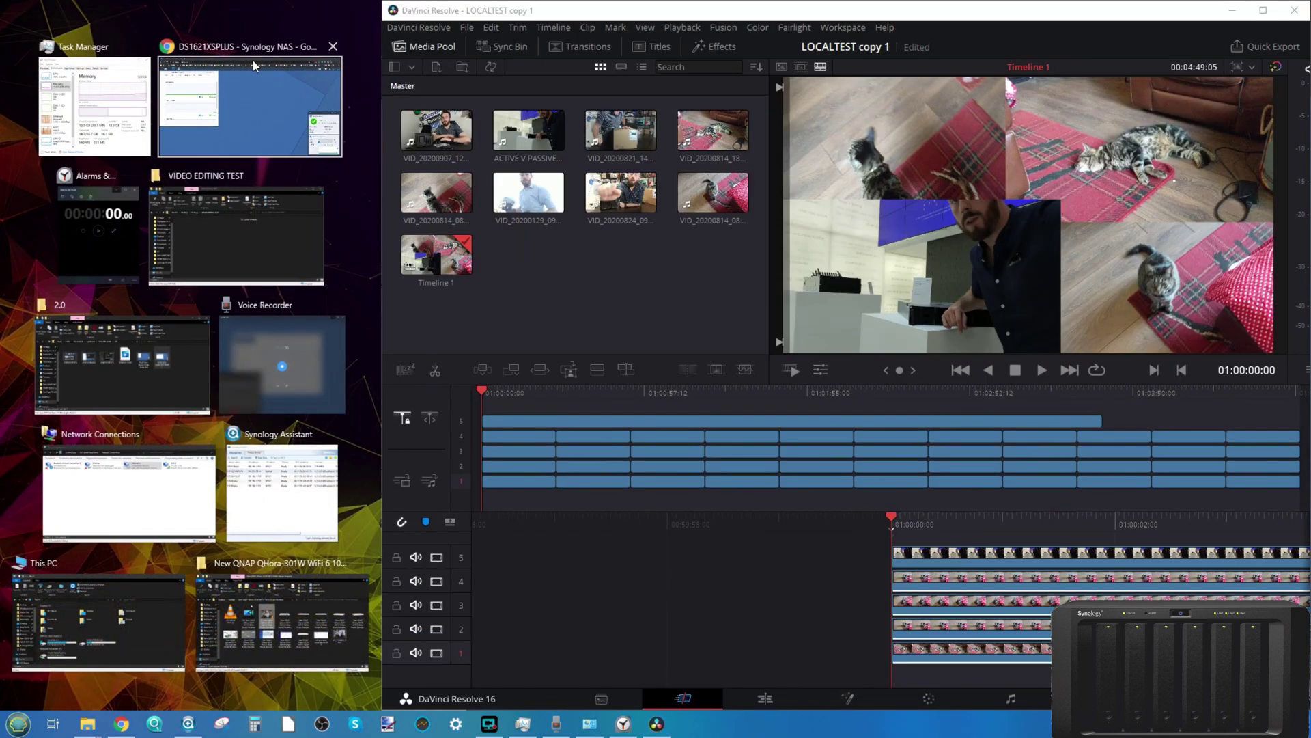
{"action": "left_click", "coordinate": [252, 68]}
Bring up Task Manager, arrange it below the NAS network graph and display its Ethernet performance graph.
{"action": "left_click", "coordinate": [523, 723]}
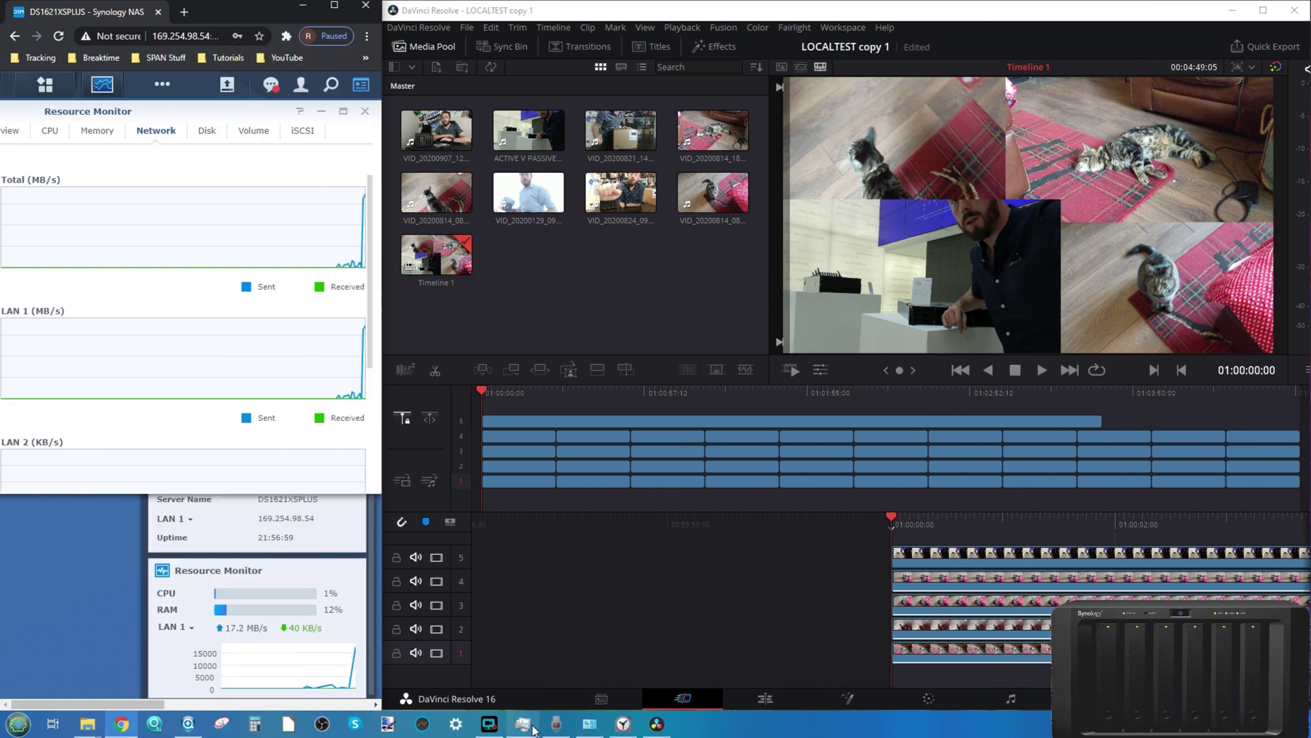
{"action": "mouse_move", "coordinate": [362, 201]}
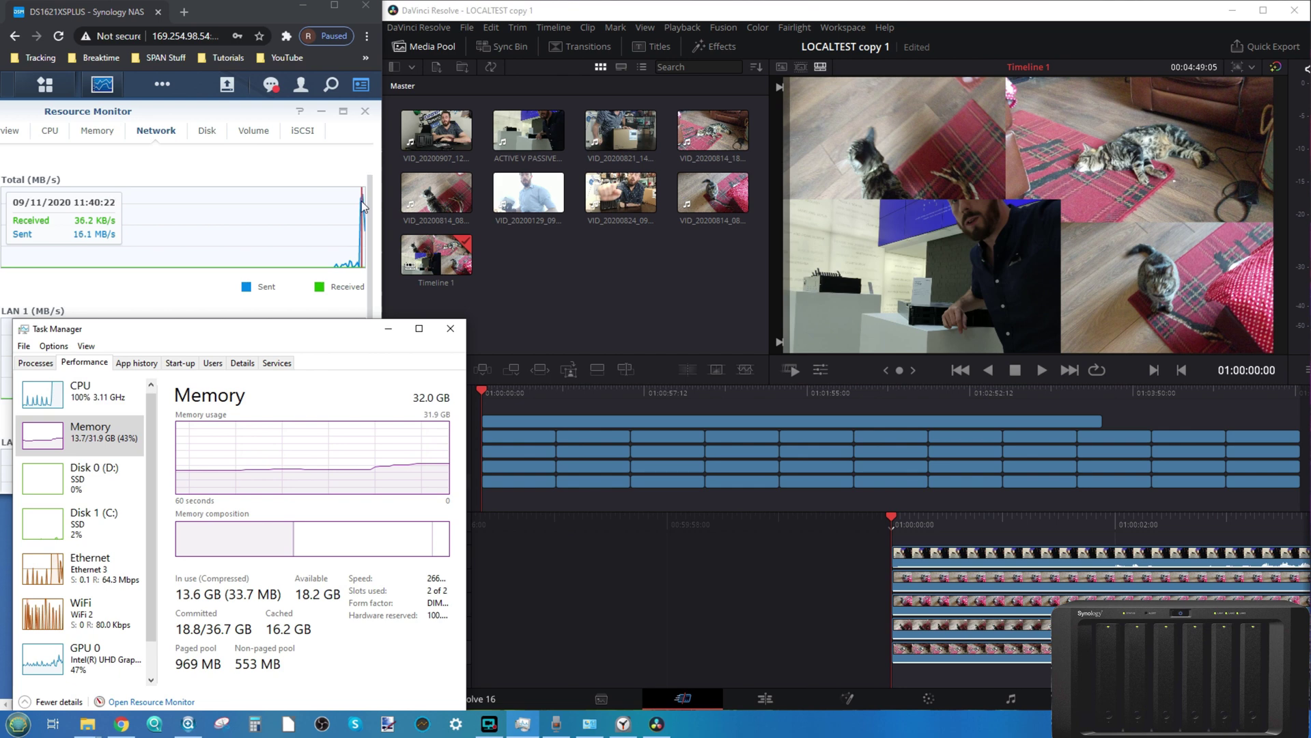
{"action": "left_click_drag", "start_coordinate": [233, 104], "coordinate": [241, 105]}
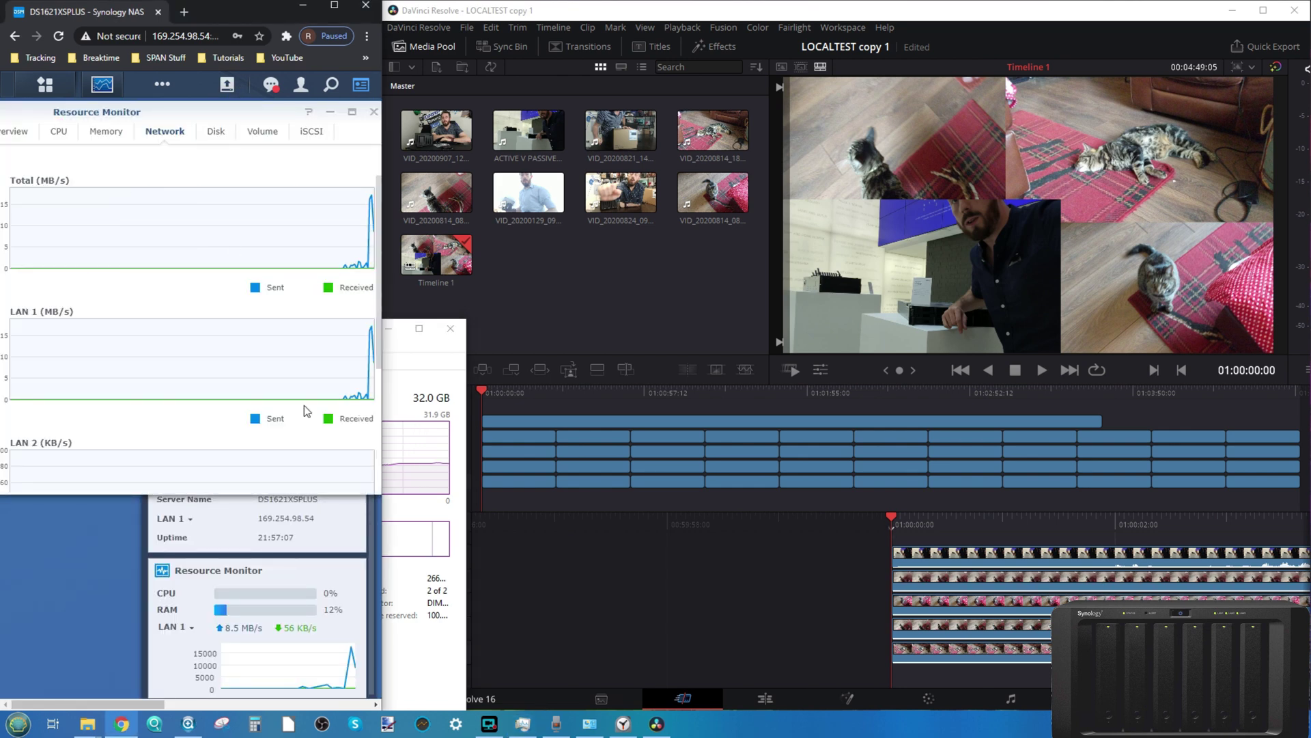
{"action": "left_click", "coordinate": [232, 541]}
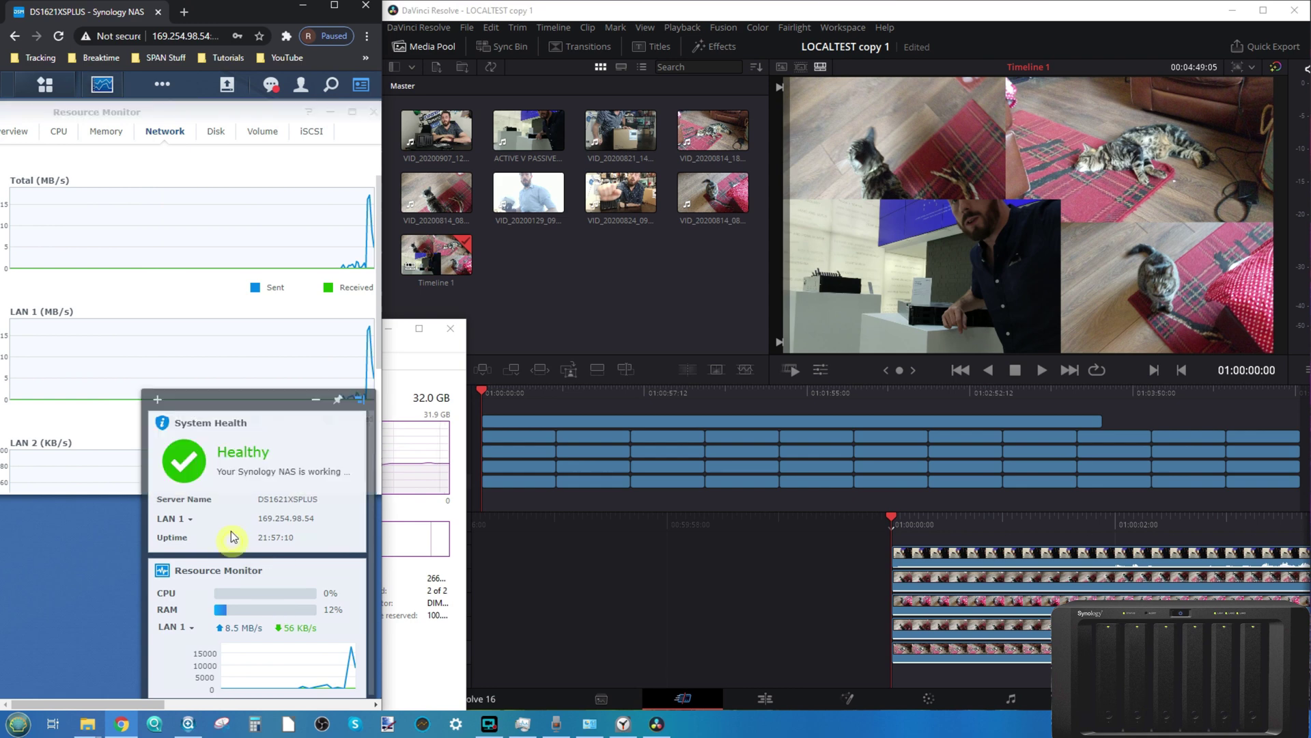
{"action": "left_click", "coordinate": [395, 347]}
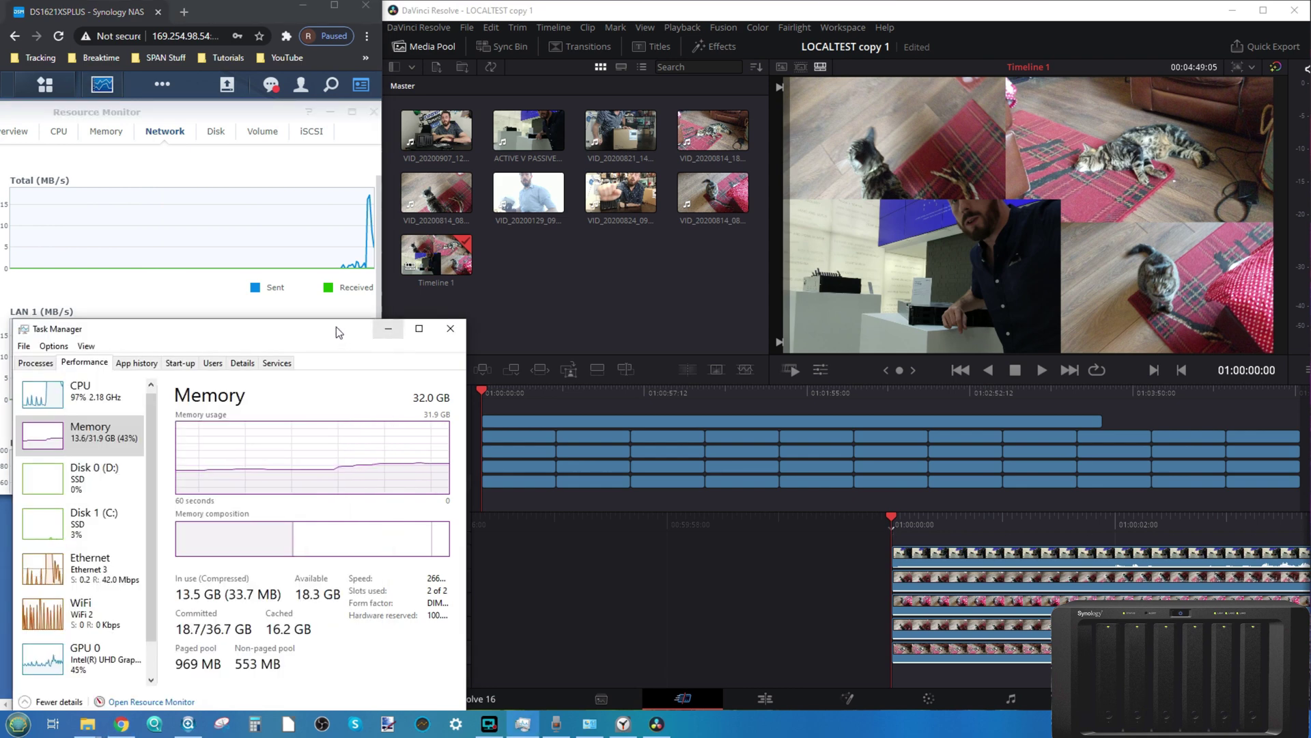
{"action": "left_click_drag", "start_coordinate": [334, 328], "coordinate": [323, 332]}
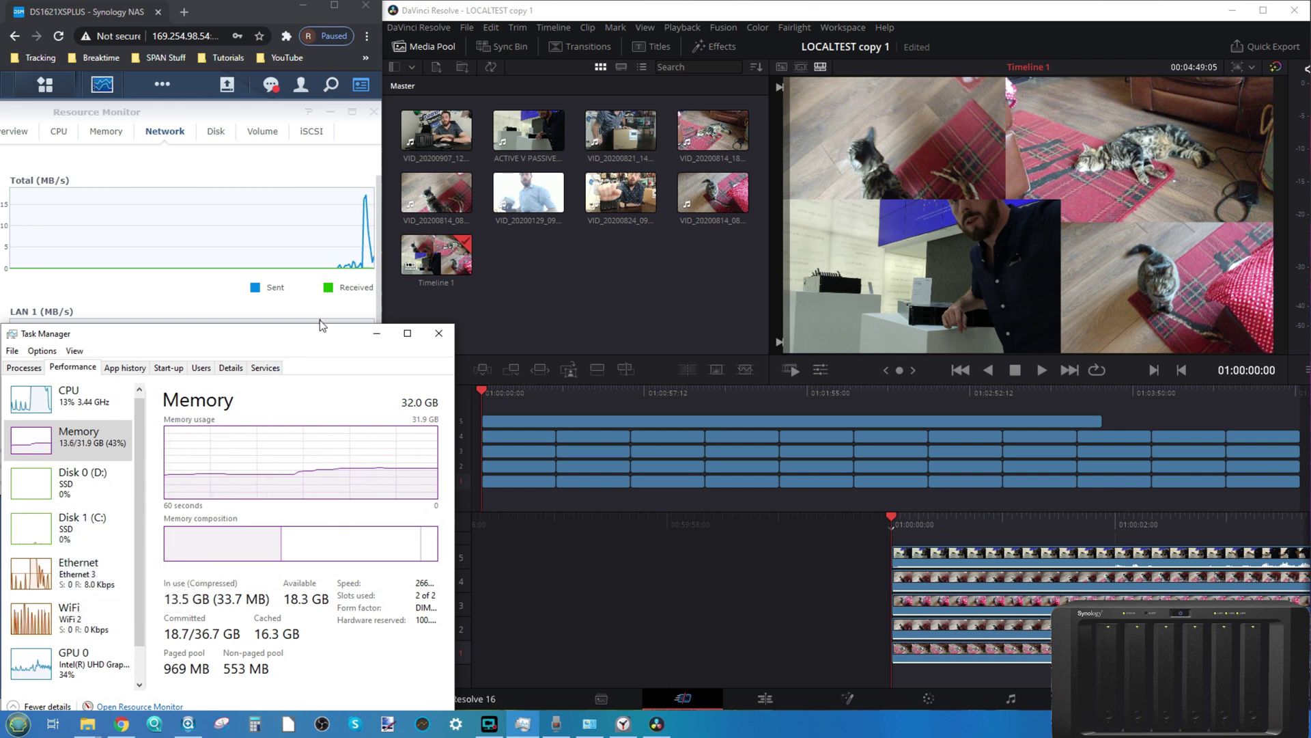
{"action": "left_click", "coordinate": [96, 578]}
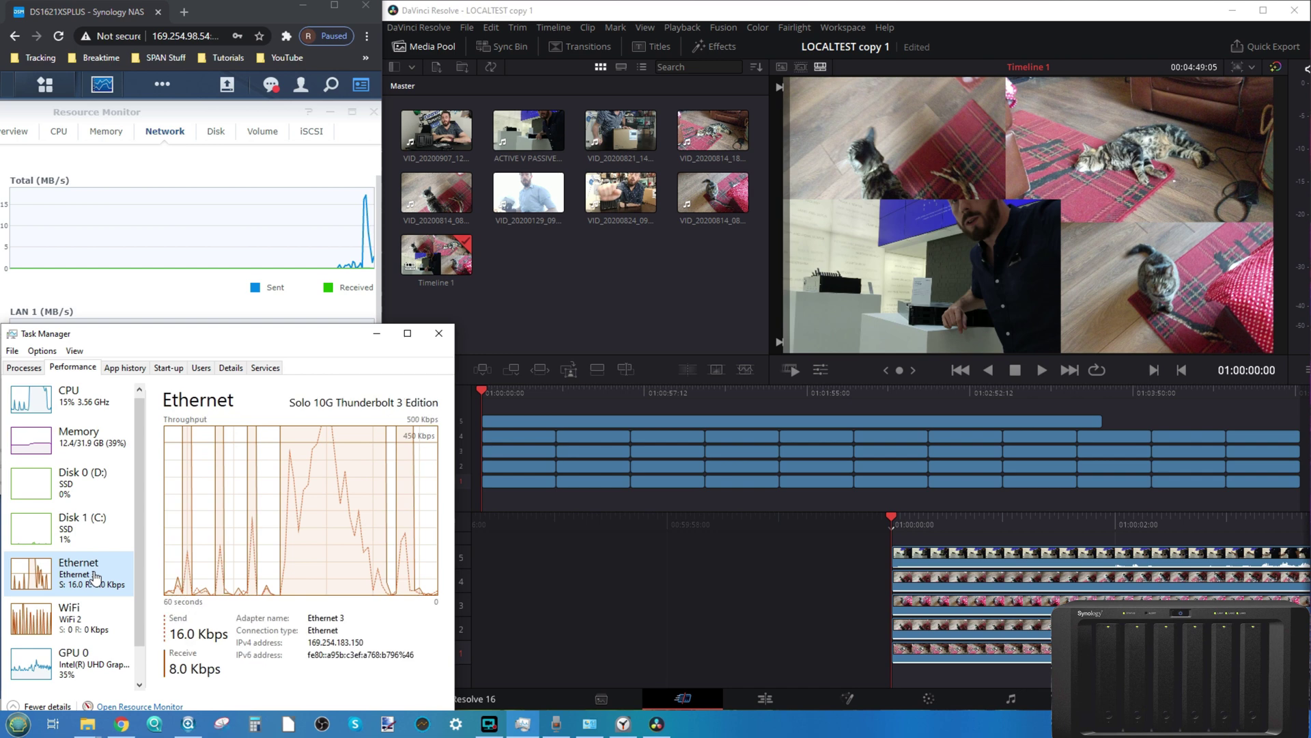
Return to DaVinci Resolve and scrub Timeline 1 forward to about 01:00:10.
{"action": "left_click", "coordinate": [642, 12]}
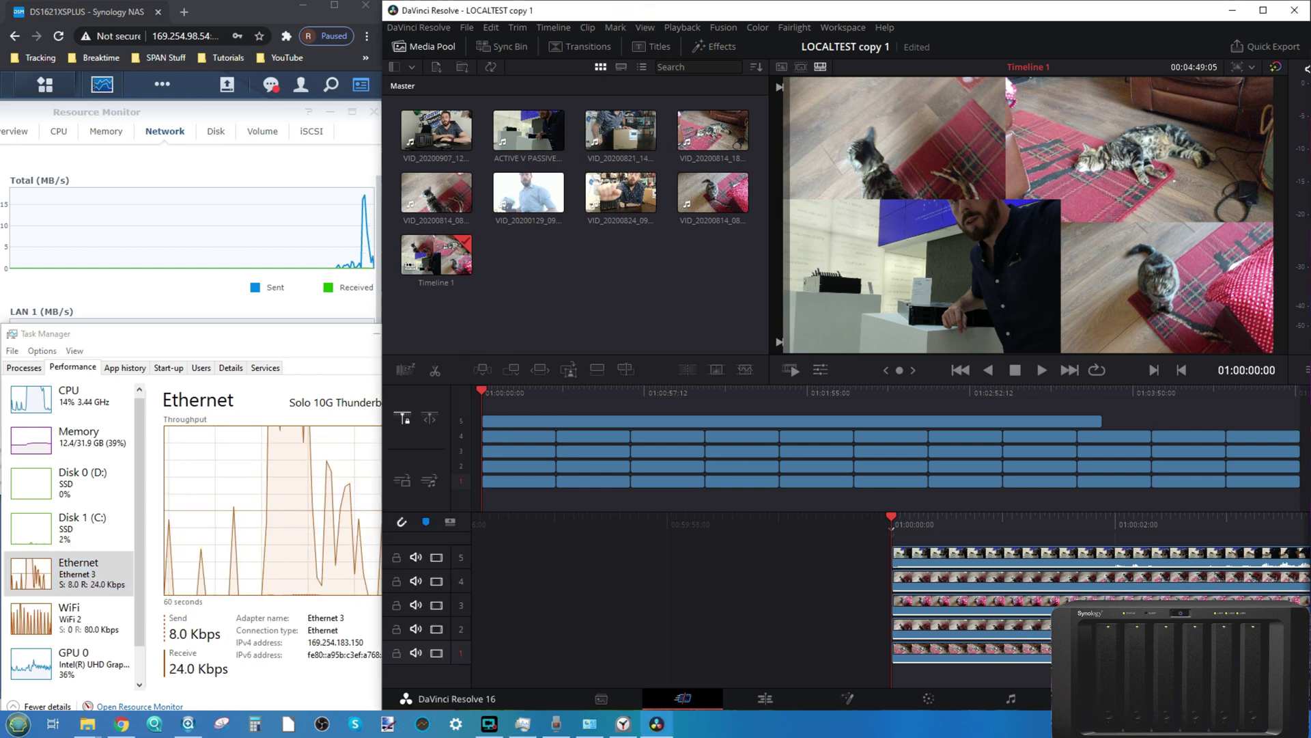
{"action": "scroll", "coordinate": [942, 502], "scroll_direction": "down", "scroll_amount": 3}
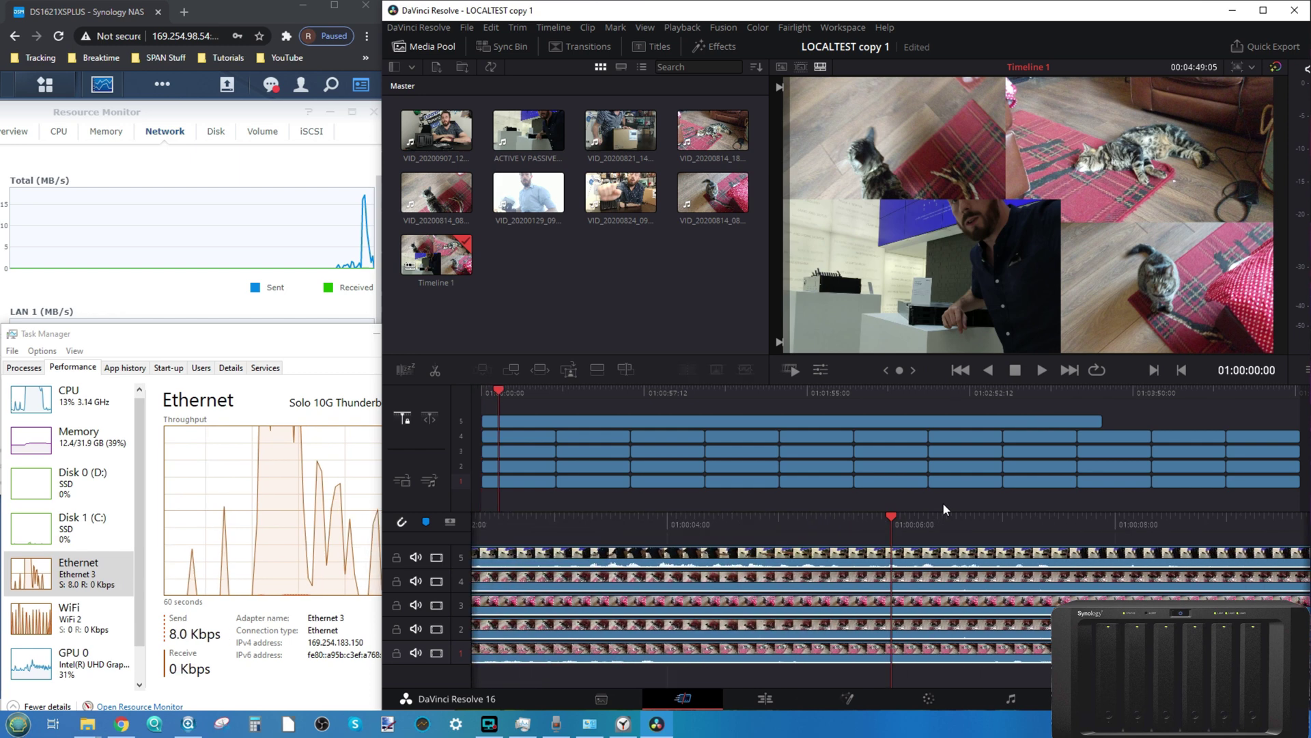
{"action": "scroll", "coordinate": [942, 501], "scroll_direction": "down", "scroll_amount": 3}
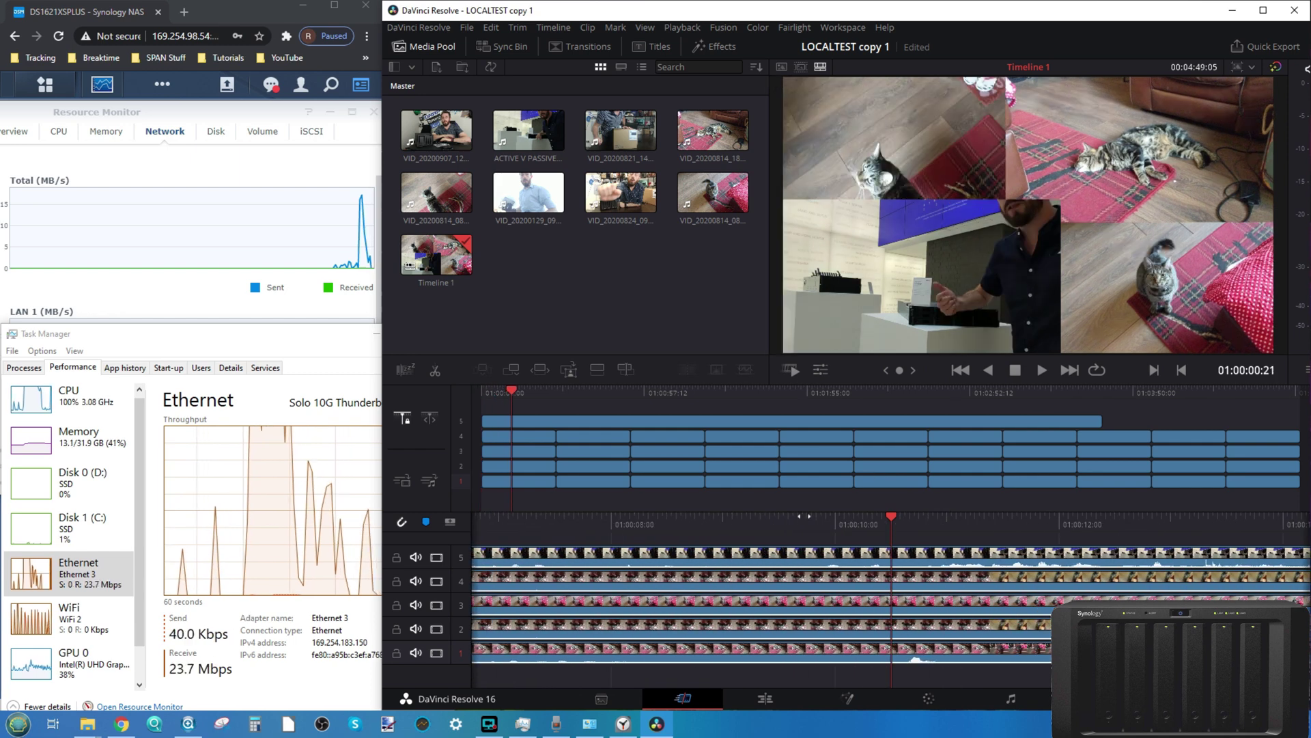
{"action": "left_click", "coordinate": [816, 554]}
{"action": "left_click", "coordinate": [969, 247]}
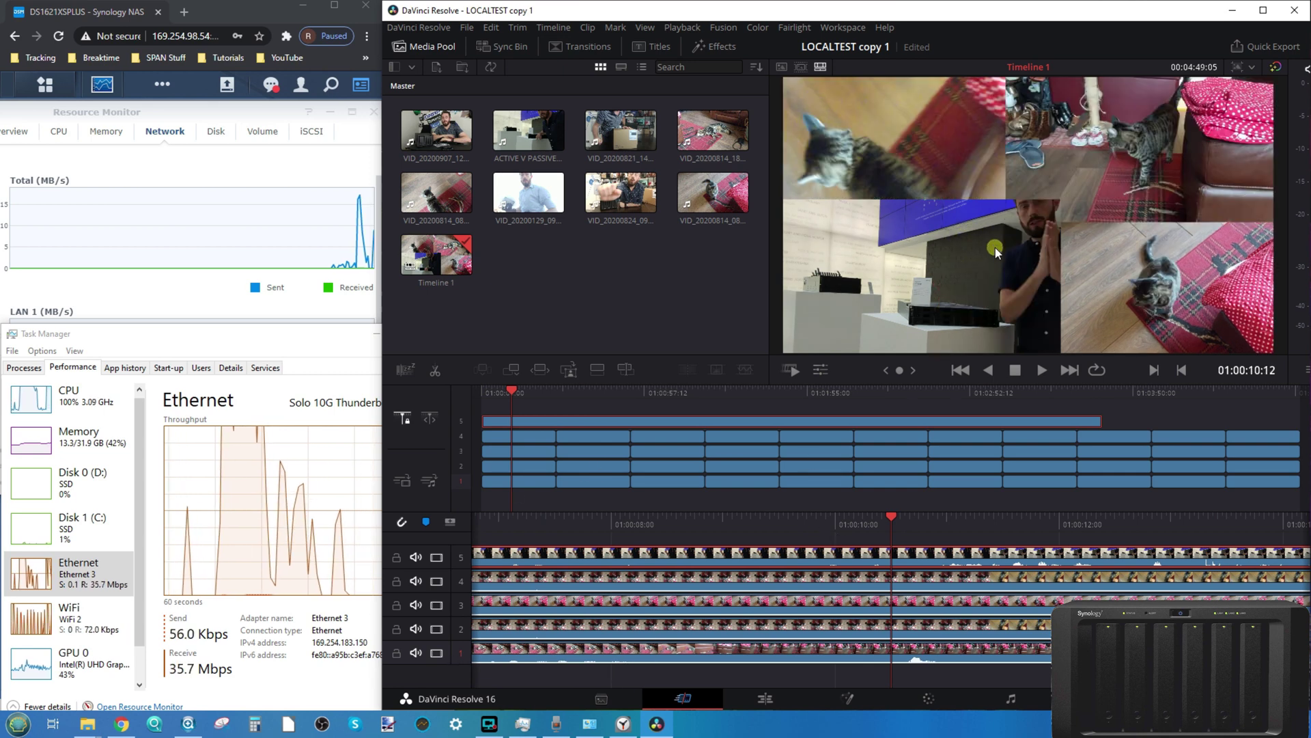
{"action": "left_click", "coordinate": [597, 701]}
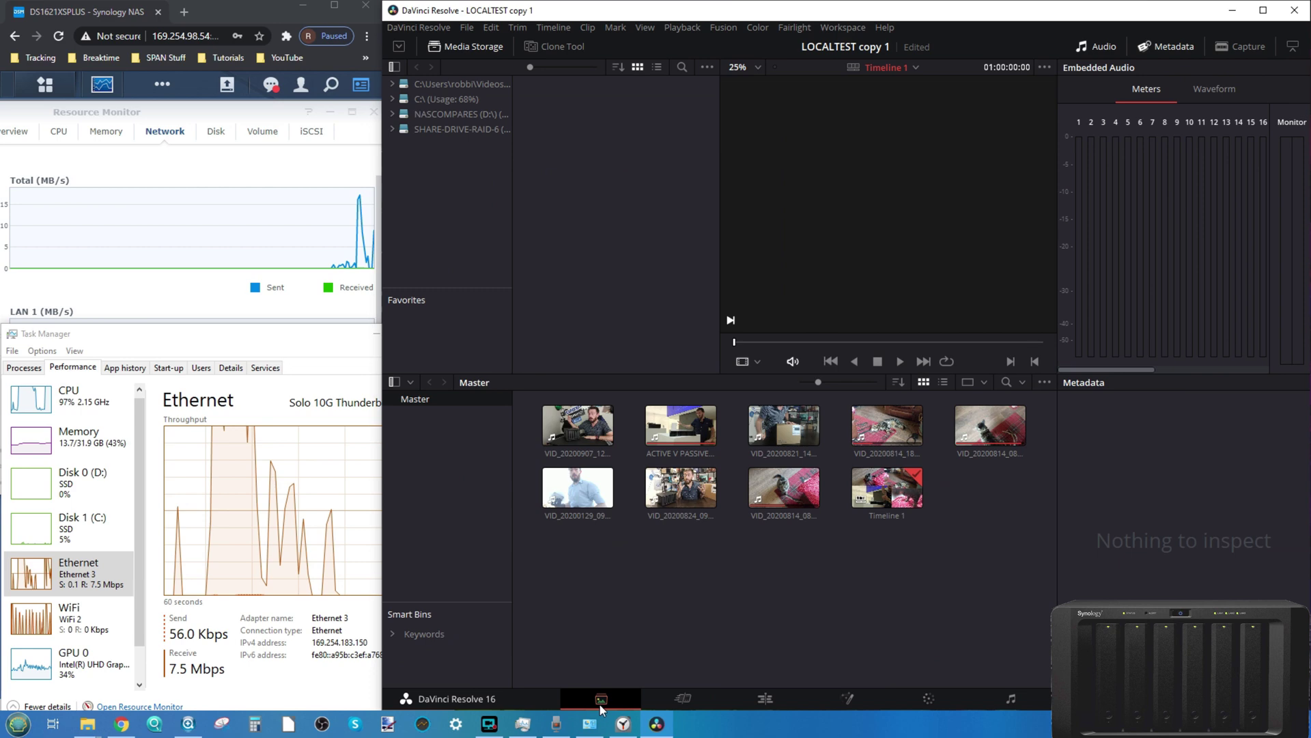
{"action": "left_click", "coordinate": [682, 699]}
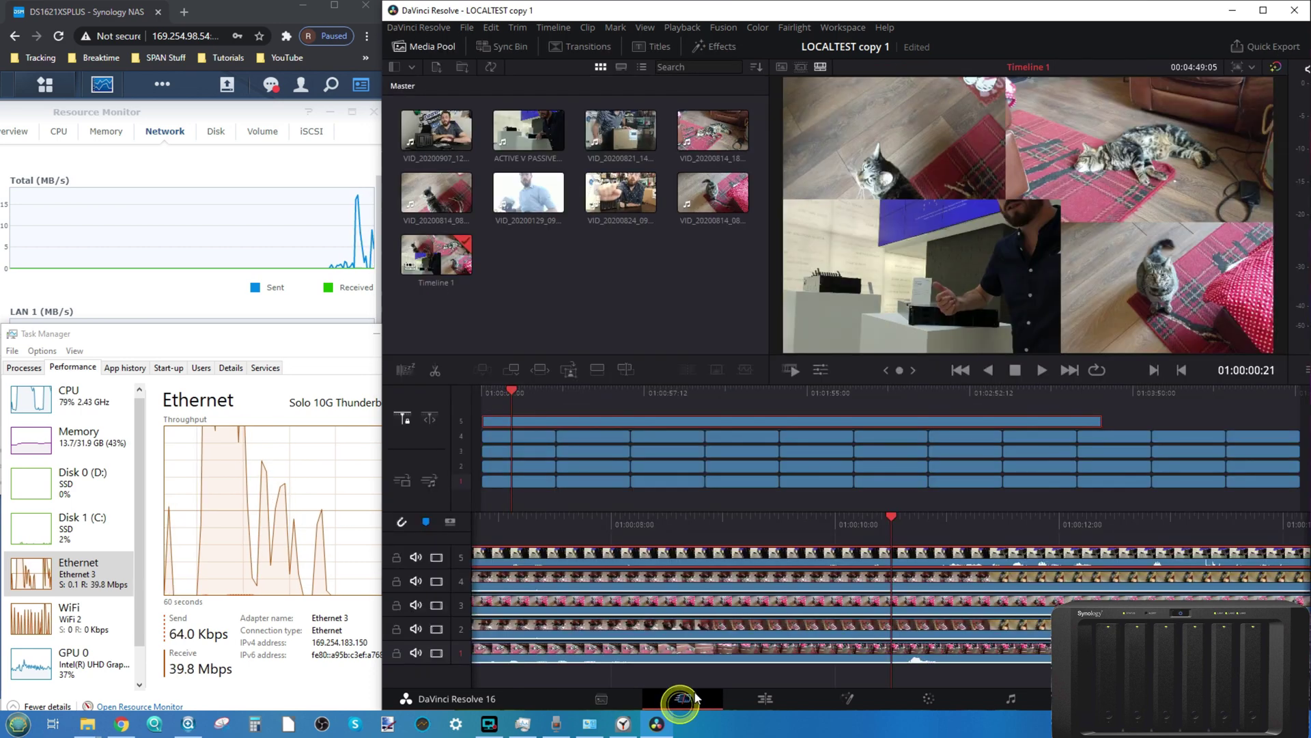
{"action": "left_click", "coordinate": [754, 696]}
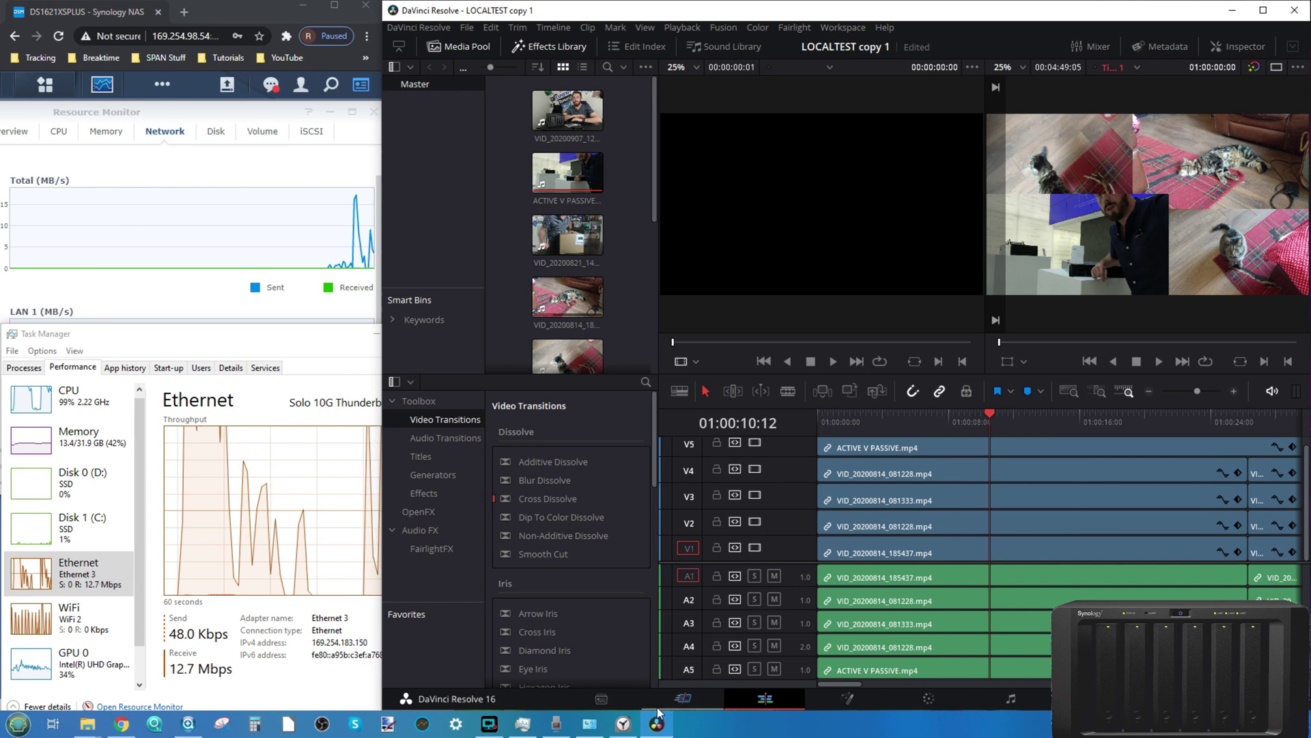
{"action": "left_click", "coordinate": [695, 697]}
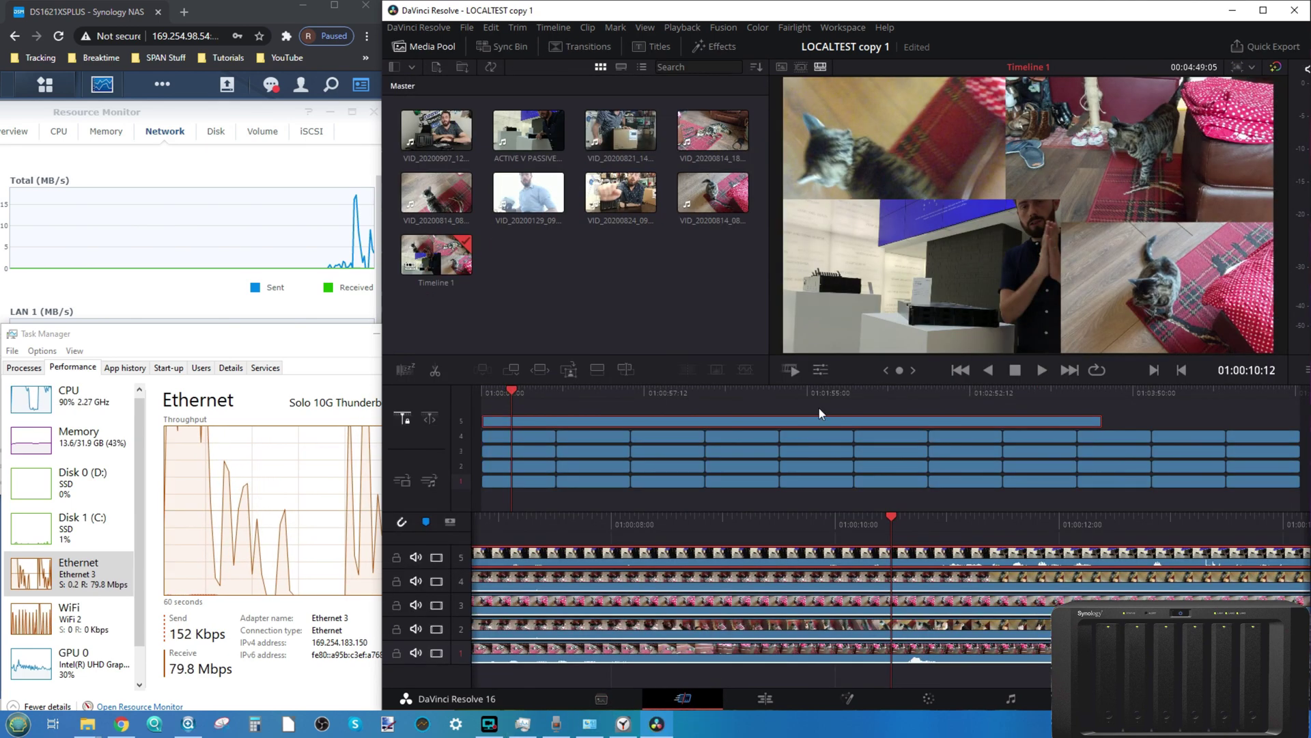
{"action": "left_click", "coordinate": [920, 289]}
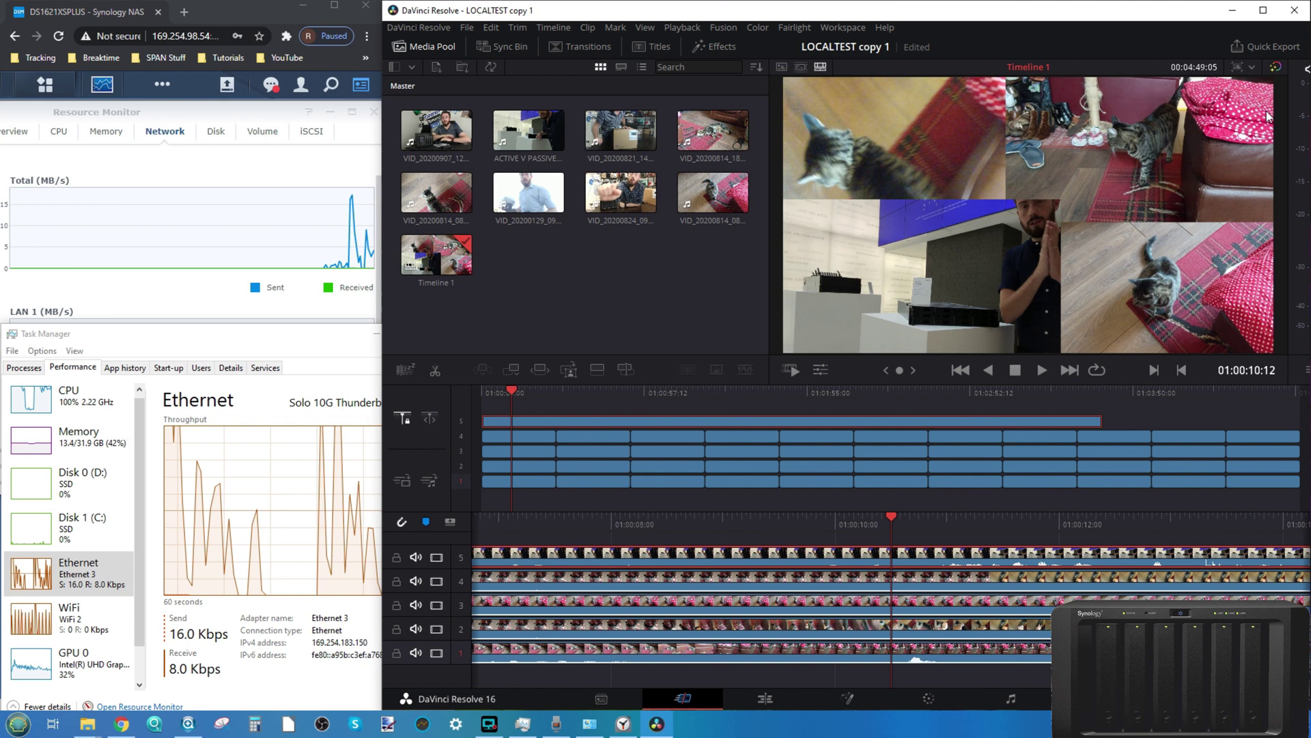
Show the viewer's transform controls, move the track 5 clip to the frame's centre and shrink it to about 0.453 by 0.489 zoom.
{"action": "left_click", "coordinate": [969, 449]}
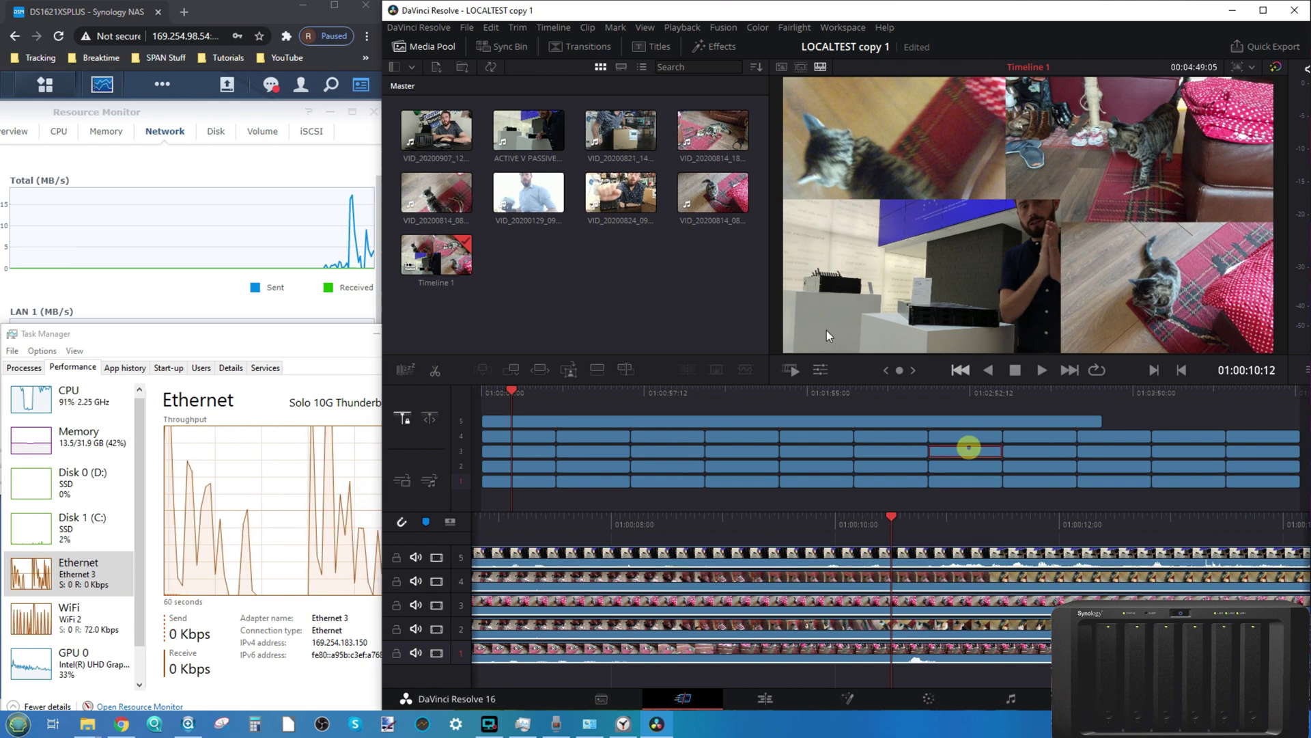
{"action": "left_click", "coordinate": [817, 369]}
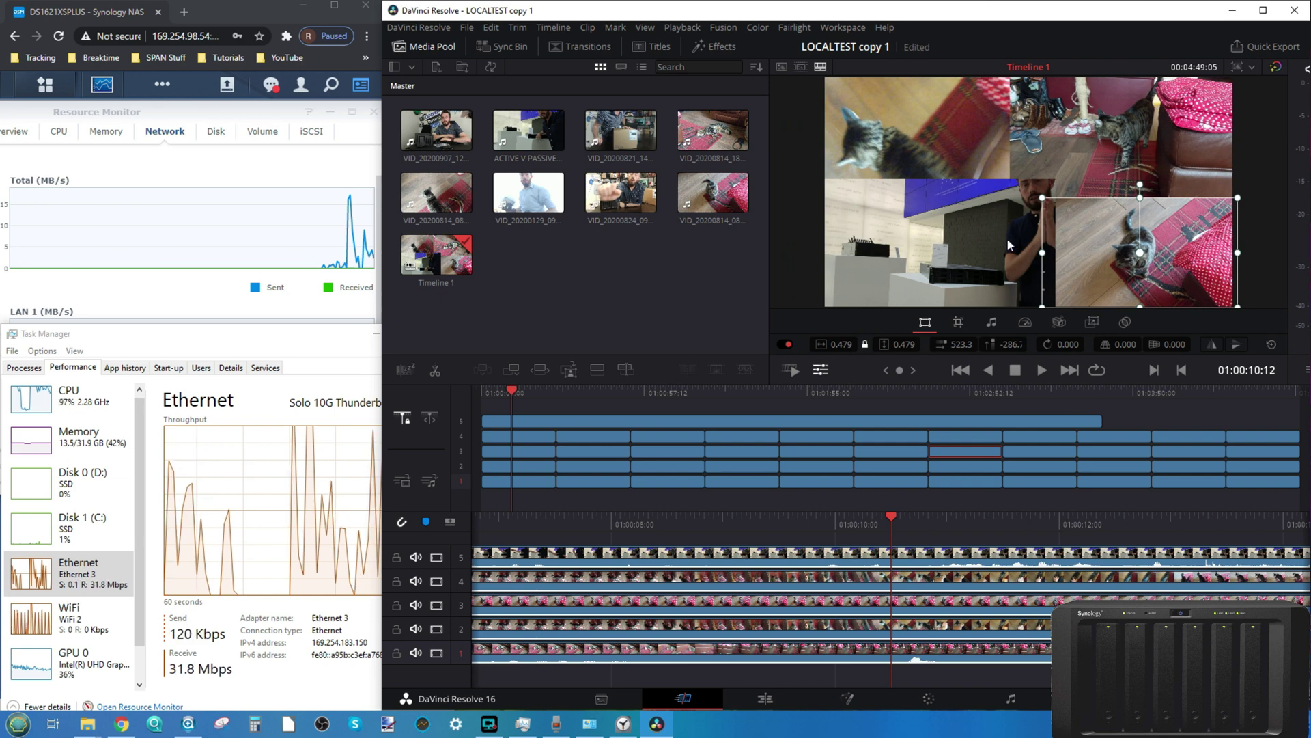
{"action": "left_click", "coordinate": [898, 551]}
{"action": "left_click_drag", "start_coordinate": [973, 260], "coordinate": [1064, 196]}
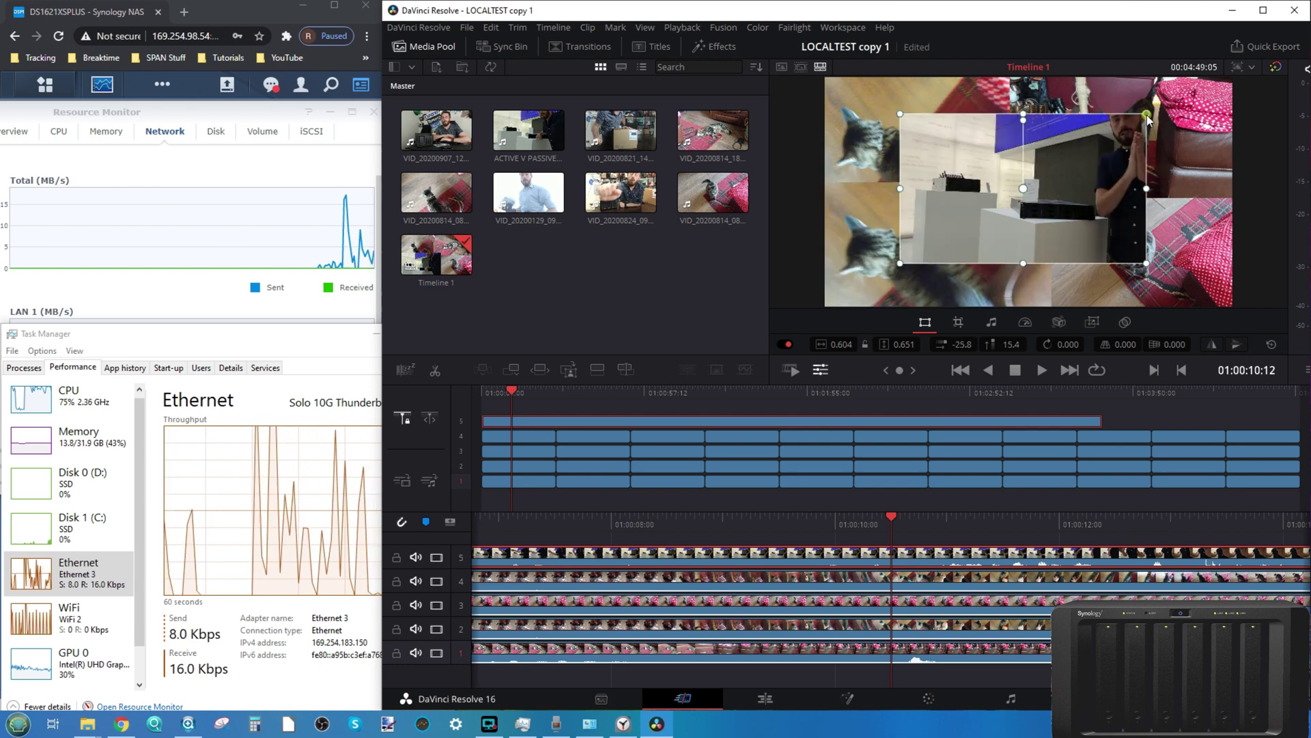
{"action": "left_click_drag", "start_coordinate": [1146, 115], "coordinate": [1132, 139]}
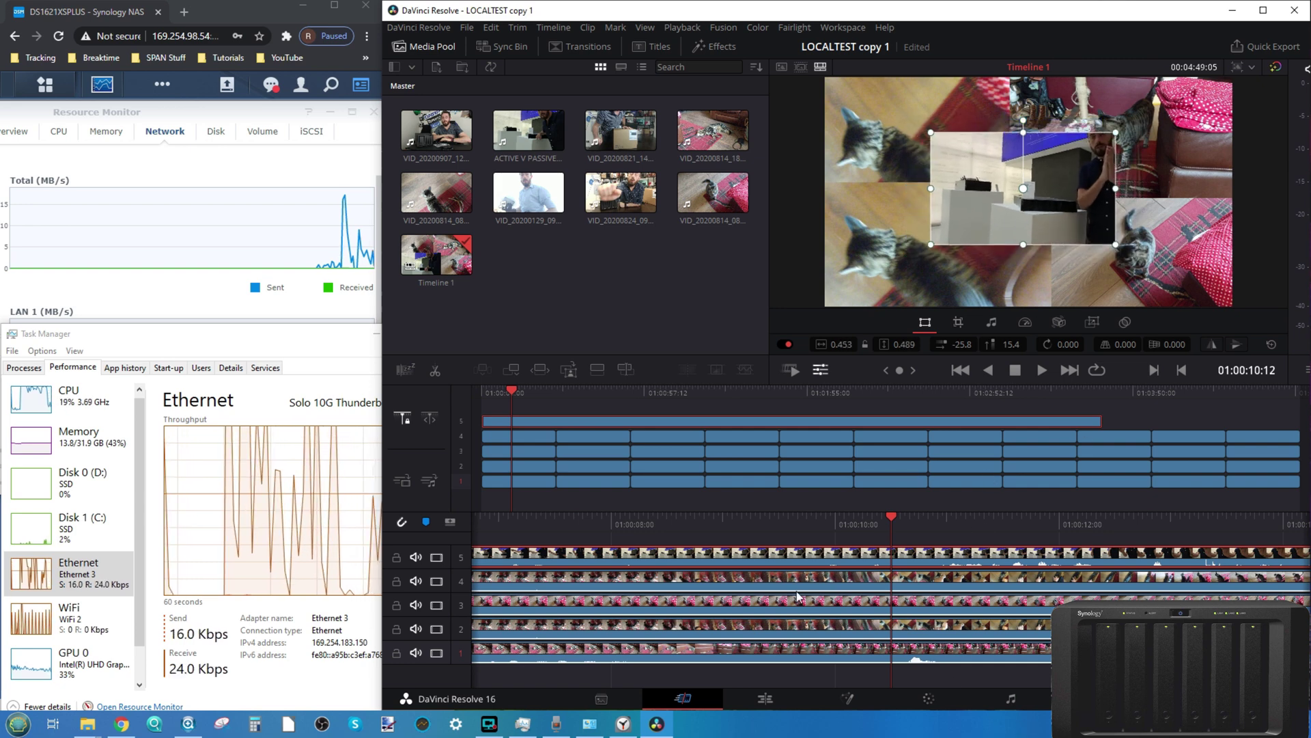
Jump the Timeline 1 playhead forward to about 01:01:44:06.
{"action": "left_click", "coordinate": [753, 393]}
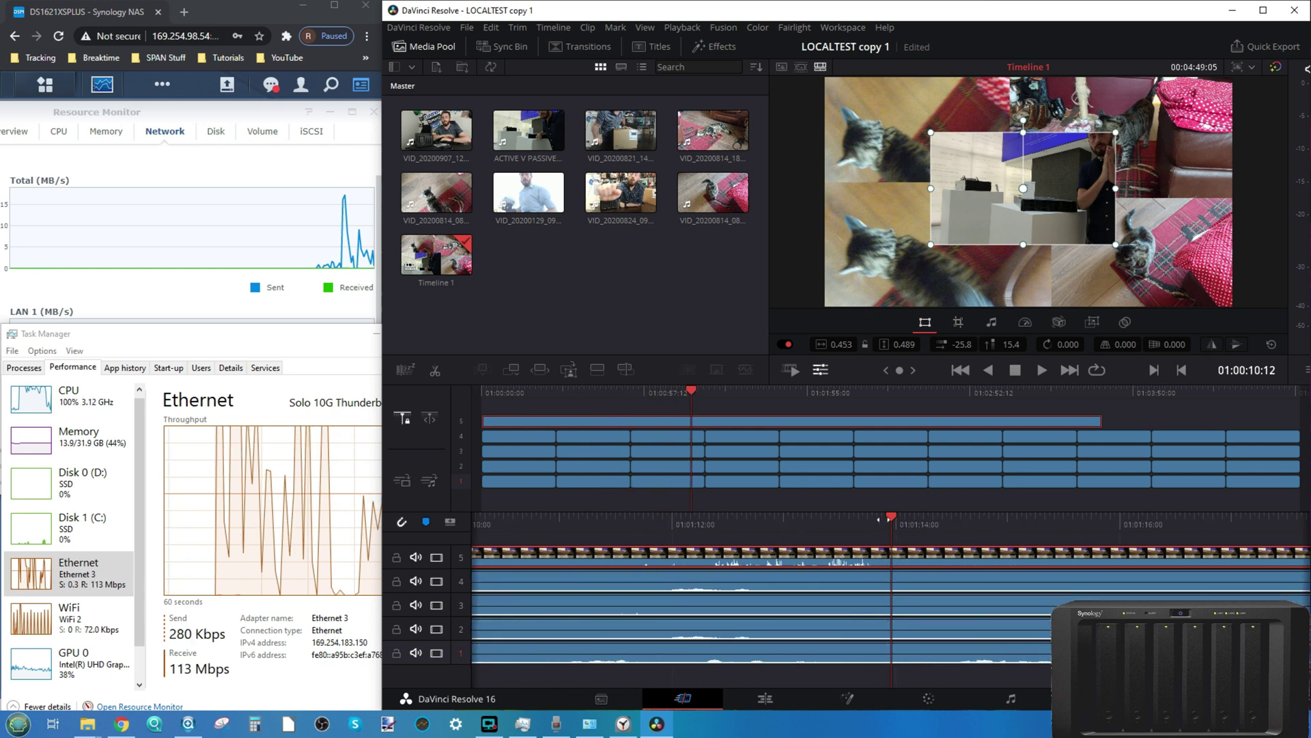
{"action": "left_click", "coordinate": [776, 392]}
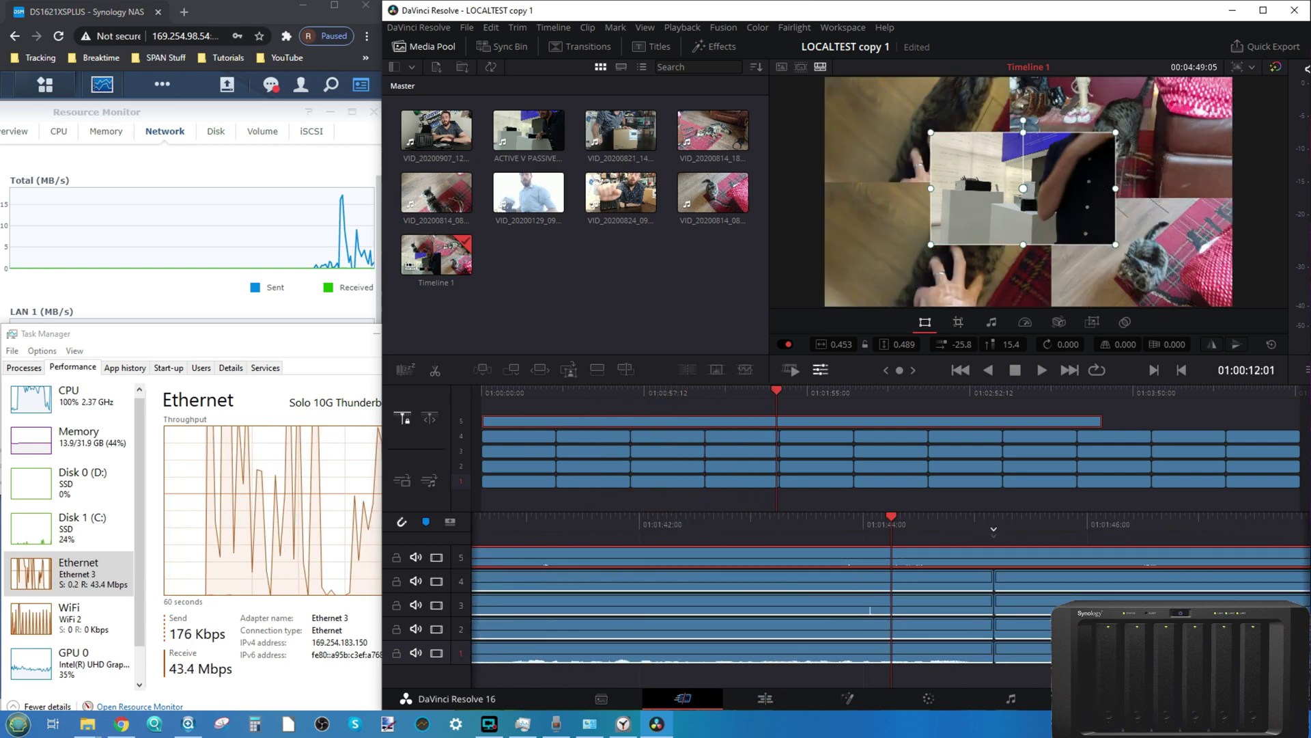
Save the project under the new name 10GBTEST copy 1 copy.
{"action": "left_click", "coordinate": [467, 27]}
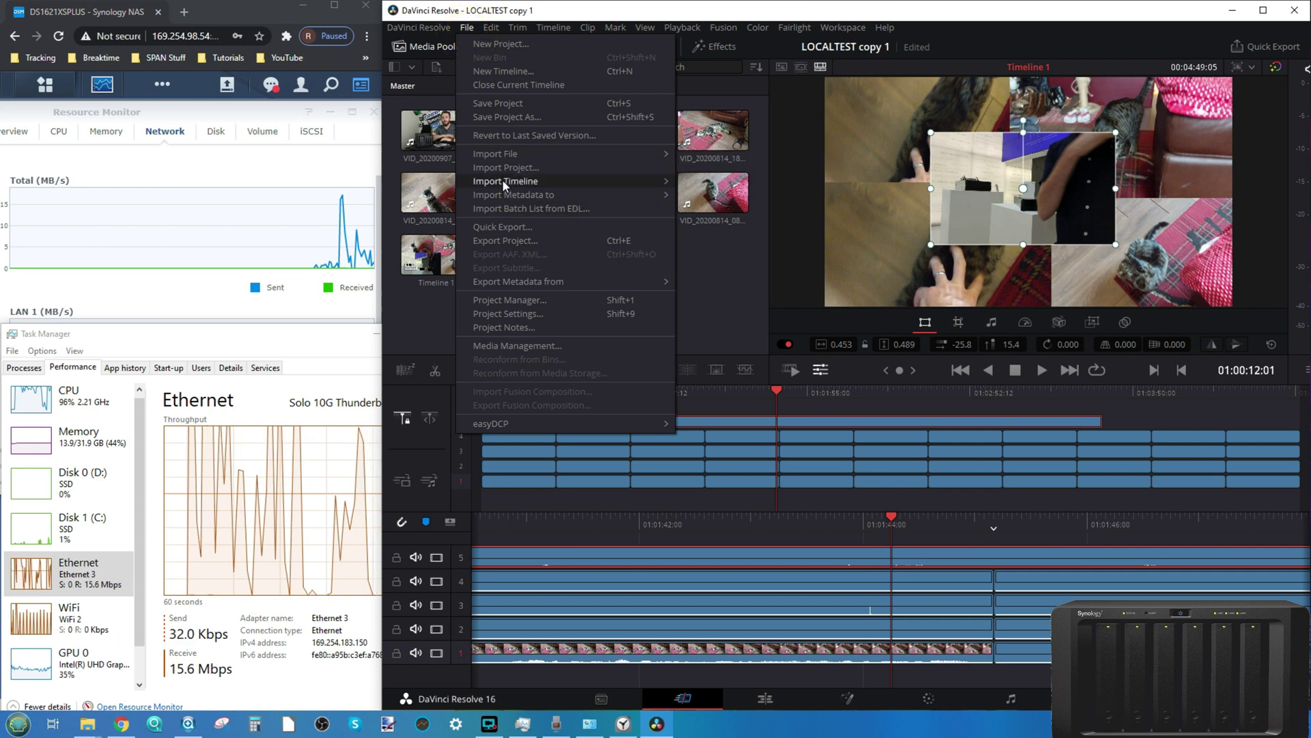
{"action": "left_click", "coordinate": [523, 116]}
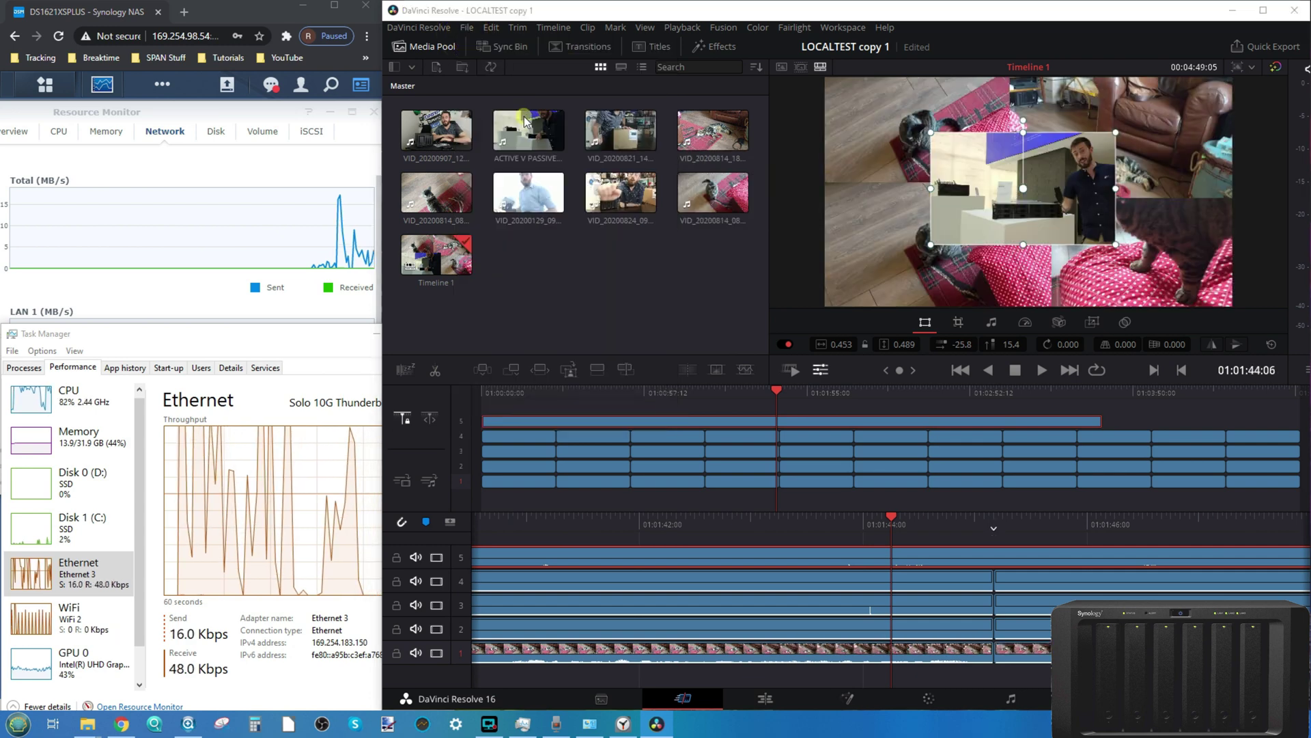
{"action": "left_click", "coordinate": [569, 367]}
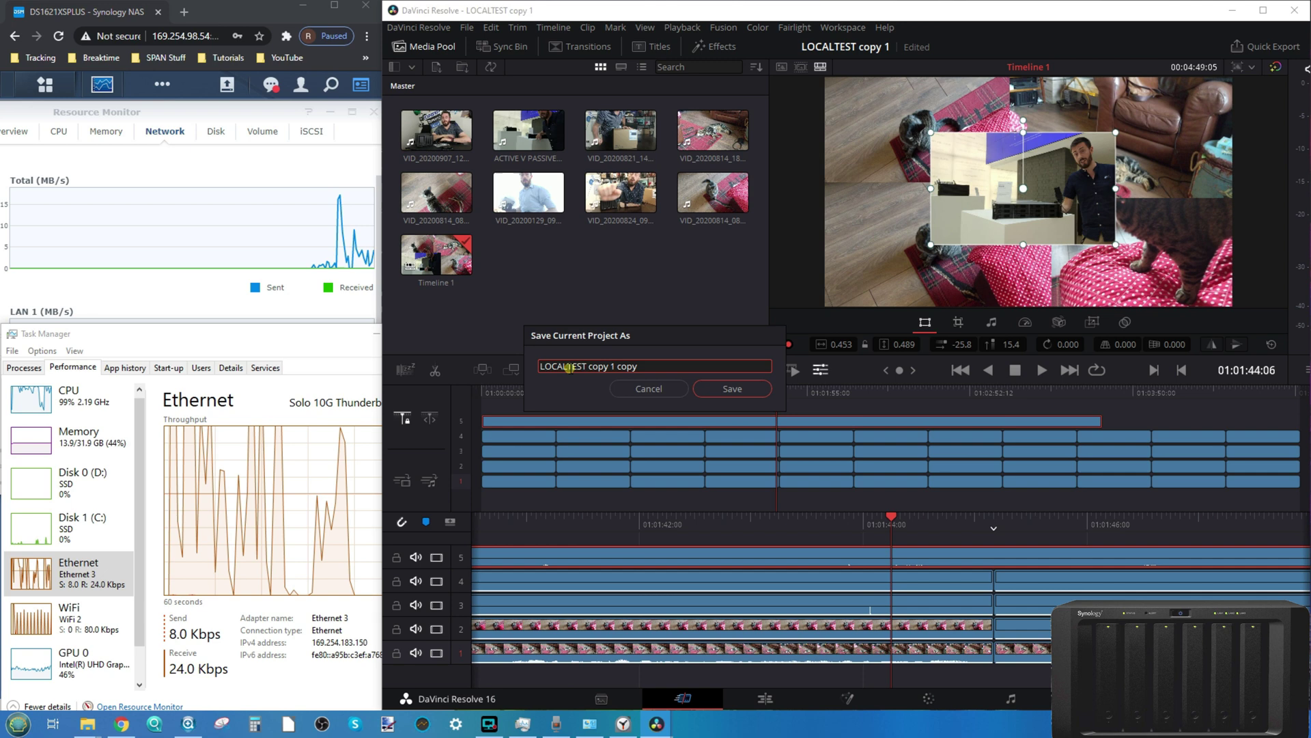
{"action": "key", "text": "BackSpace"}
{"action": "key", "text": "BackSpace"}
{"action": "key", "text": "BackSpace"}
{"action": "key", "text": "BackSpace"}
{"action": "key", "text": "BackSpace"}
{"action": "type", "text": "10GB"}
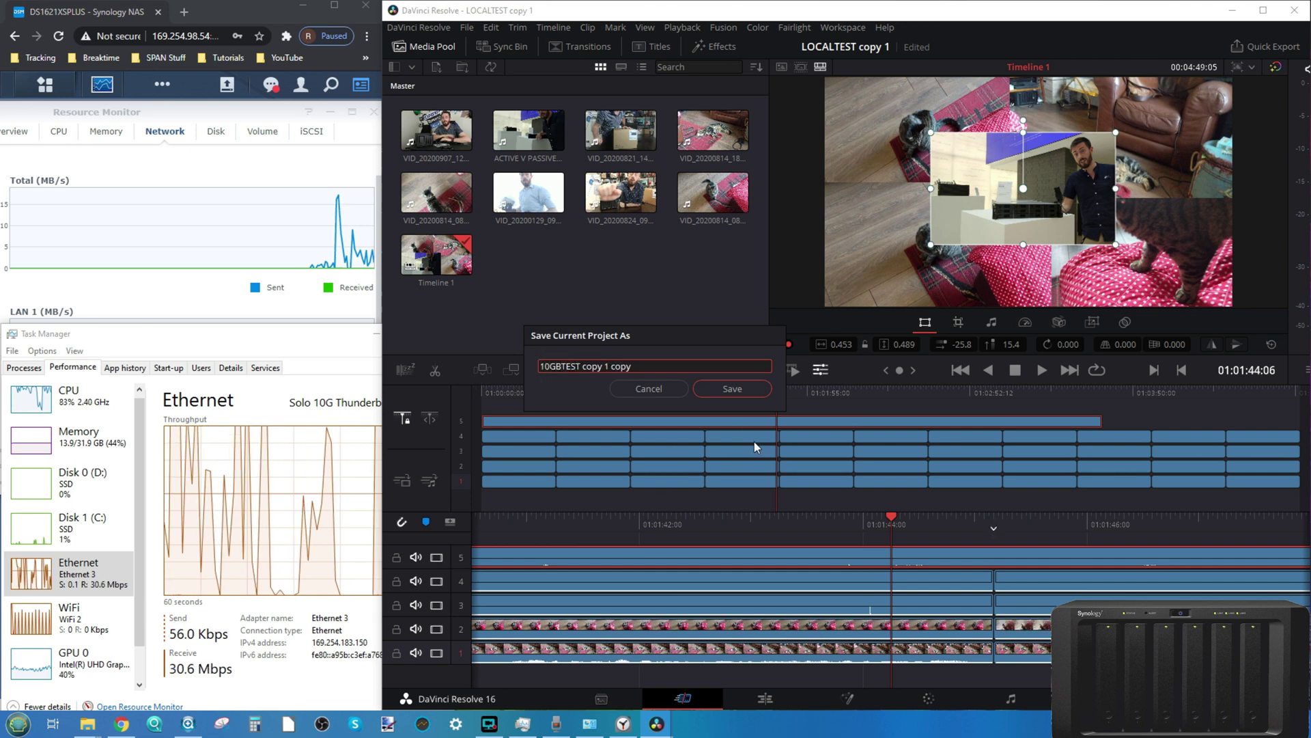
{"action": "left_click", "coordinate": [733, 389]}
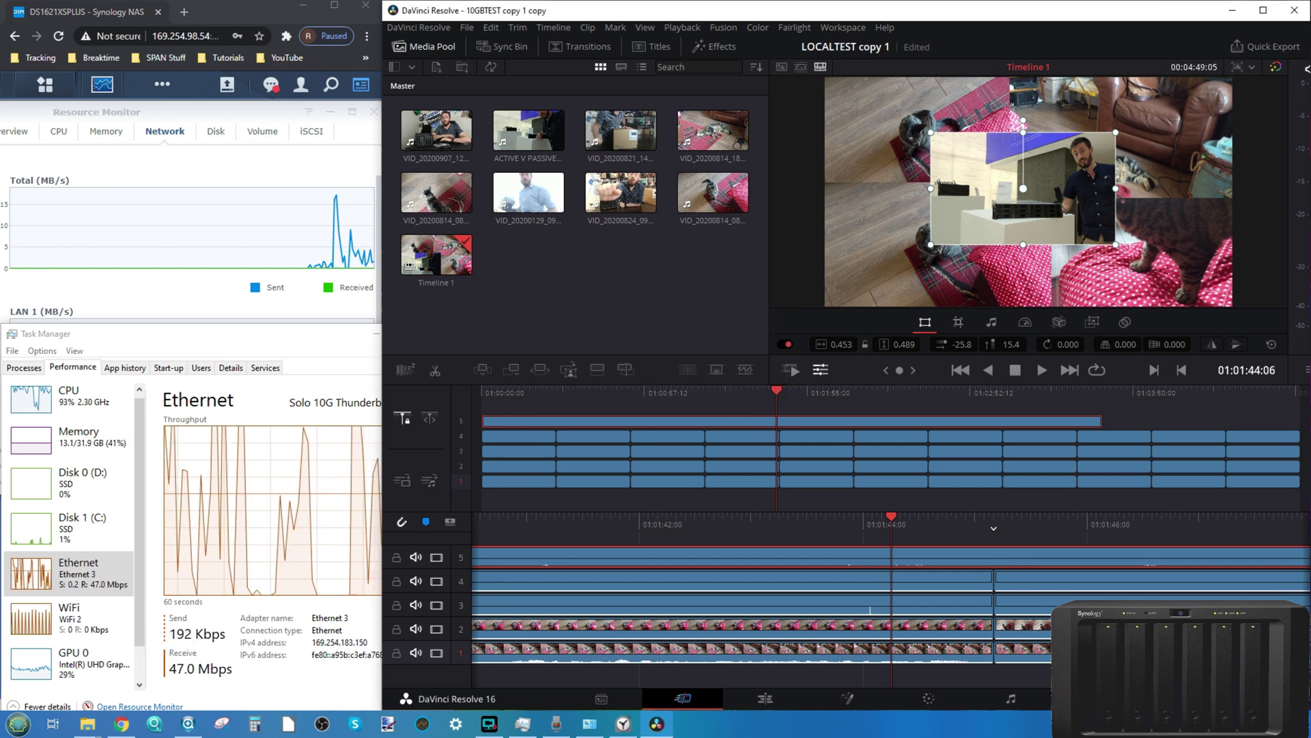
On the Deliver page, set the render output to Untitled2 in the NAS folder S:\VIDEO EDITING TEST.
{"action": "key", "text": "shift+8"}
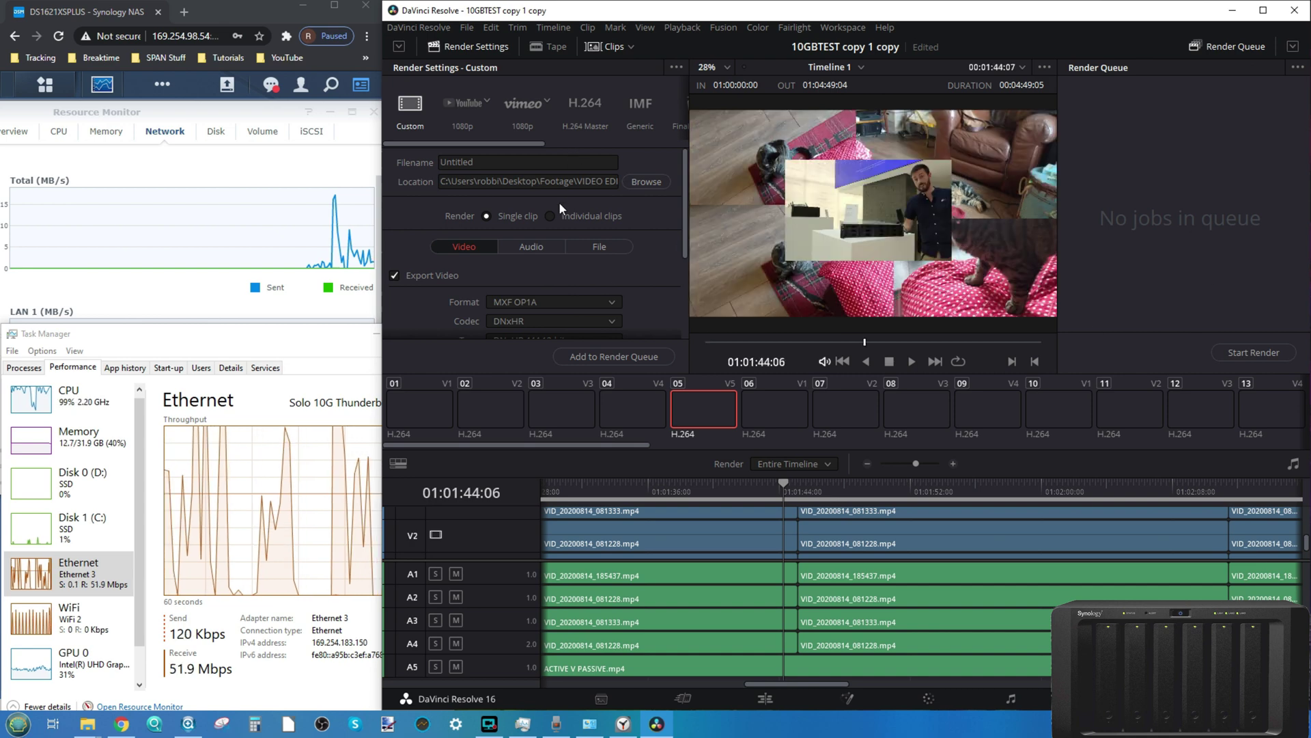
{"action": "left_click", "coordinate": [642, 181]}
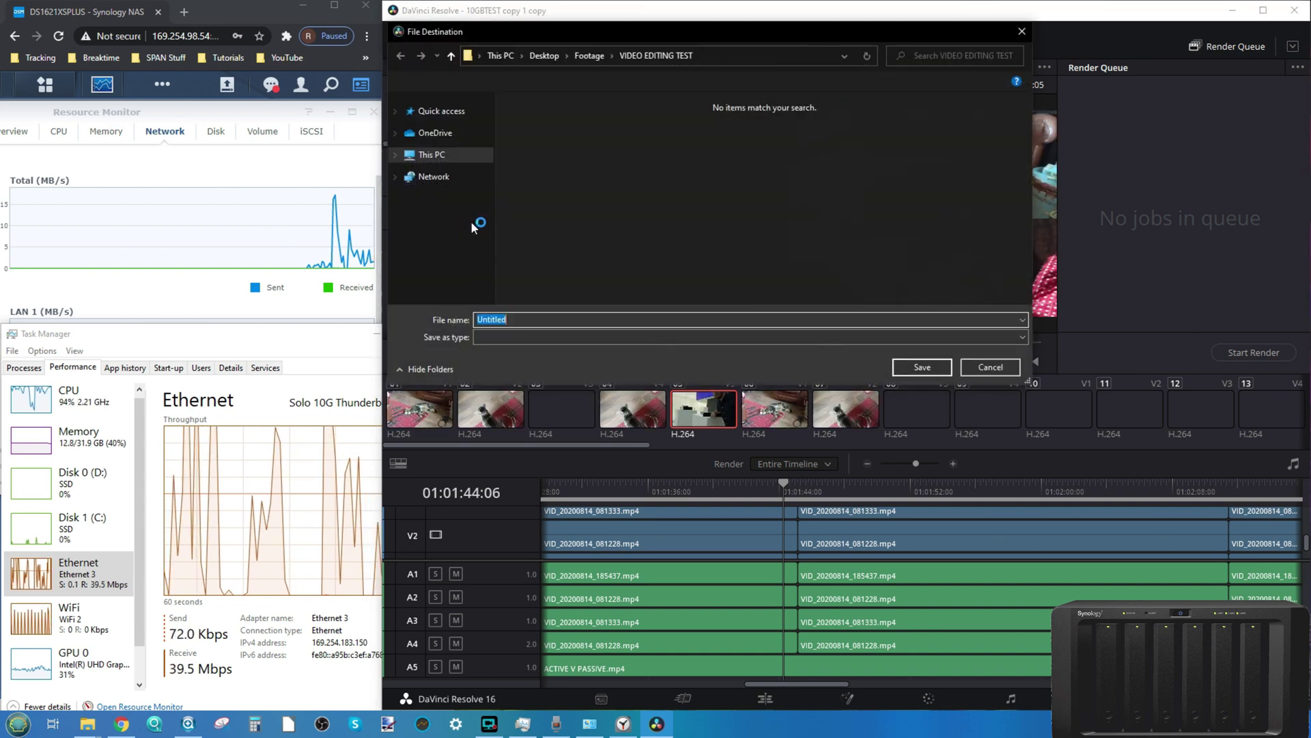
{"action": "scroll", "coordinate": [488, 213], "scroll_direction": "down", "scroll_amount": 2}
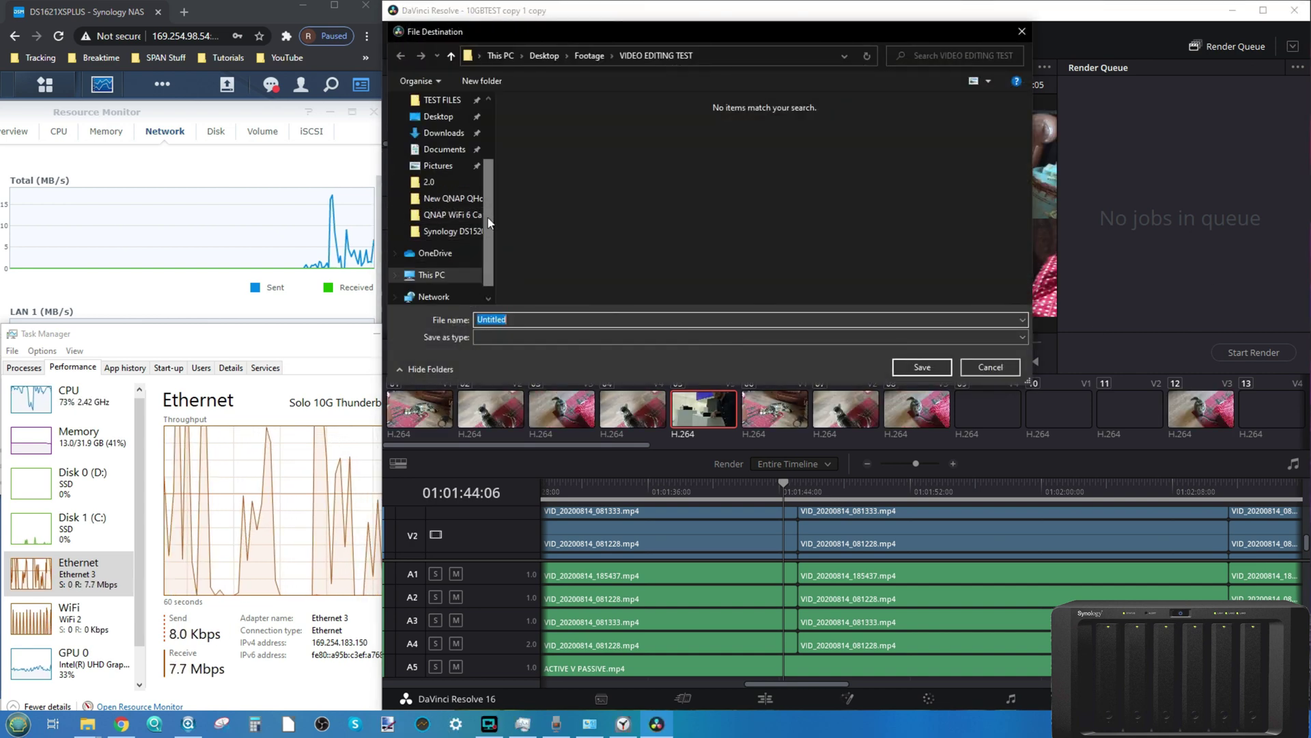
{"action": "scroll", "coordinate": [488, 269], "scroll_direction": "down", "scroll_amount": 1}
{"action": "left_click", "coordinate": [439, 261]}
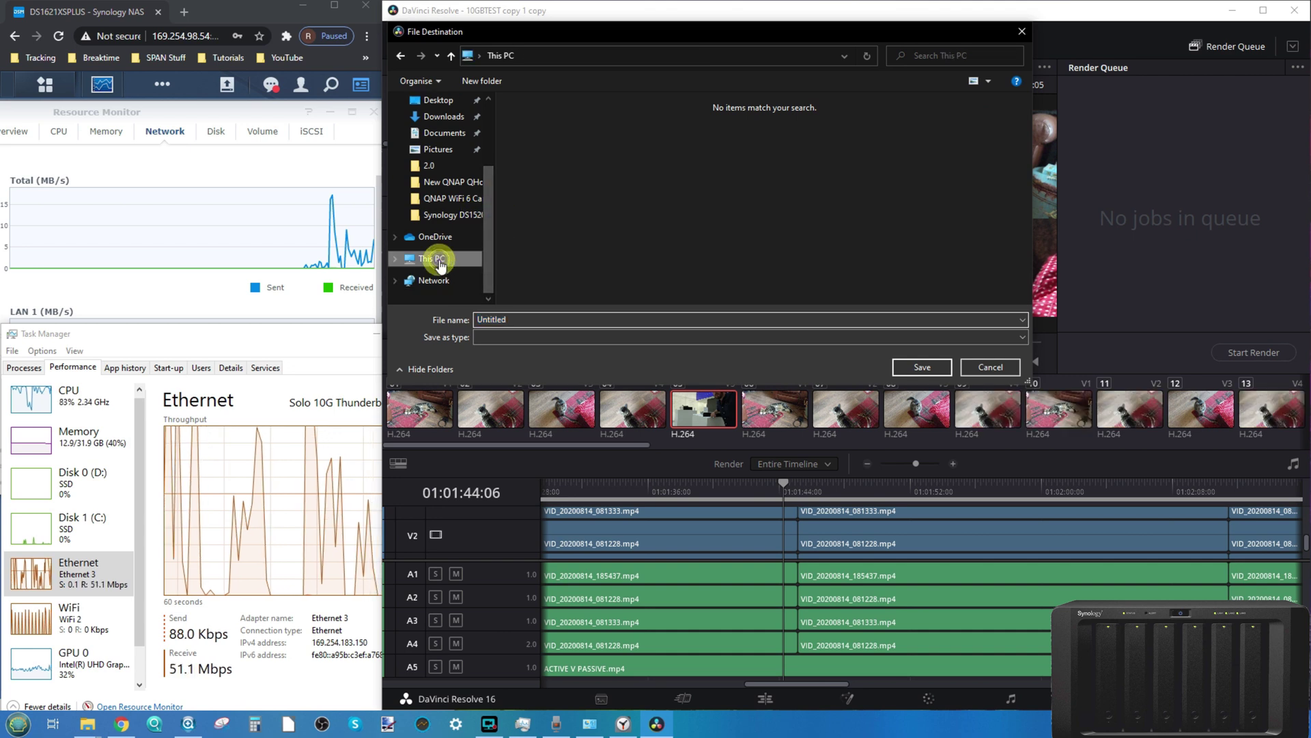
{"action": "scroll", "coordinate": [690, 195], "scroll_direction": "down", "scroll_amount": 2}
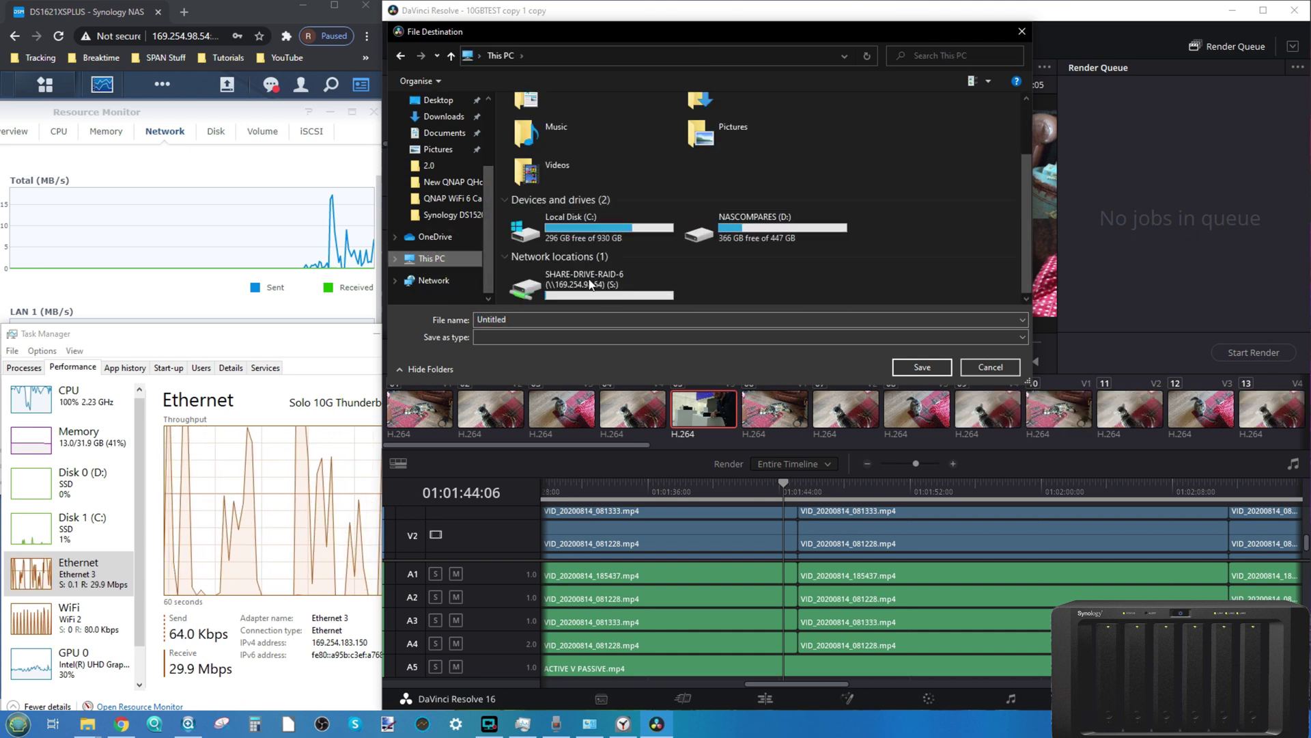
{"action": "double_click", "coordinate": [560, 283]}
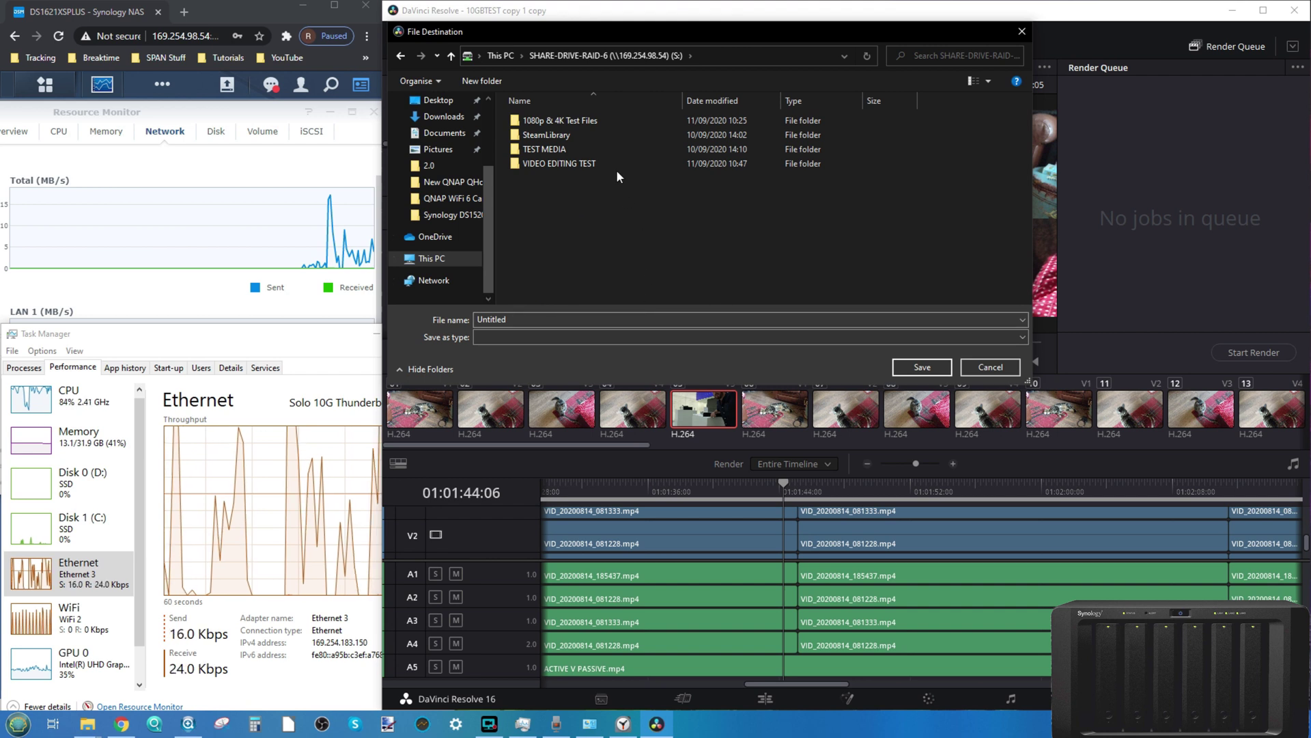
{"action": "double_click", "coordinate": [584, 164]}
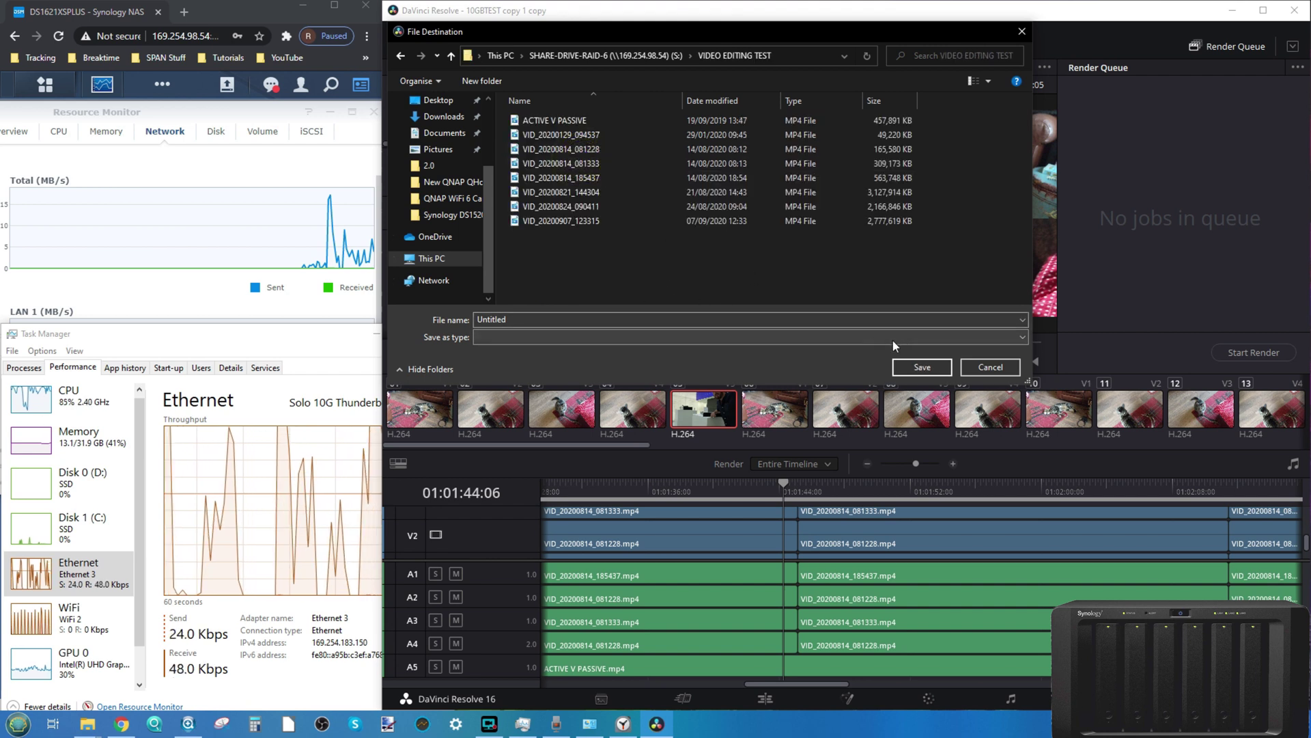
{"action": "left_click", "coordinate": [567, 320]}
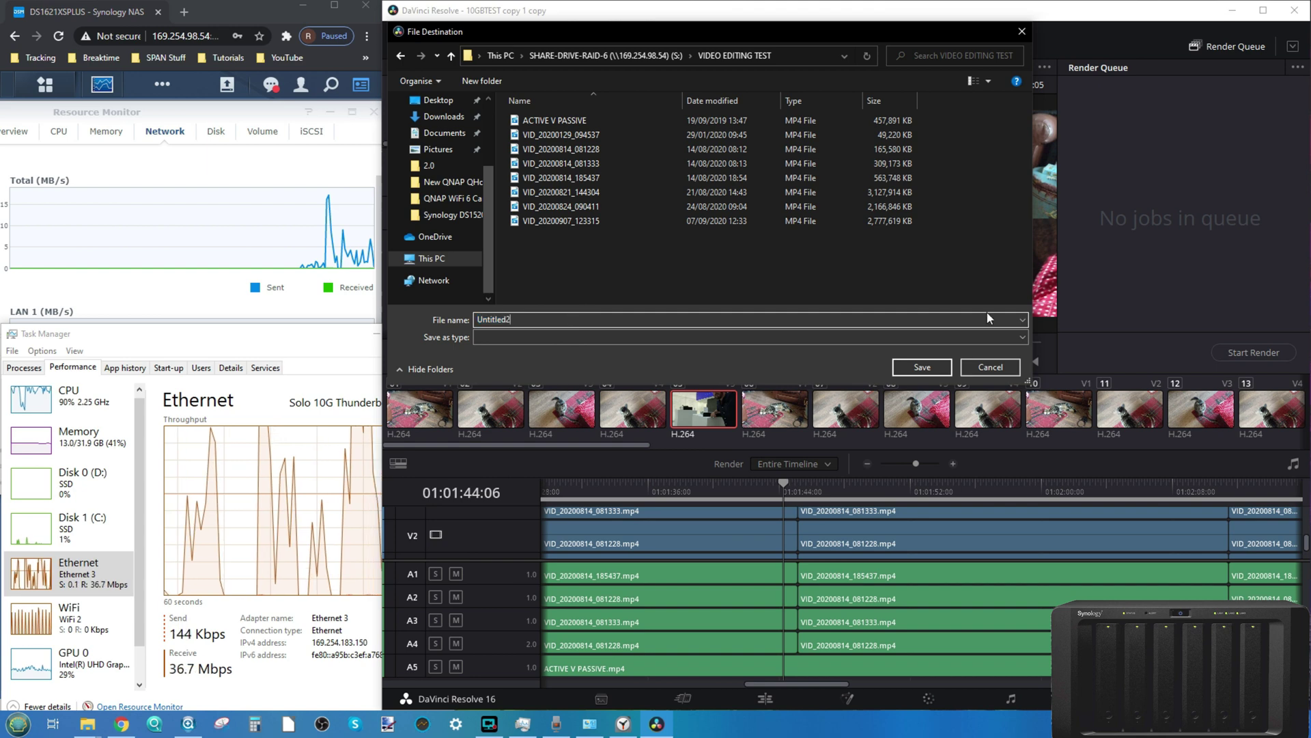
{"action": "left_click", "coordinate": [923, 366]}
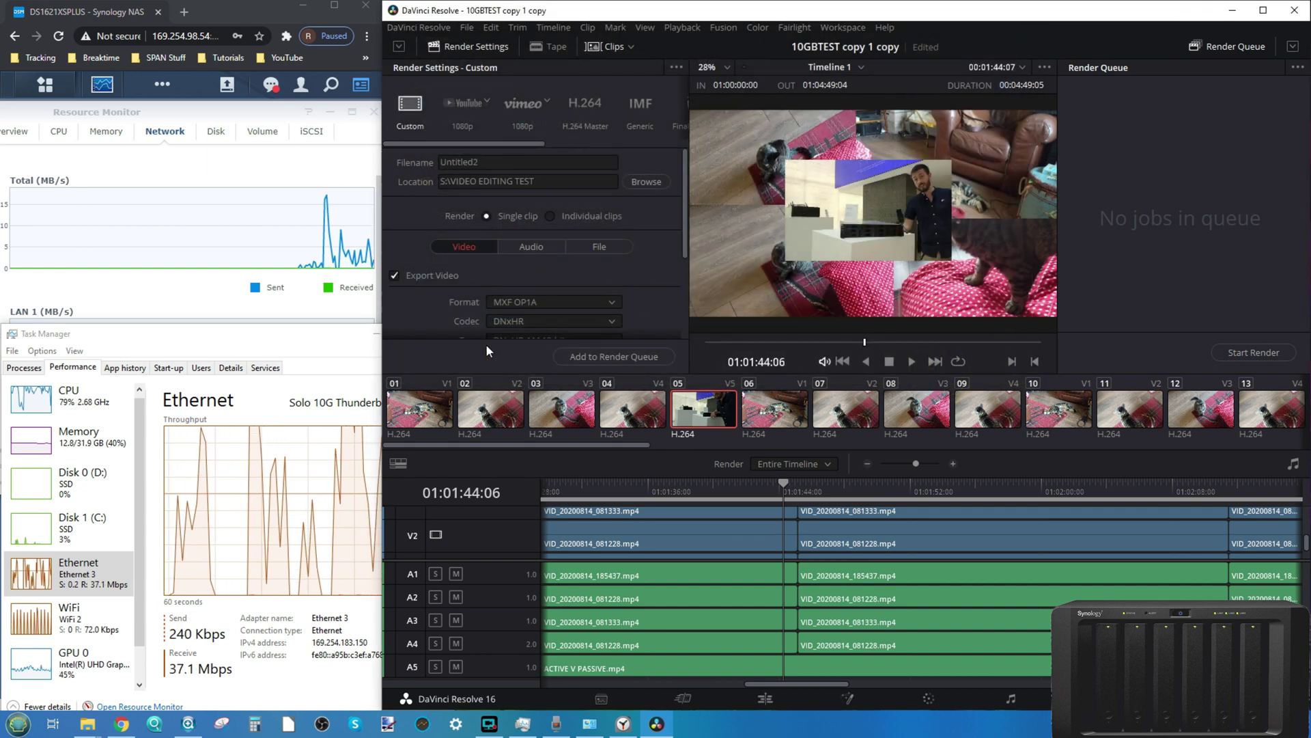
Add Timeline 1 to the render queue and start the render together with the Alarms & Clock stopwatch.
{"action": "scroll", "coordinate": [551, 175], "scroll_direction": "down", "scroll_amount": 5}
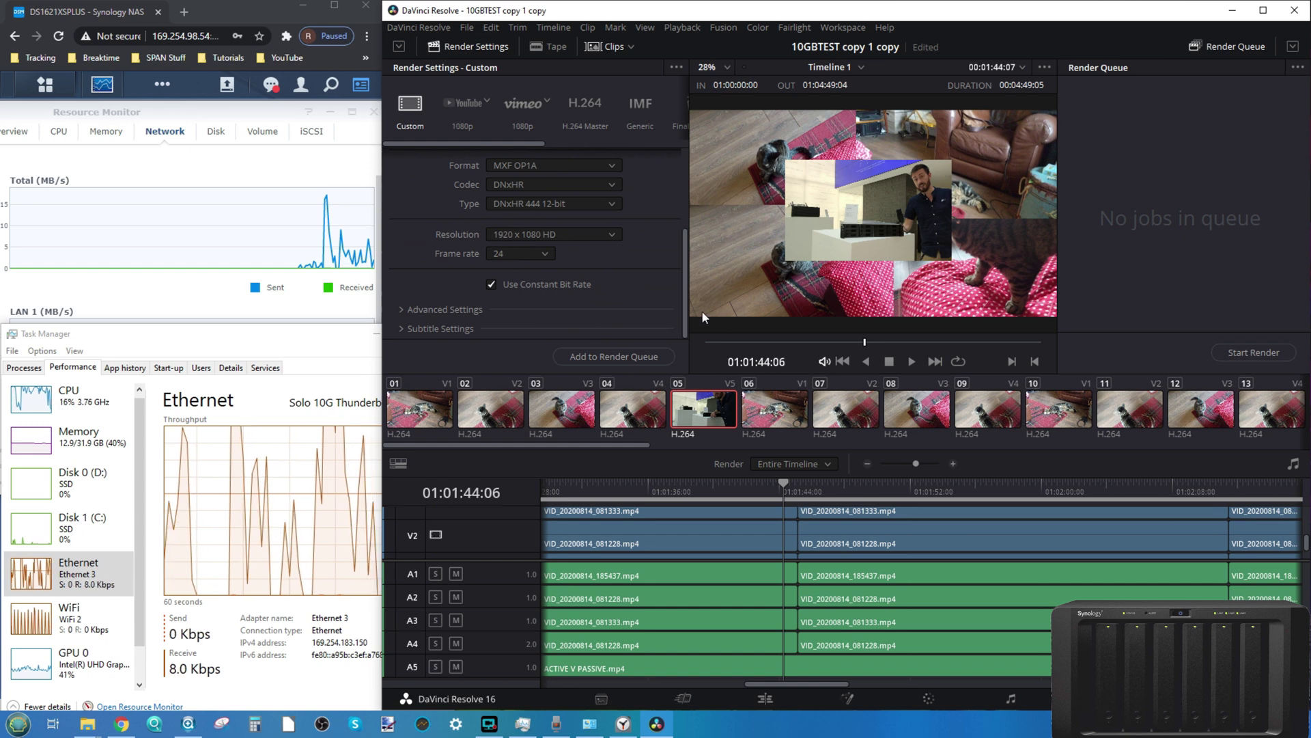
{"action": "left_click", "coordinate": [645, 355]}
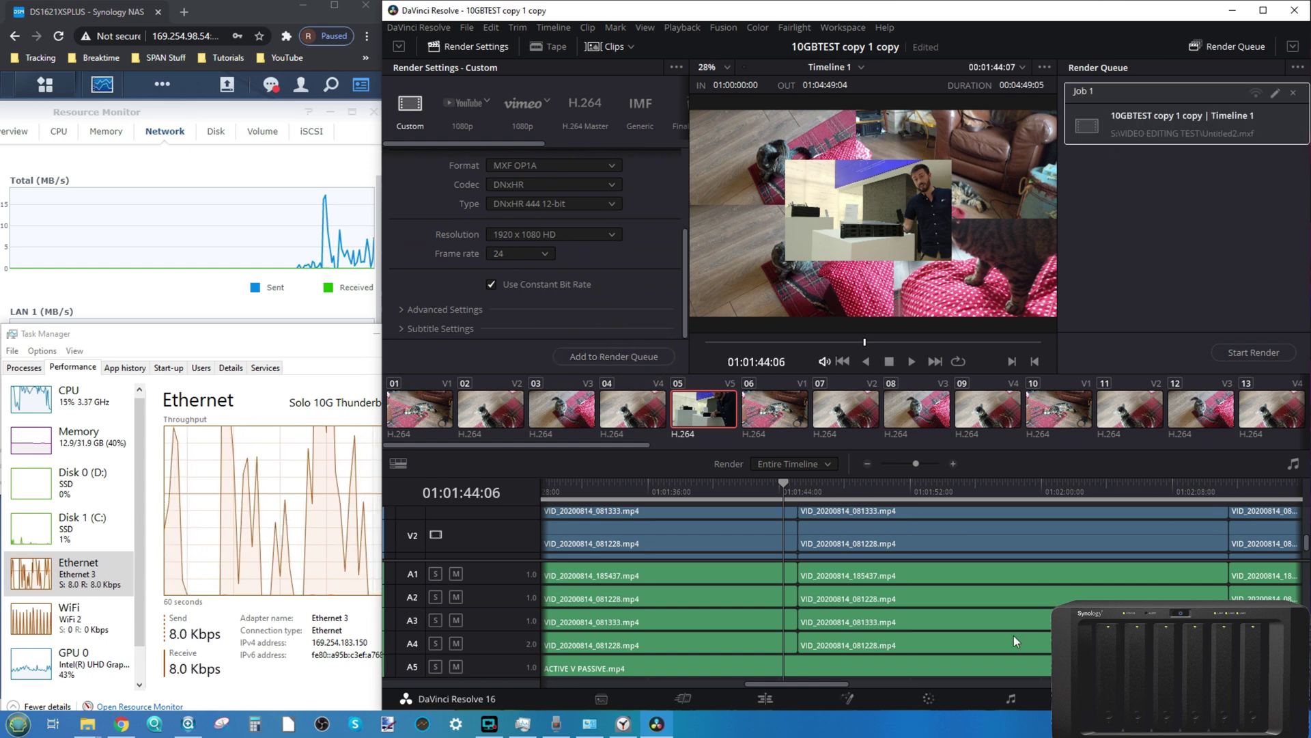
{"action": "left_click", "coordinate": [1247, 353]}
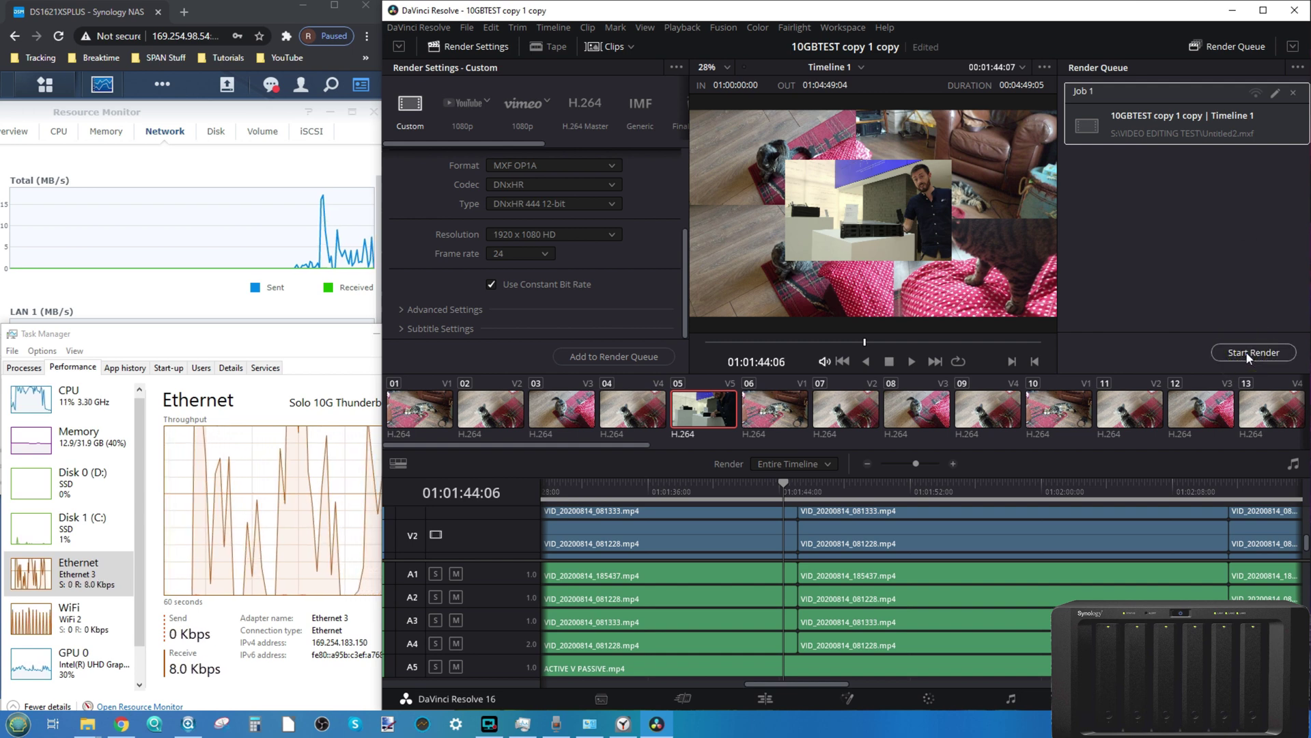
{"action": "left_click", "coordinate": [622, 723]}
{"action": "left_click", "coordinate": [1148, 579]}
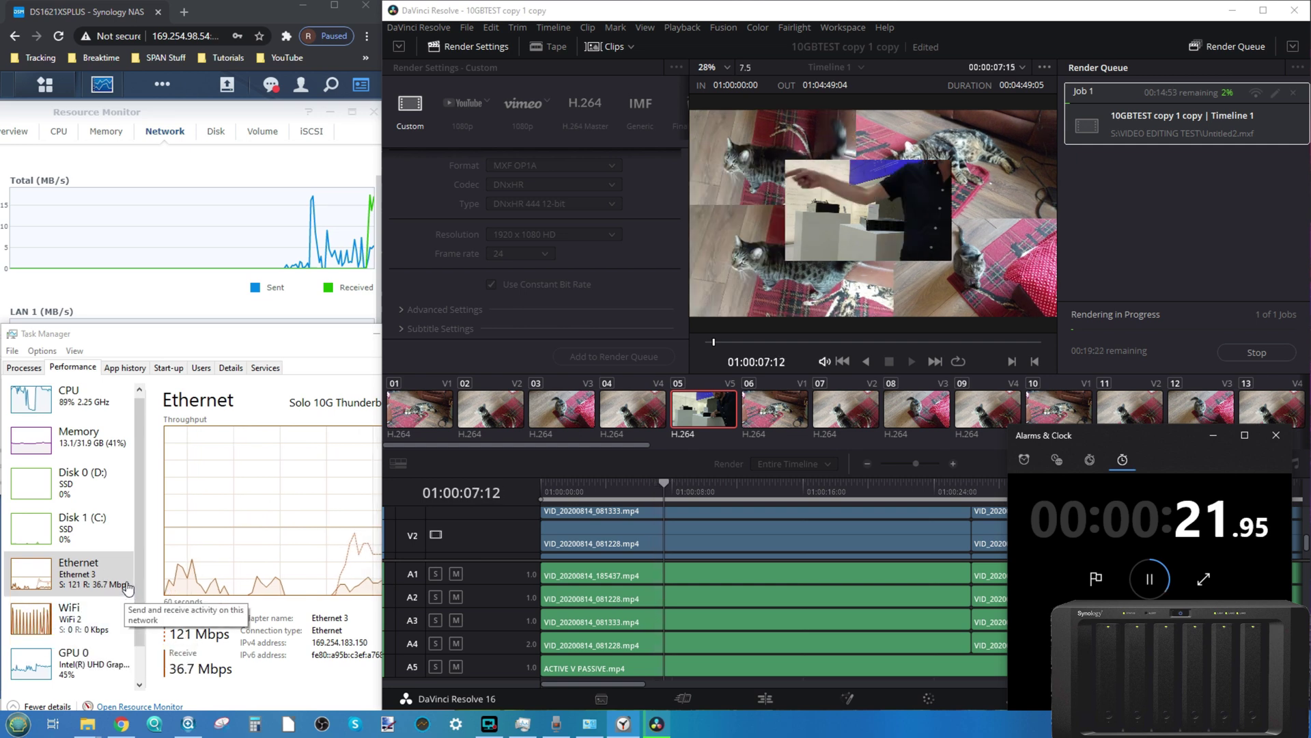
Examine the Ethernet activity in Task Manager and the NAS network graph during the render, and display the Memory performance graph.
{"action": "left_click", "coordinate": [137, 616]}
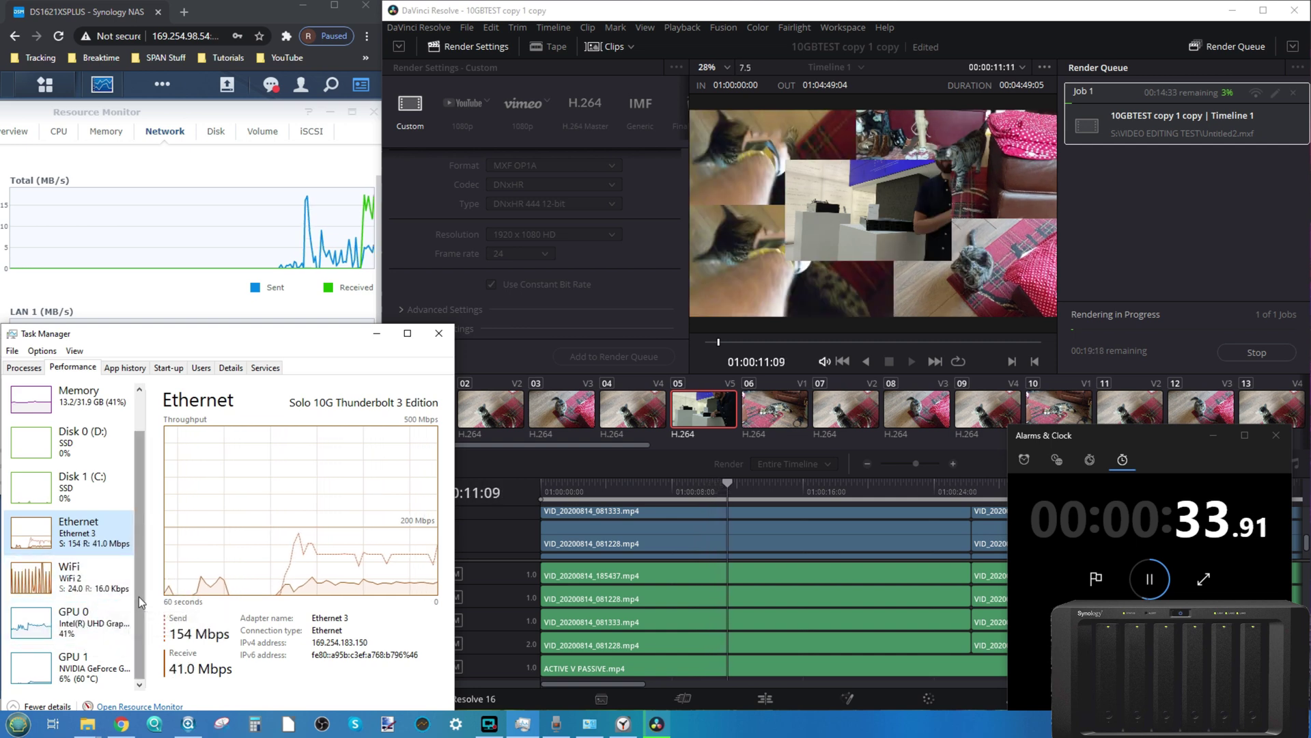
{"action": "left_click_drag", "start_coordinate": [138, 596], "coordinate": [143, 565]}
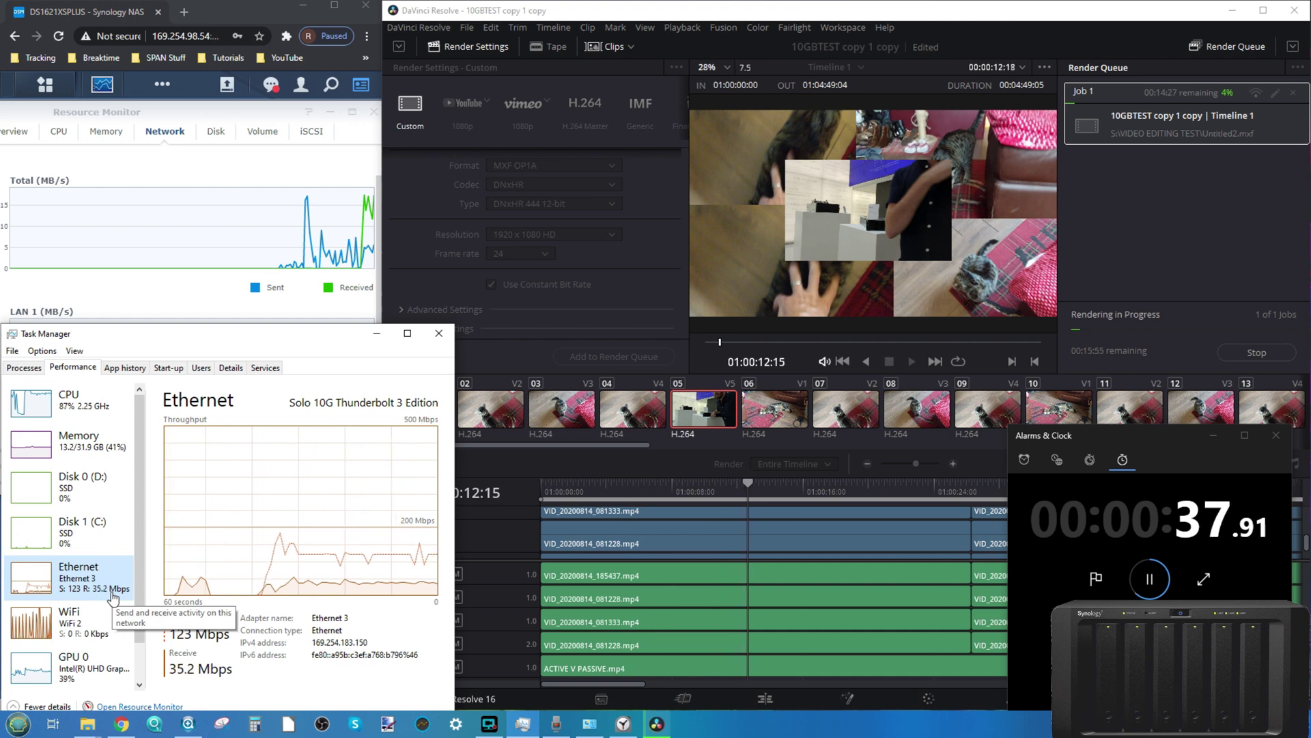
{"action": "mouse_move", "coordinate": [229, 208]}
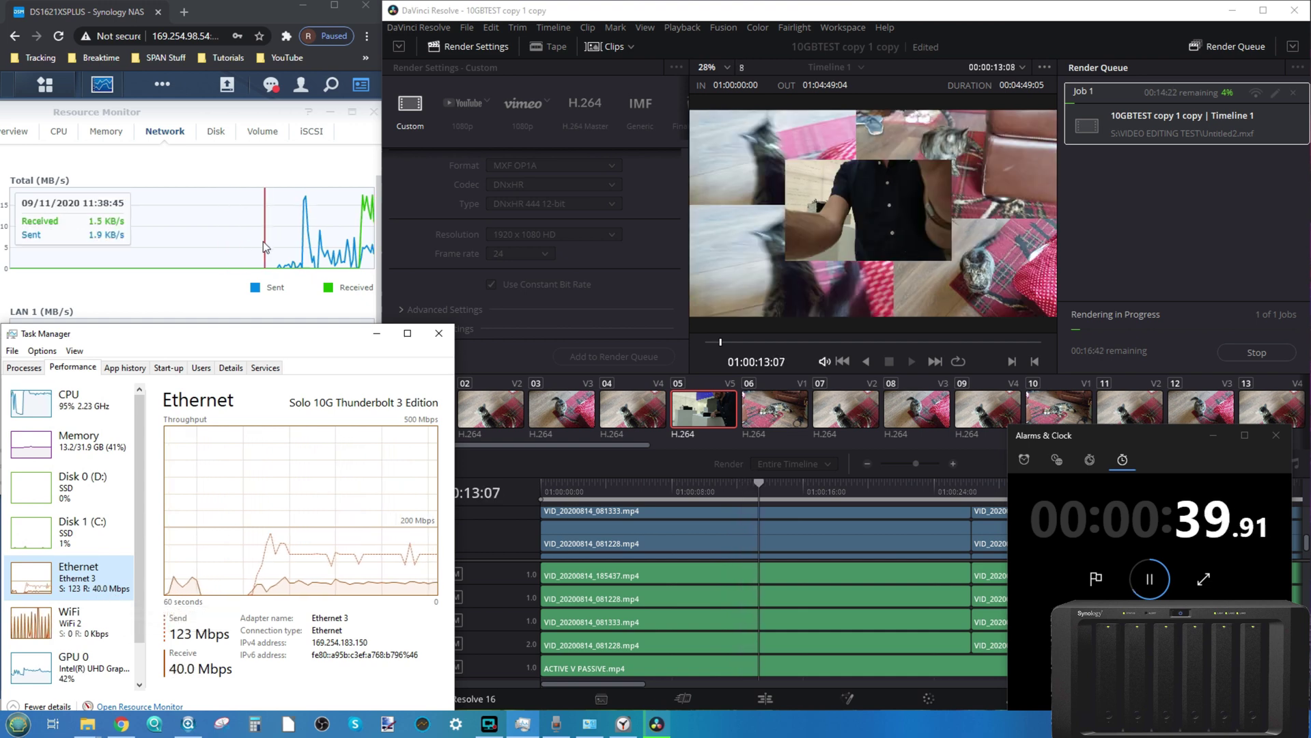
{"action": "mouse_move", "coordinate": [361, 214]}
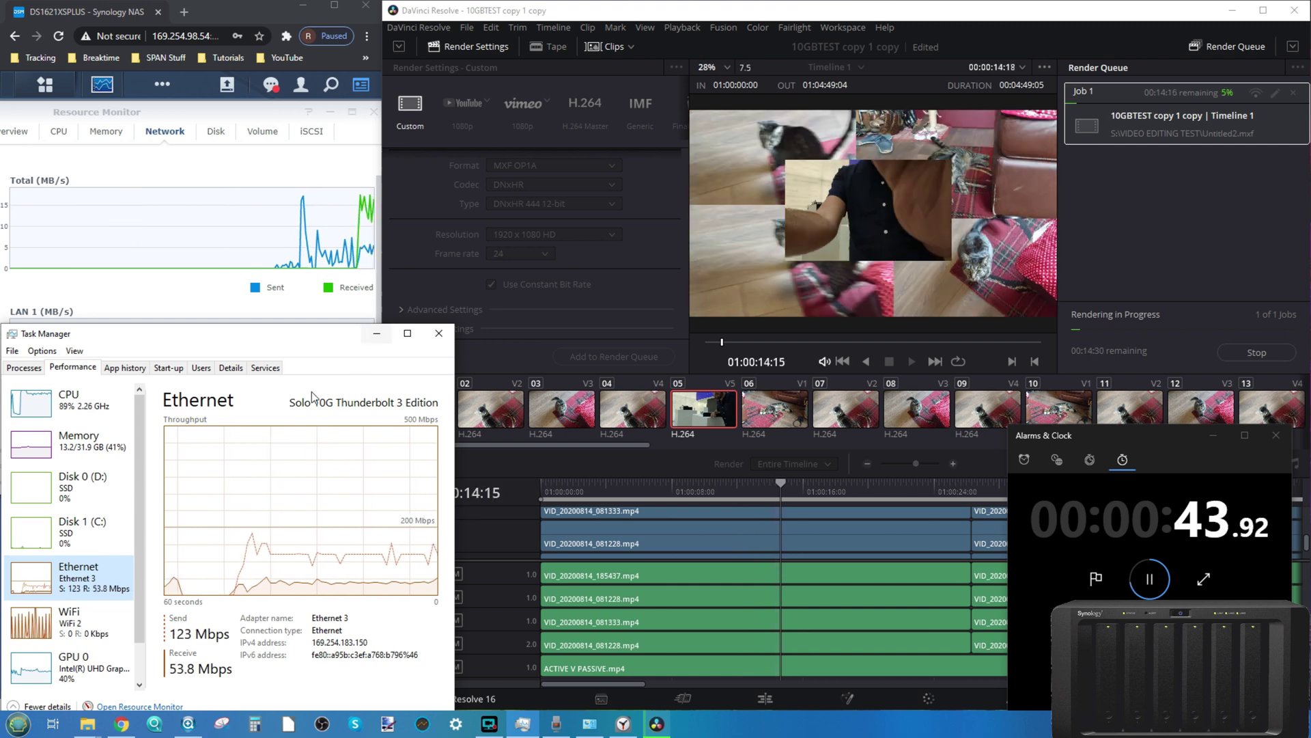
{"action": "left_click", "coordinate": [76, 444]}
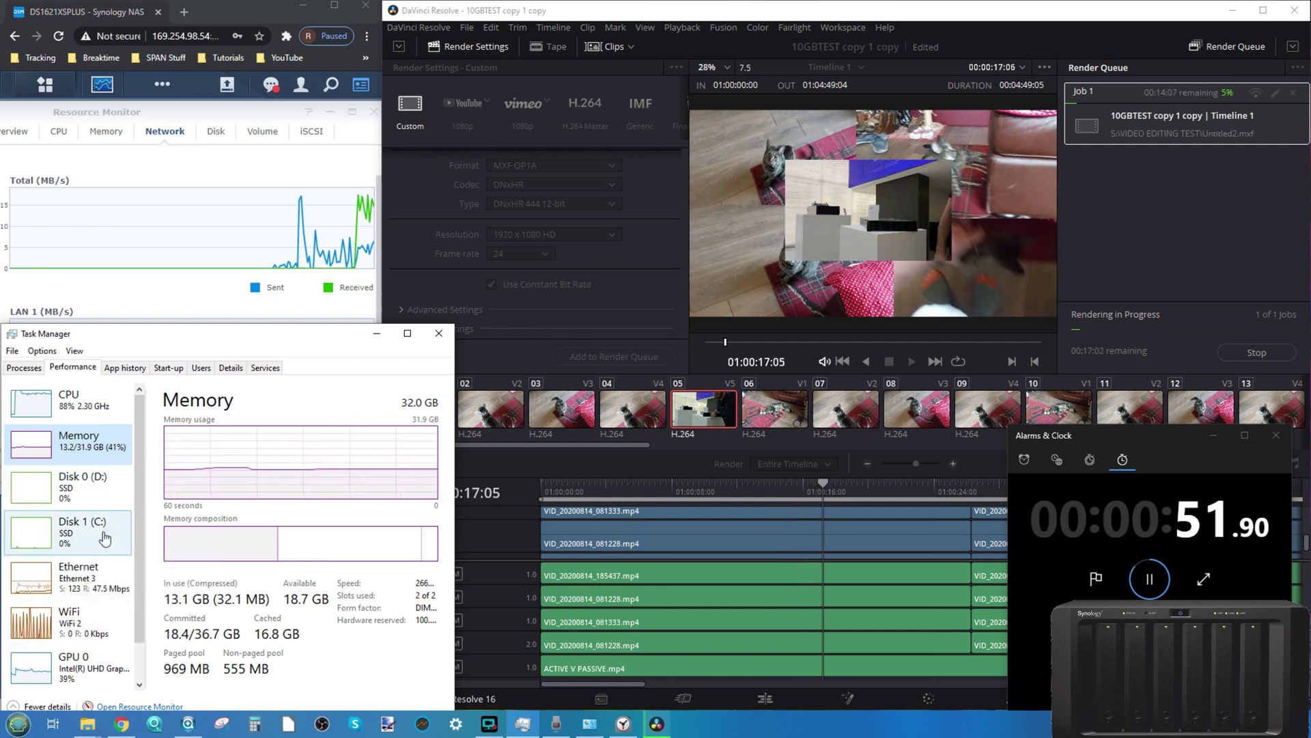
Examine the GPU 0 and Ethernet performance graphs in Task Manager while the render runs, and bring DaVinci Resolve to the front.
{"action": "left_click", "coordinate": [82, 676]}
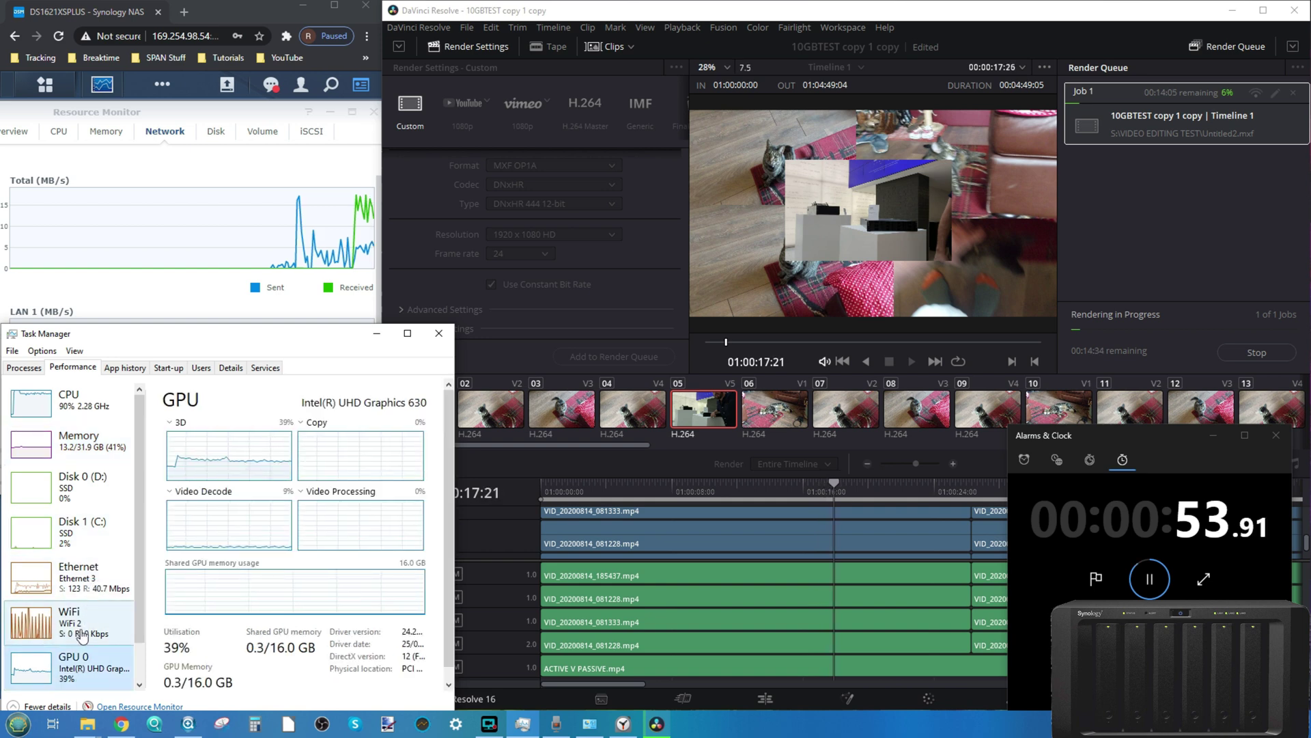
{"action": "left_click", "coordinate": [105, 579]}
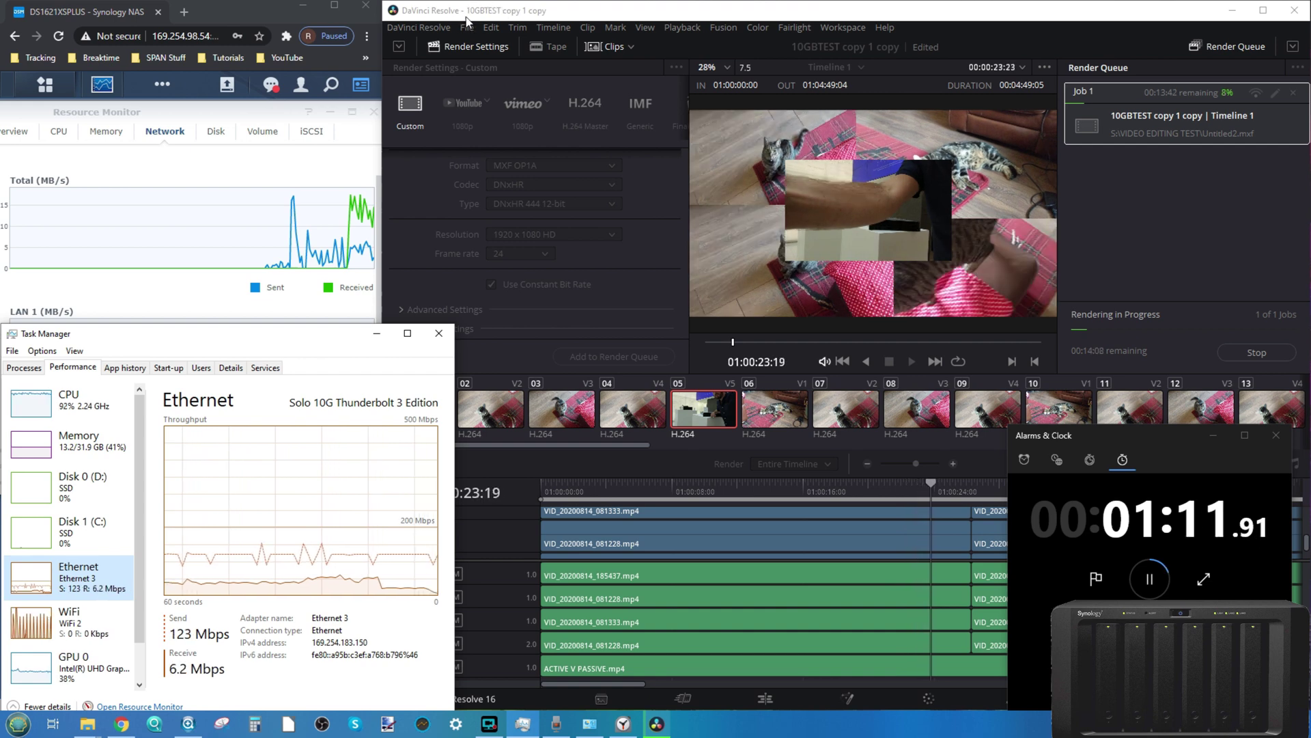
{"action": "mouse_move", "coordinate": [291, 249]}
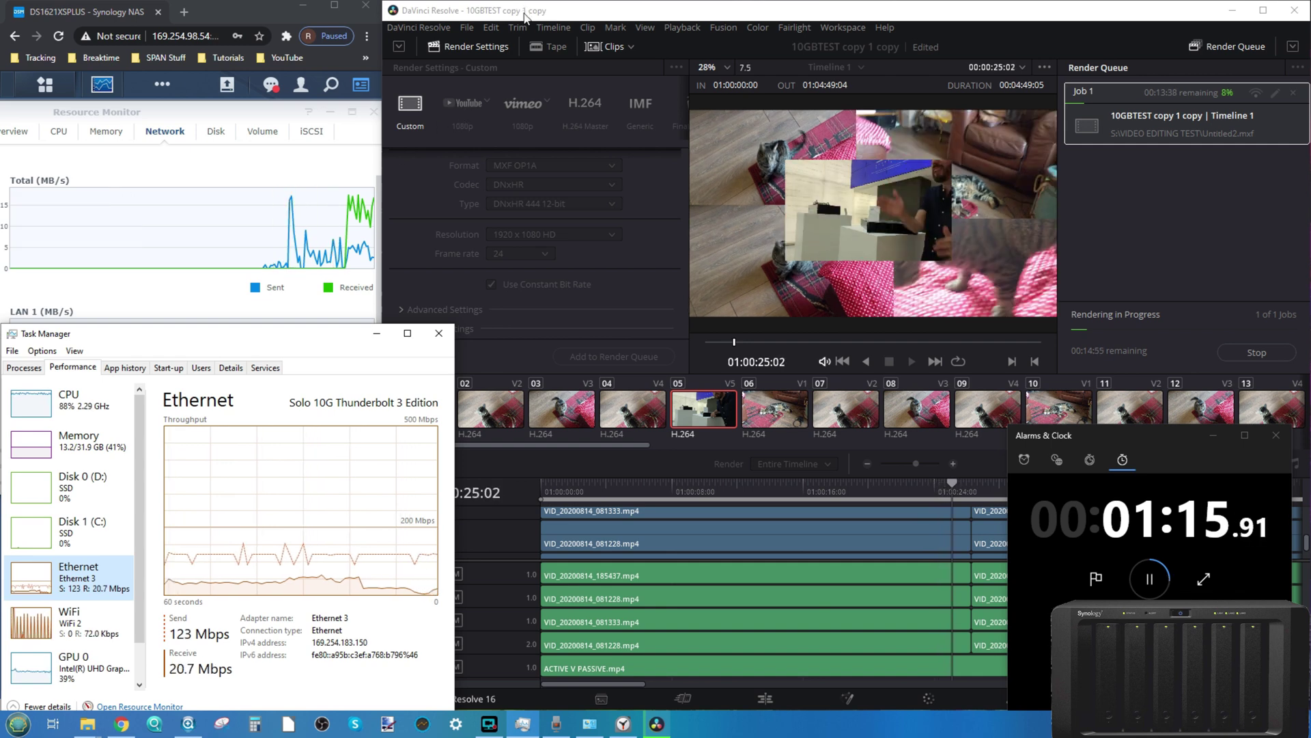
{"action": "mouse_move", "coordinate": [354, 217]}
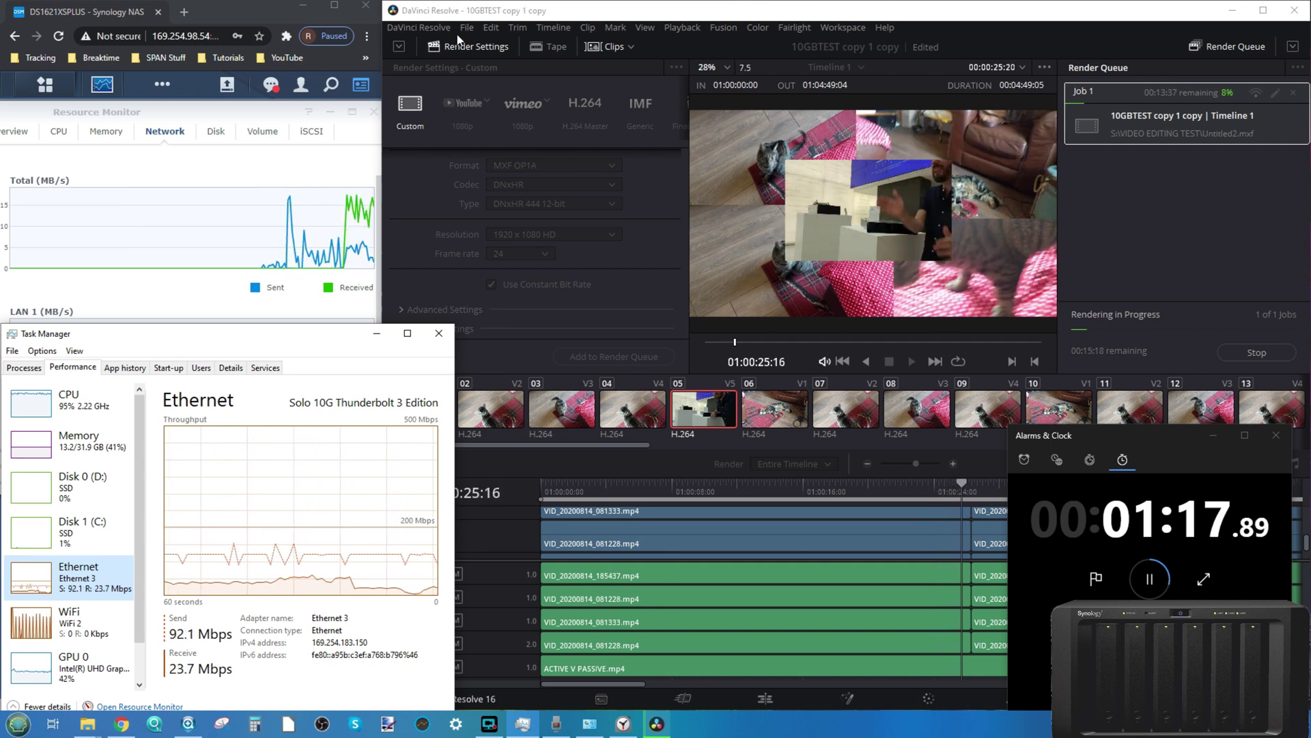
{"action": "left_click", "coordinate": [515, 15]}
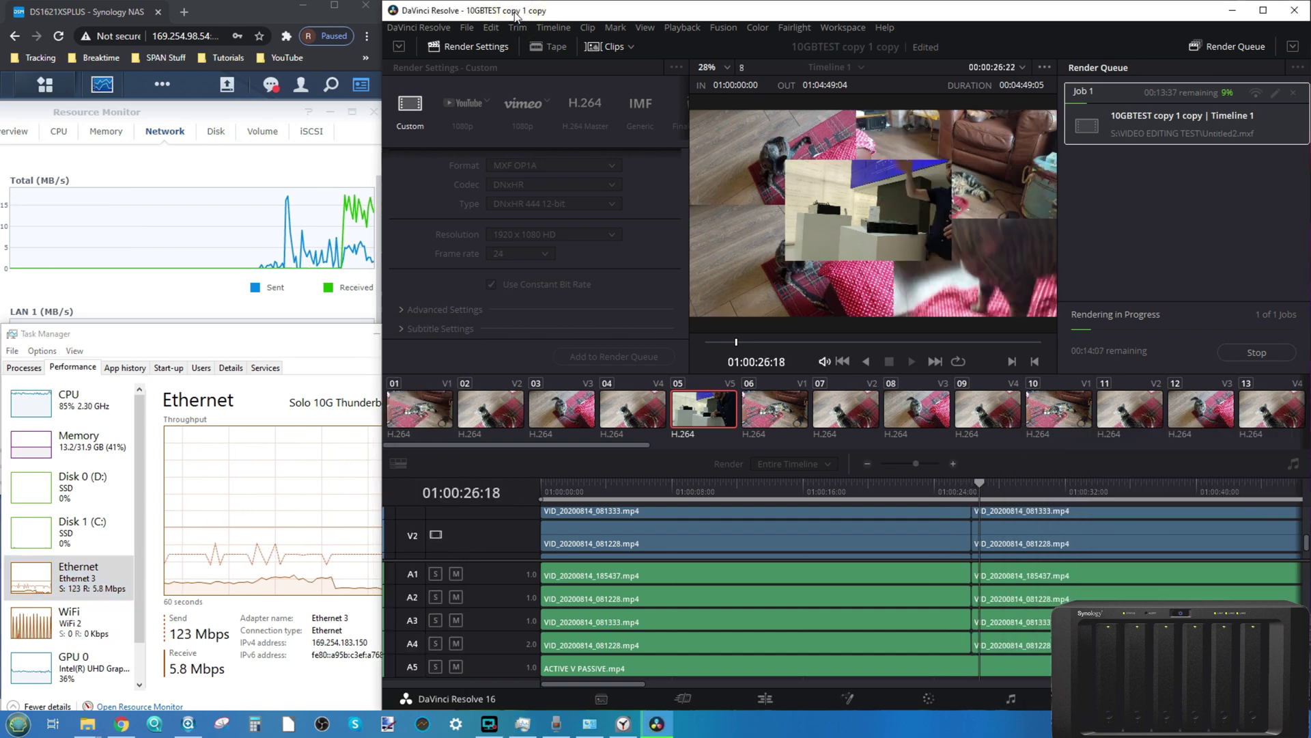
Bring the Alarms & Clock stopwatch back into view and pause it once the Timeline 1 render completes.
{"action": "key", "text": "alt+Tab"}
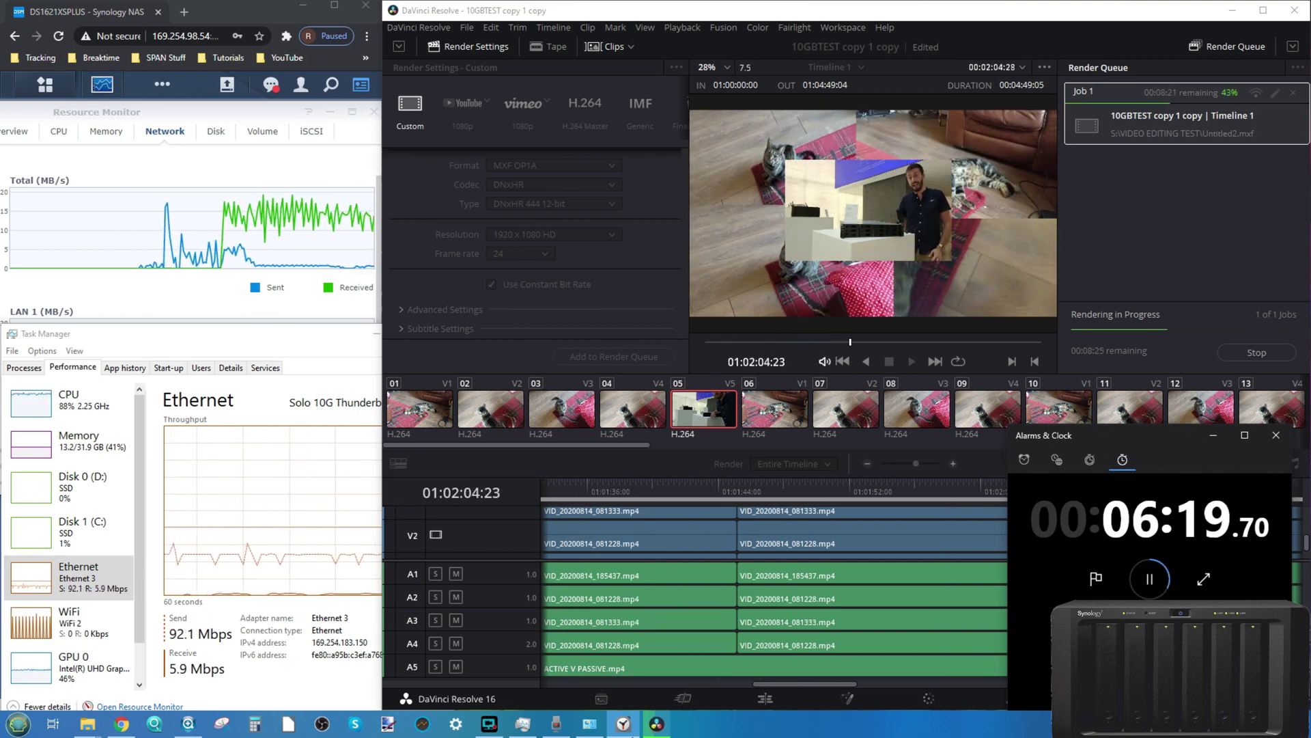
{"action": "scroll", "coordinate": [69, 546], "scroll_direction": "down", "scroll_amount": 1}
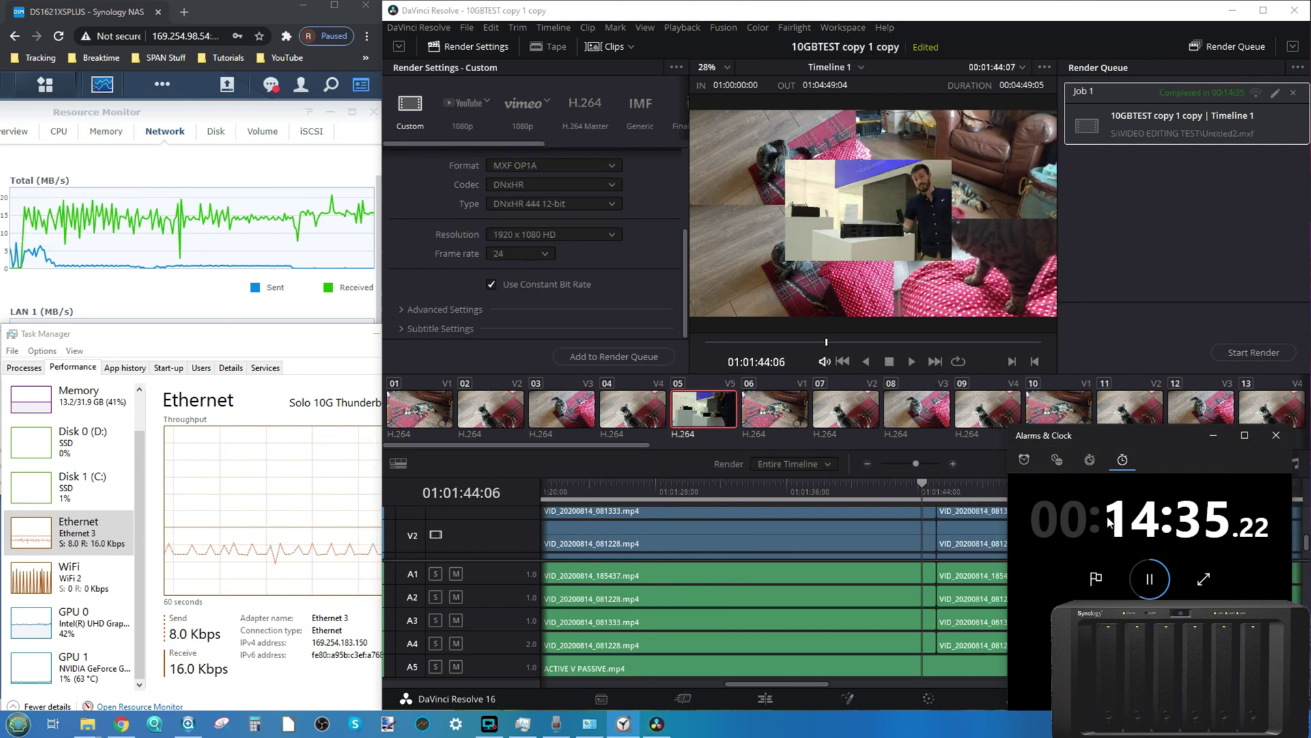
{"action": "left_click", "coordinate": [1154, 574]}
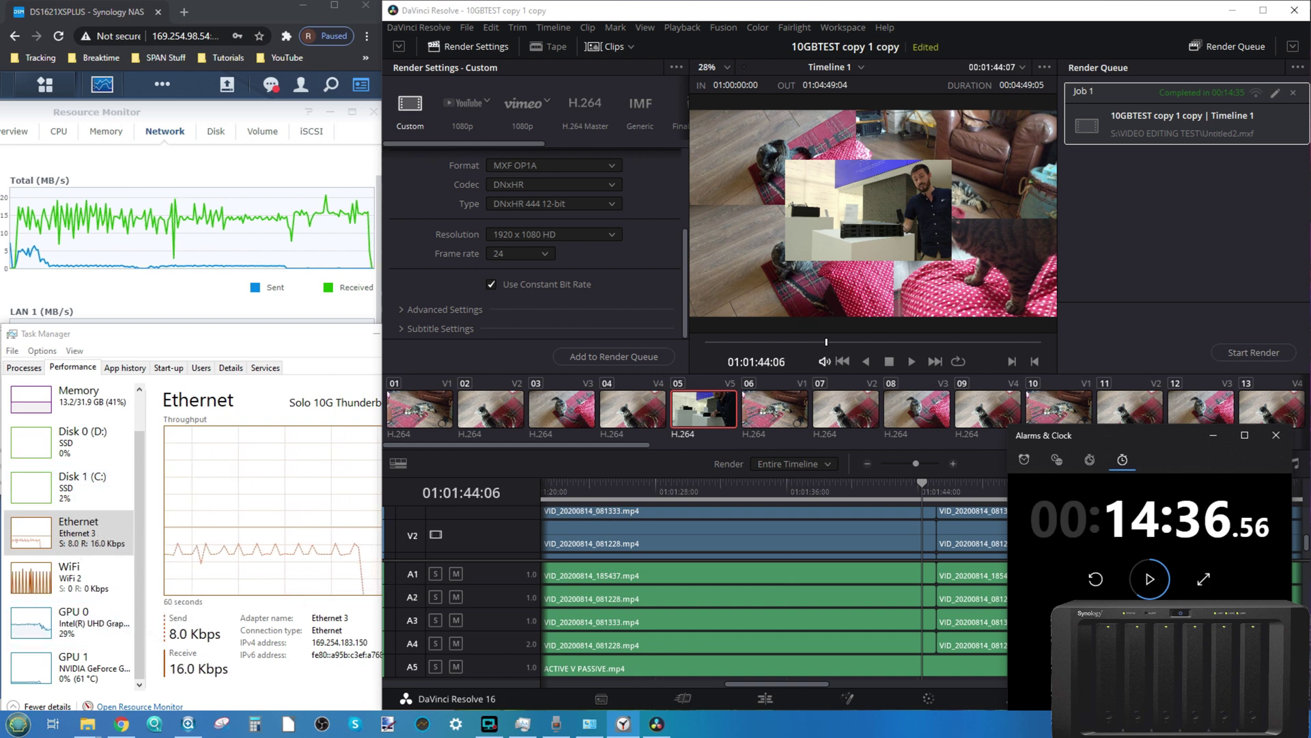
Save the 10GBTEST copy 1 copy project and close DaVinci Resolve.
{"action": "left_click", "coordinate": [1194, 208]}
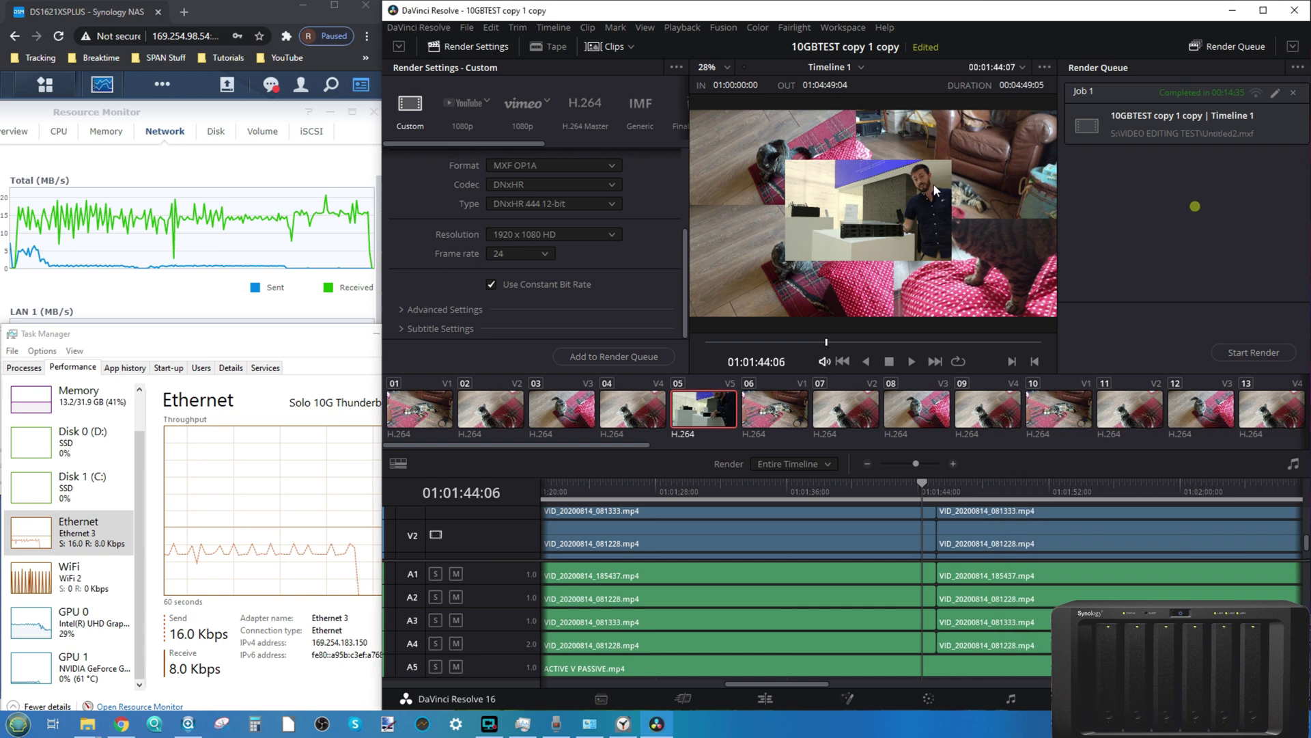
{"action": "left_click", "coordinate": [466, 28]}
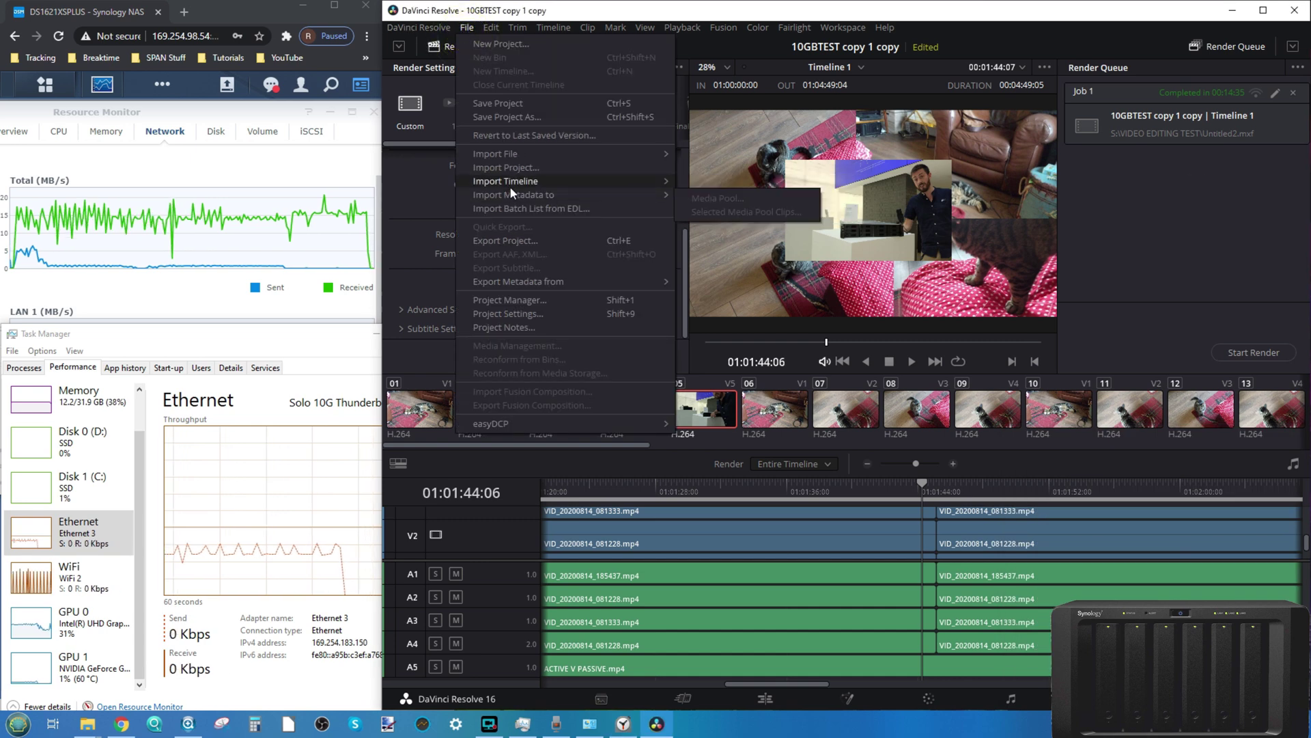
{"action": "left_click", "coordinate": [512, 104]}
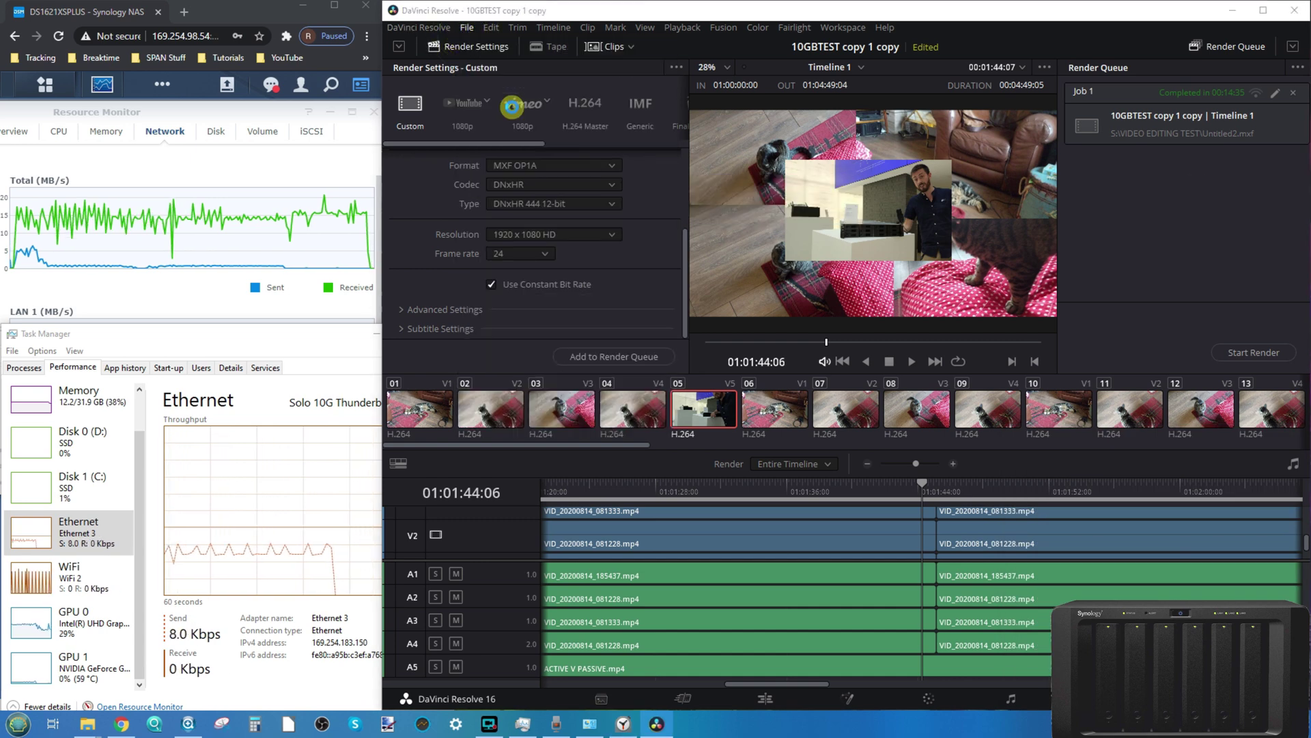
{"action": "left_click", "coordinate": [1293, 15]}
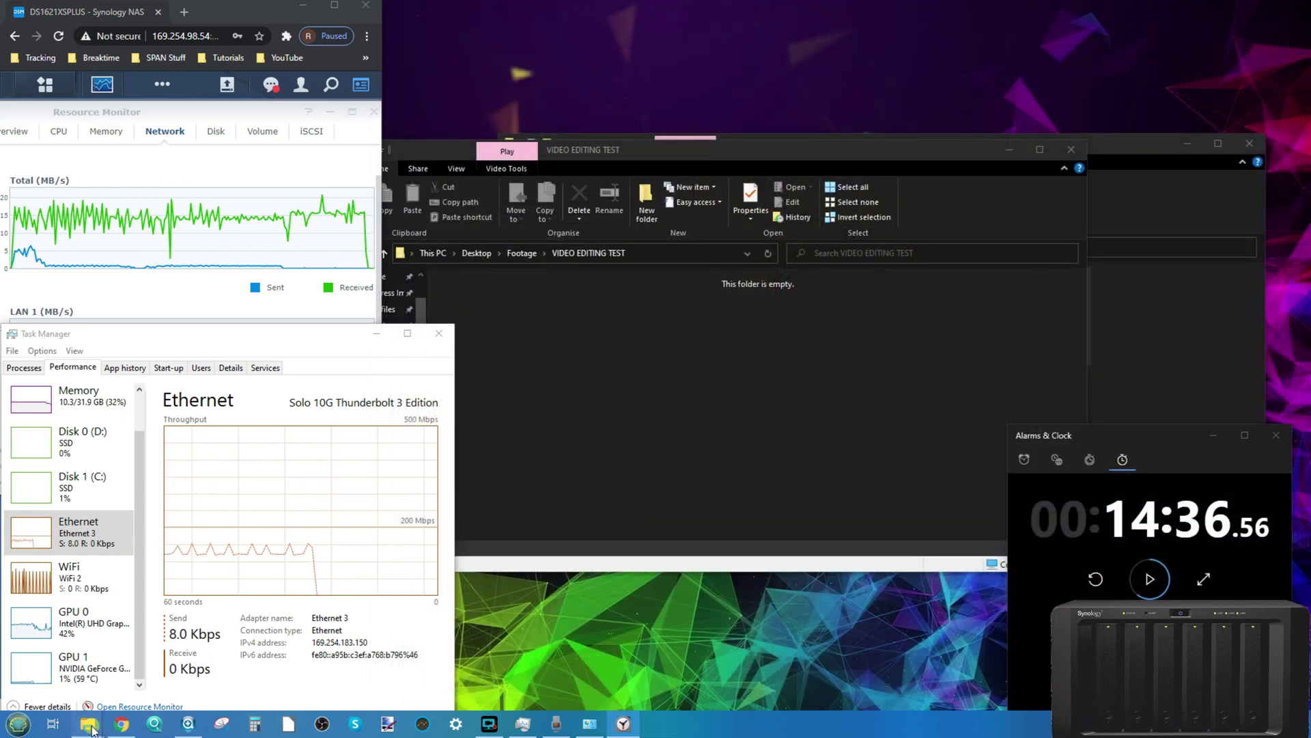
In File Explorer, open the VIDEO EDITING TEST folder on the NAS network drive SHARE-DRIVE-RAID-6 (S:).
{"action": "left_click", "coordinate": [91, 725]}
{"action": "mouse_move", "coordinate": [375, 649]}
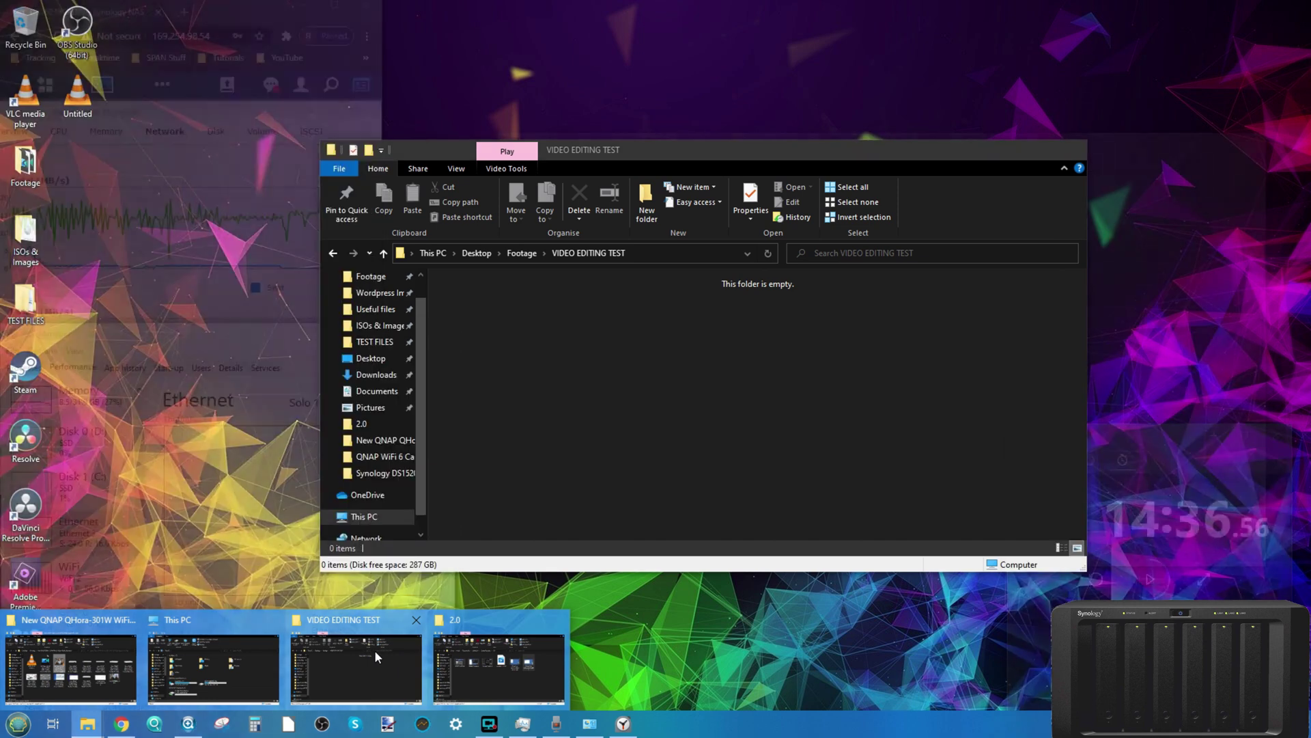
{"action": "left_click", "coordinate": [374, 649]}
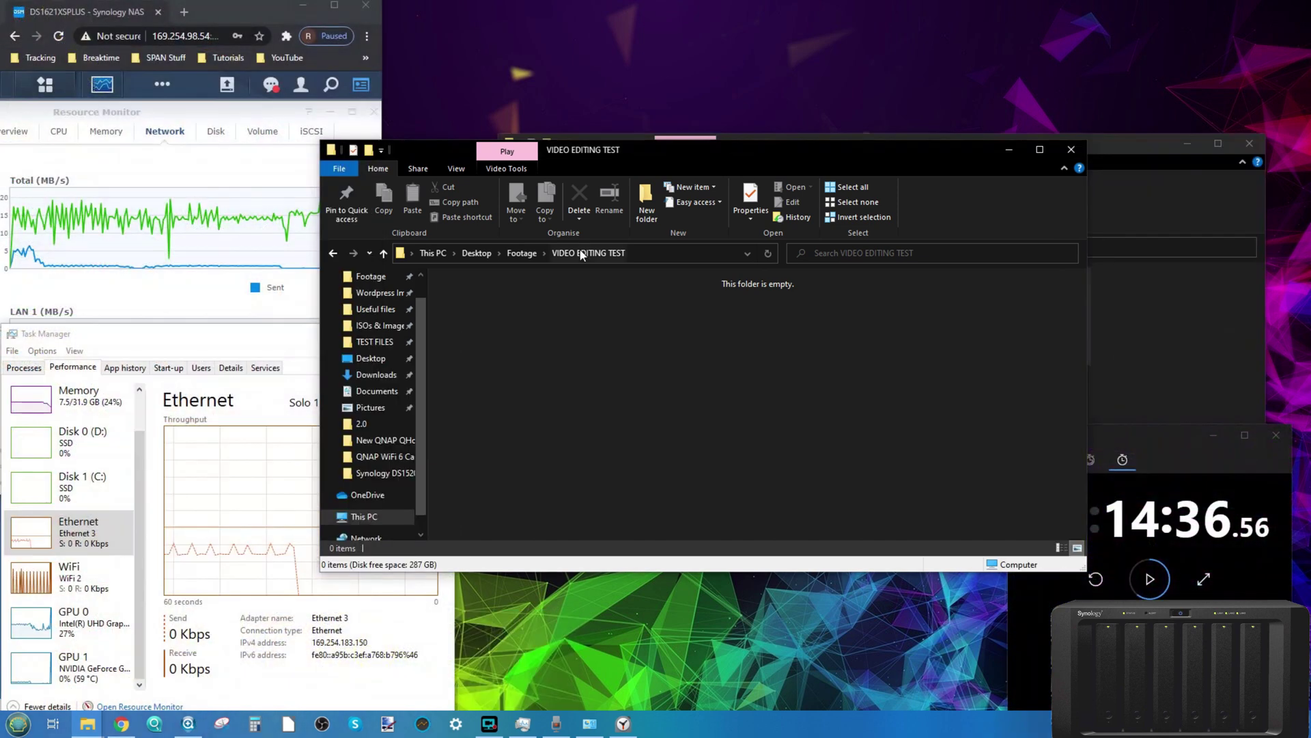
{"action": "scroll", "coordinate": [372, 454], "scroll_direction": "down", "scroll_amount": 1}
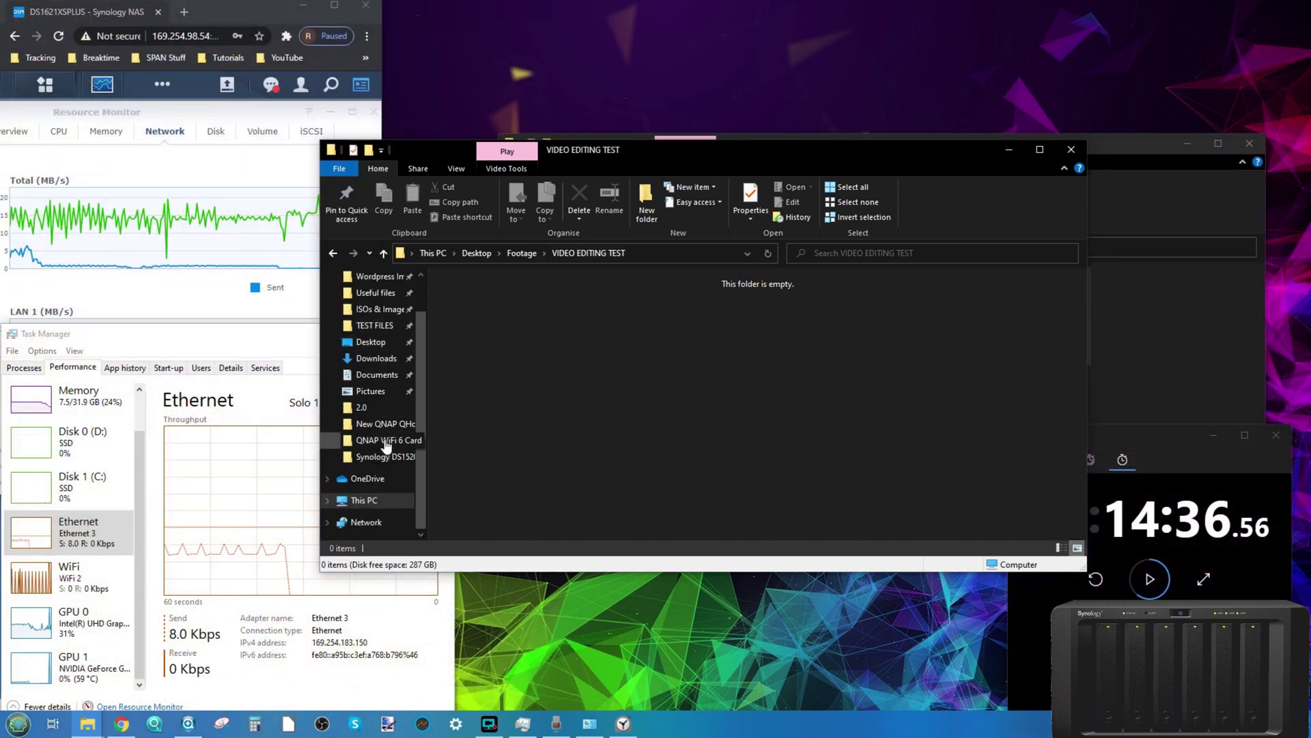
{"action": "left_click", "coordinate": [352, 504]}
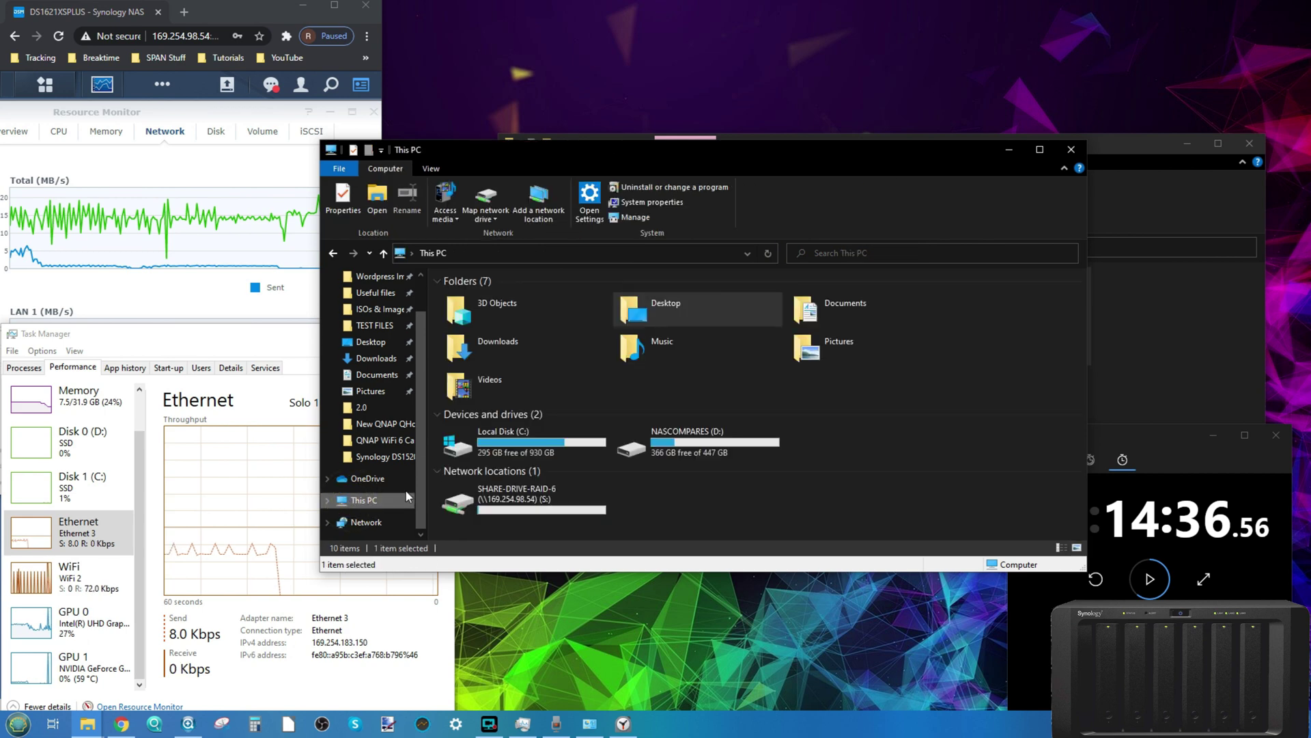
{"action": "double_click", "coordinate": [525, 489]}
{"action": "double_click", "coordinate": [513, 339]}
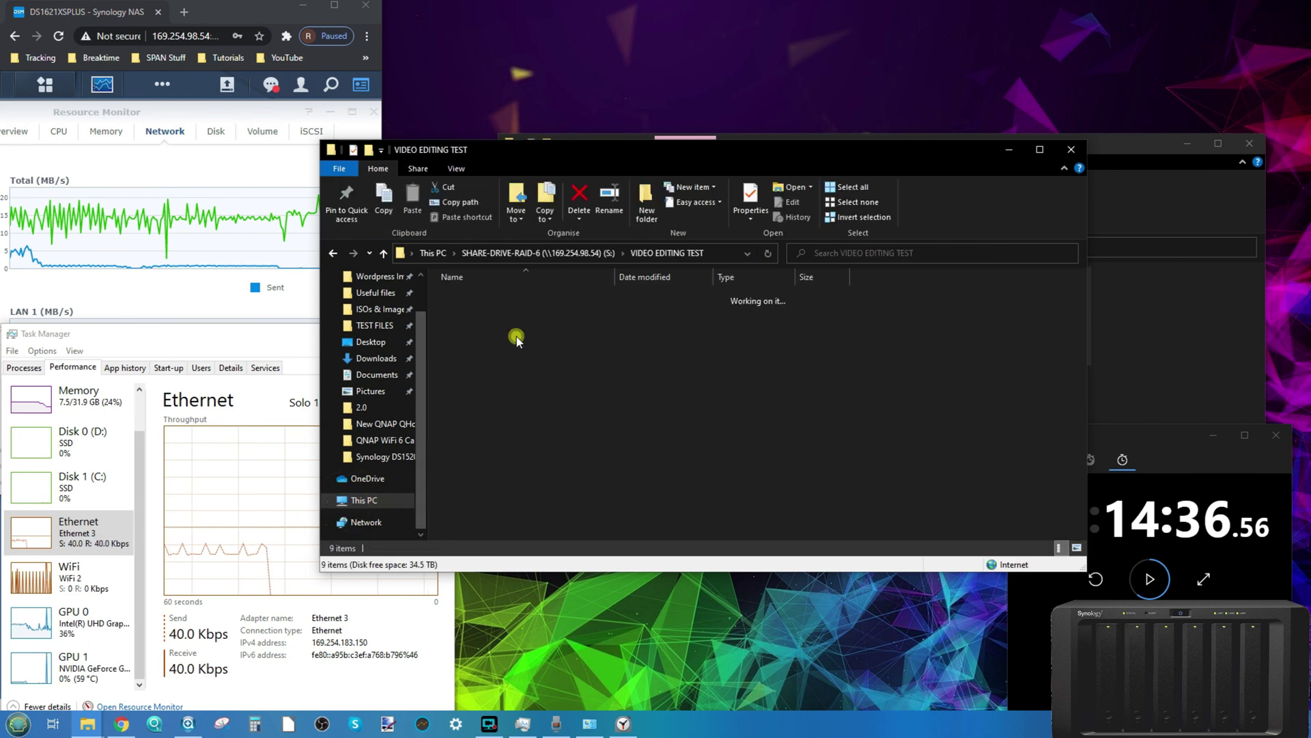
Open the properties of the desktop render Untitled and the NAS render Untitled2, and place both dialogs side by side.
{"action": "left_click", "coordinate": [300, 9]}
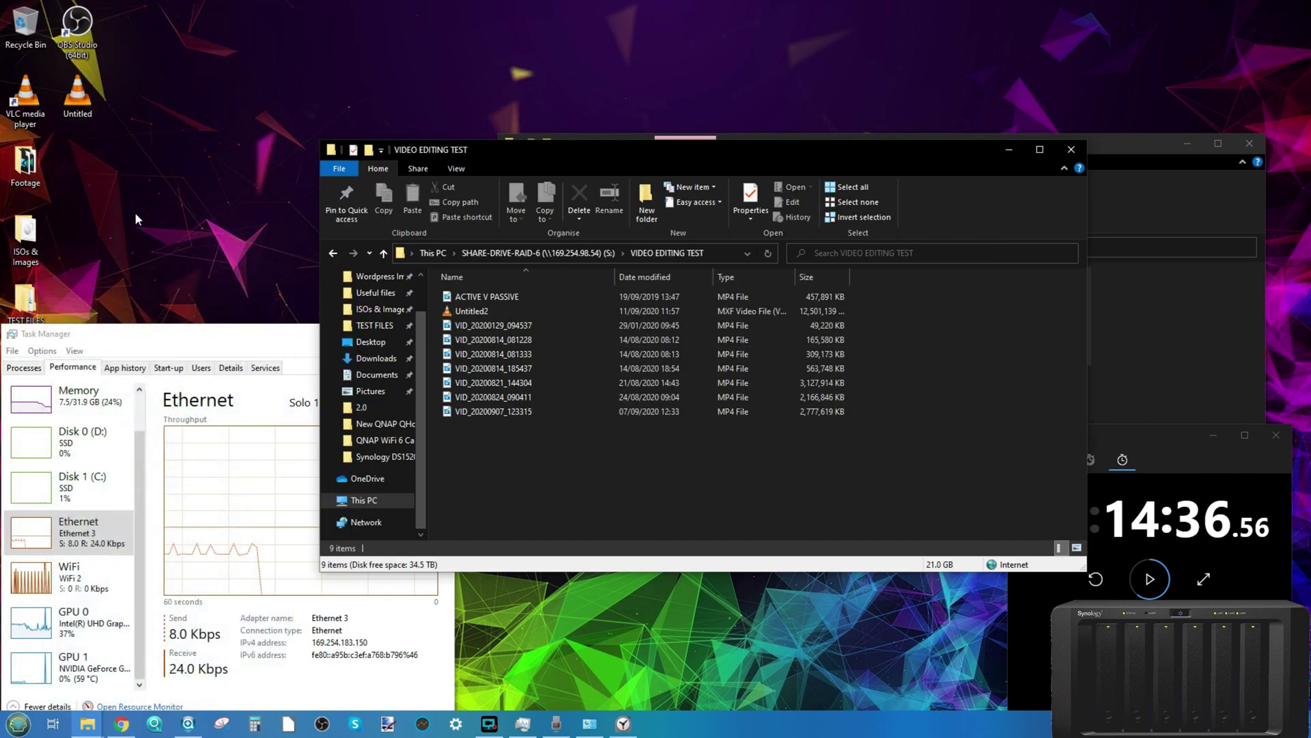
{"action": "left_click", "coordinate": [95, 86]}
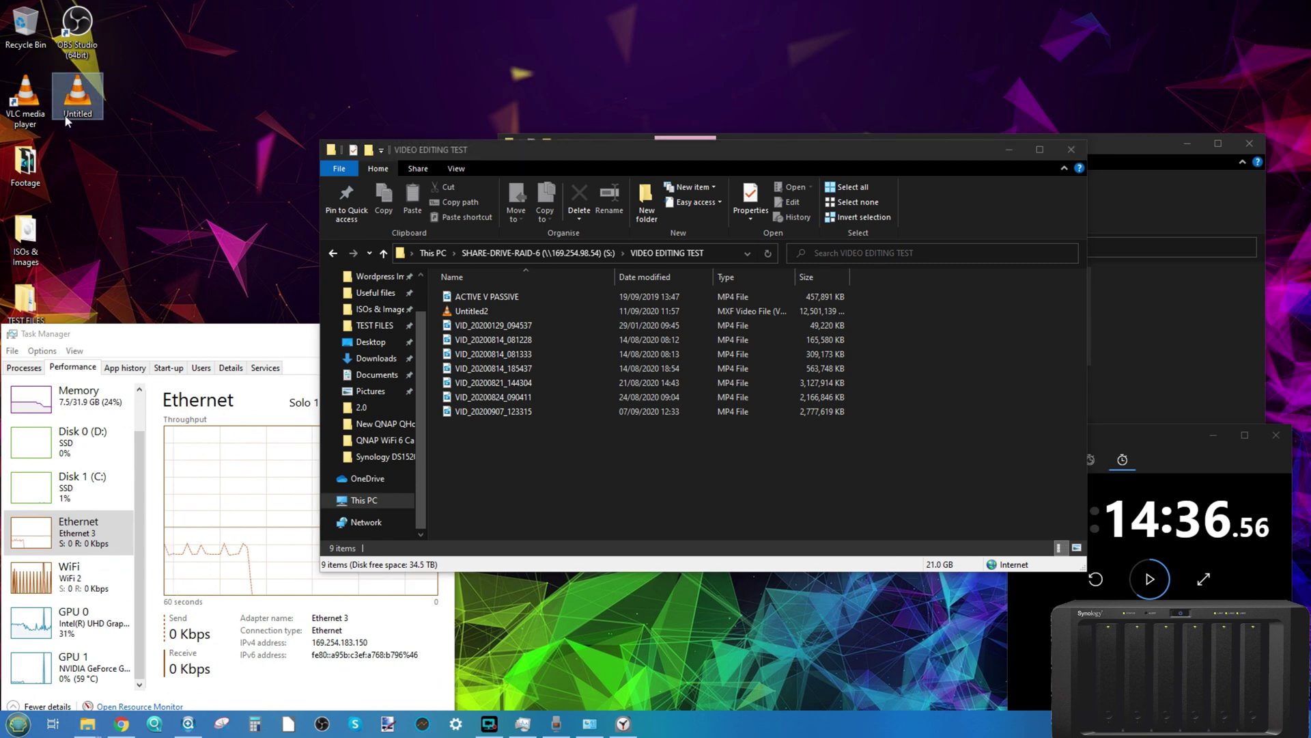
{"action": "right_click", "coordinate": [93, 96]}
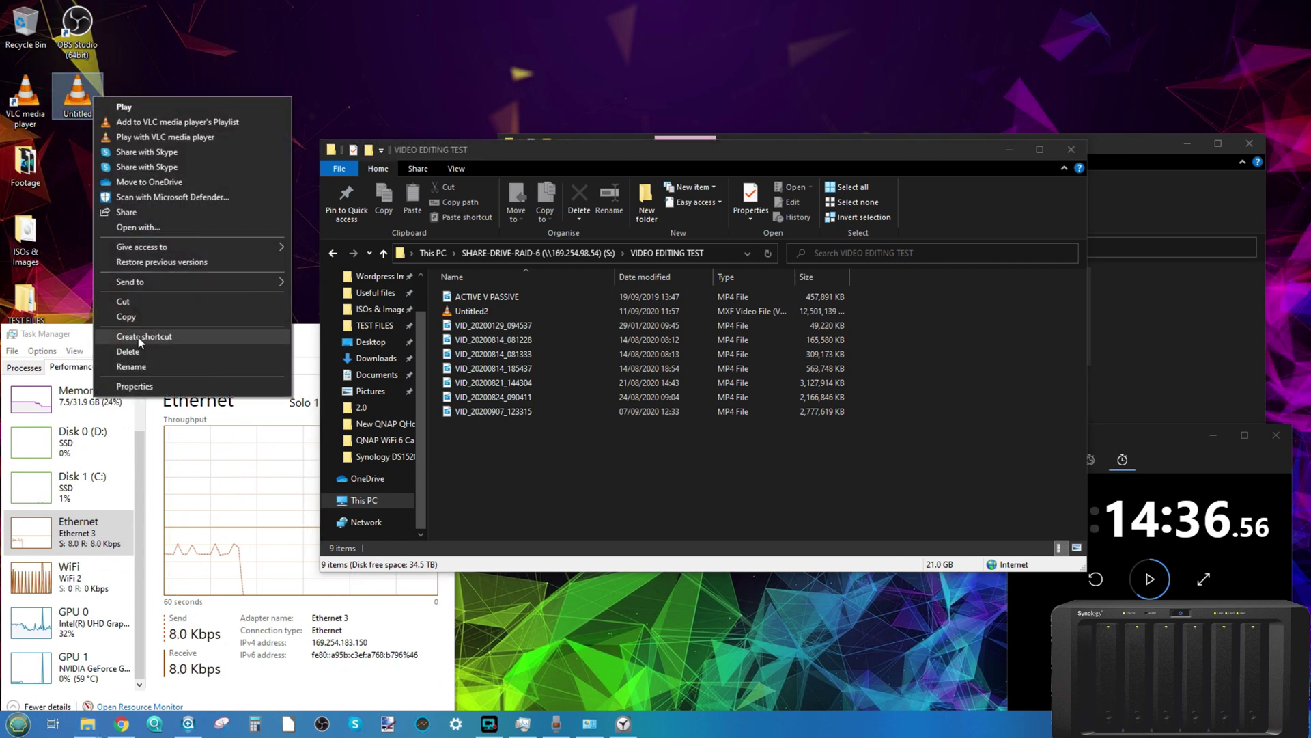
{"action": "left_click", "coordinate": [143, 387]}
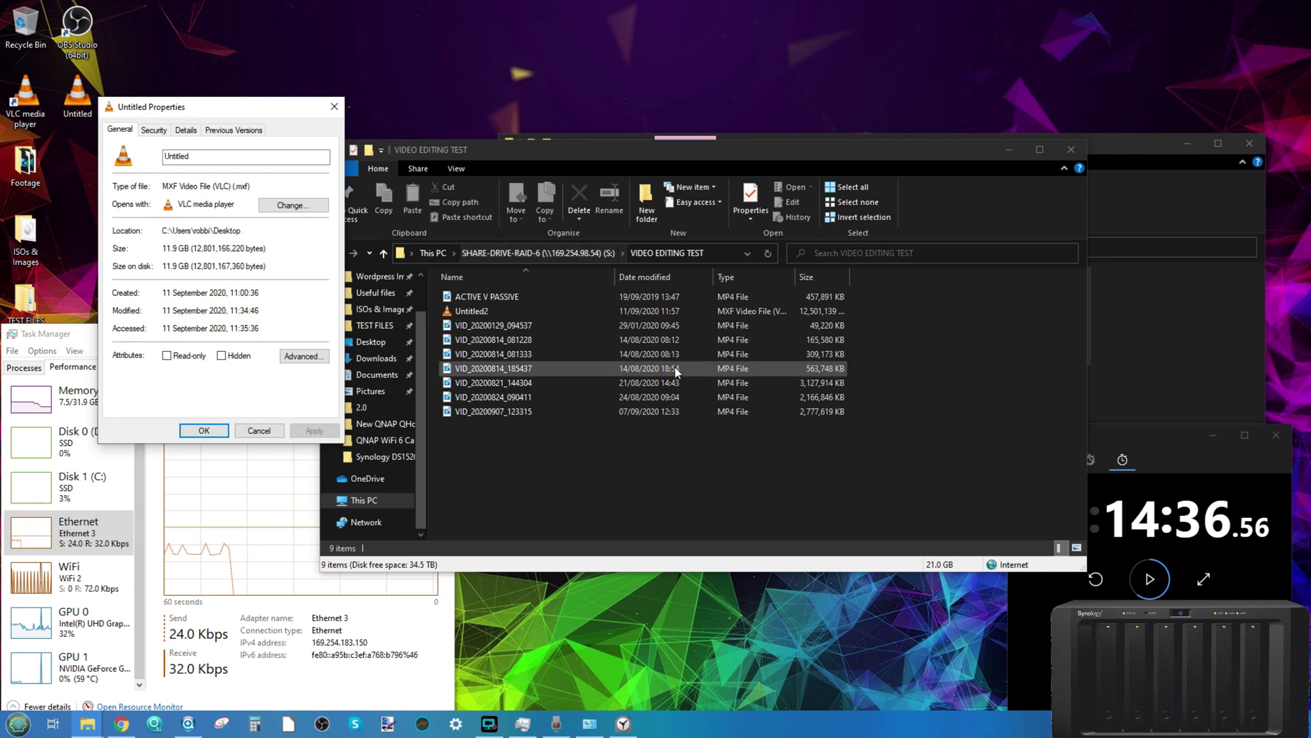
{"action": "right_click", "coordinate": [486, 314]}
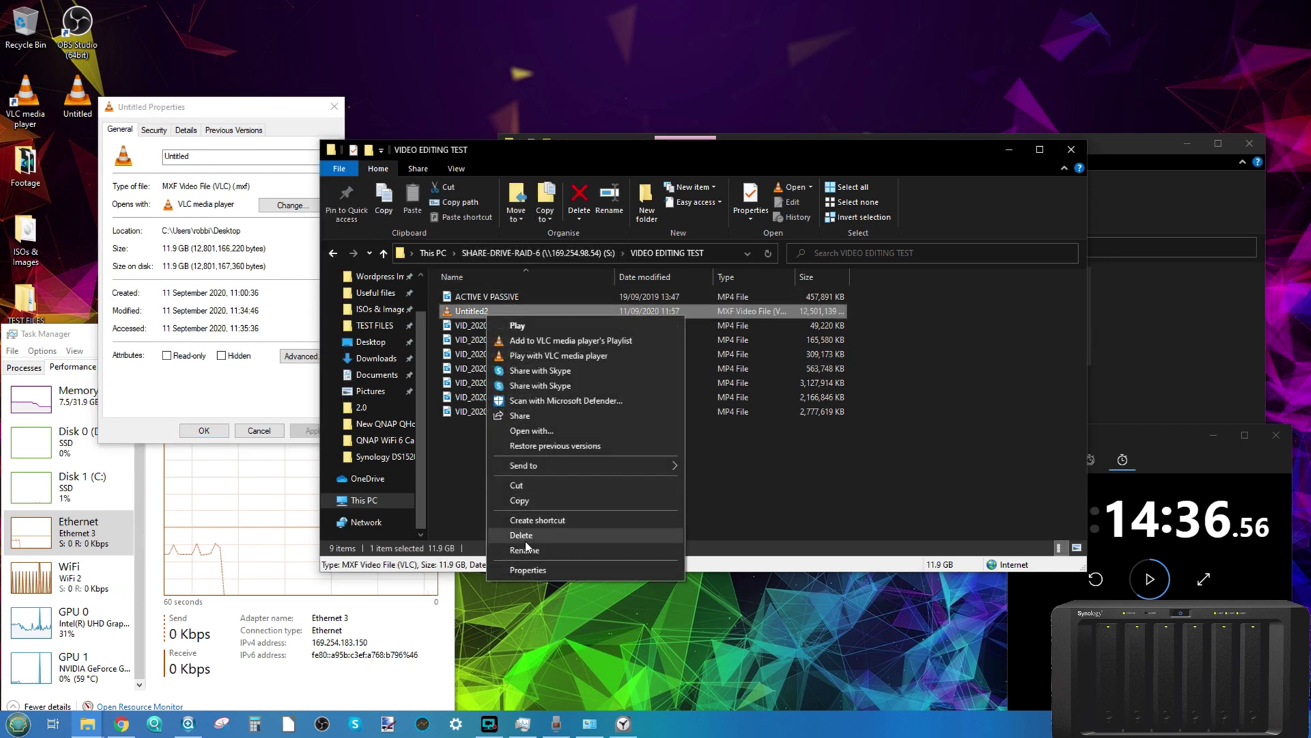
{"action": "left_click", "coordinate": [530, 571]}
{"action": "left_click_drag", "start_coordinate": [239, 108], "coordinate": [371, 323]}
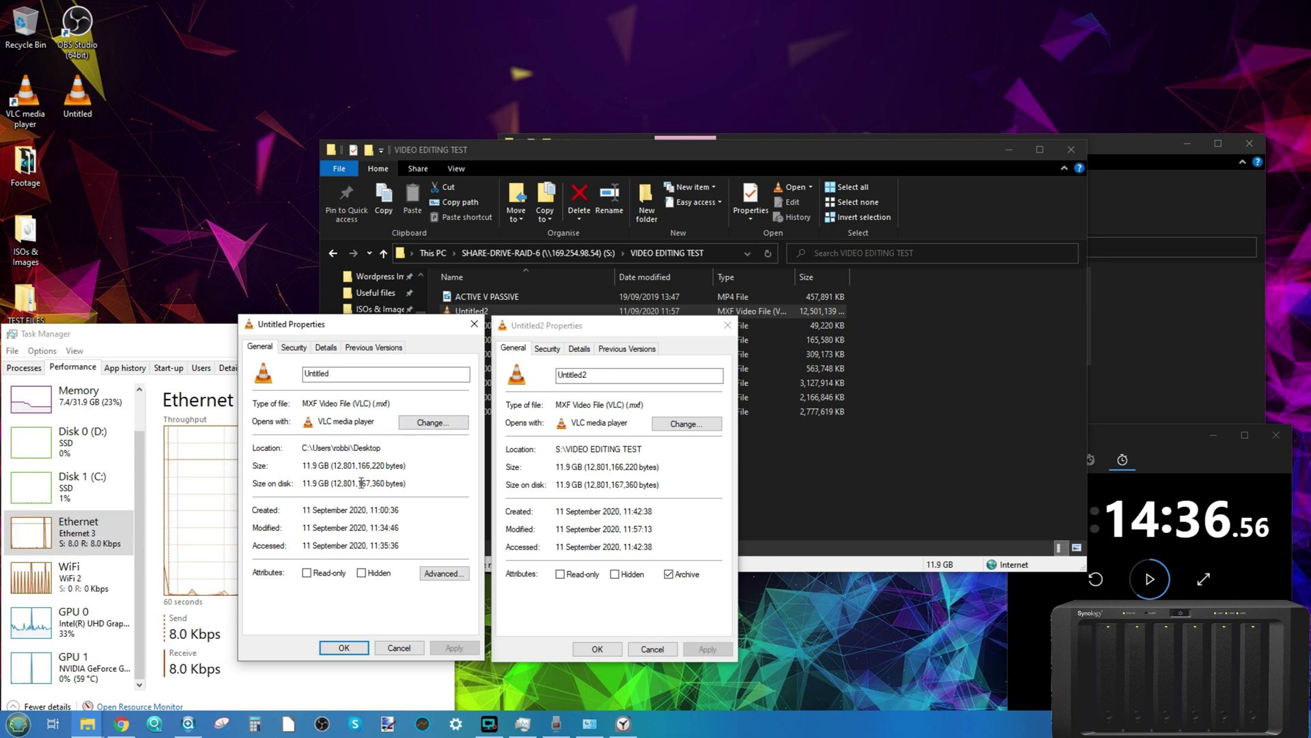
Compare the detailed and general properties of Untitled and Untitled2, including the computer each is stored on, and close both dialogs.
{"action": "left_click", "coordinate": [328, 348]}
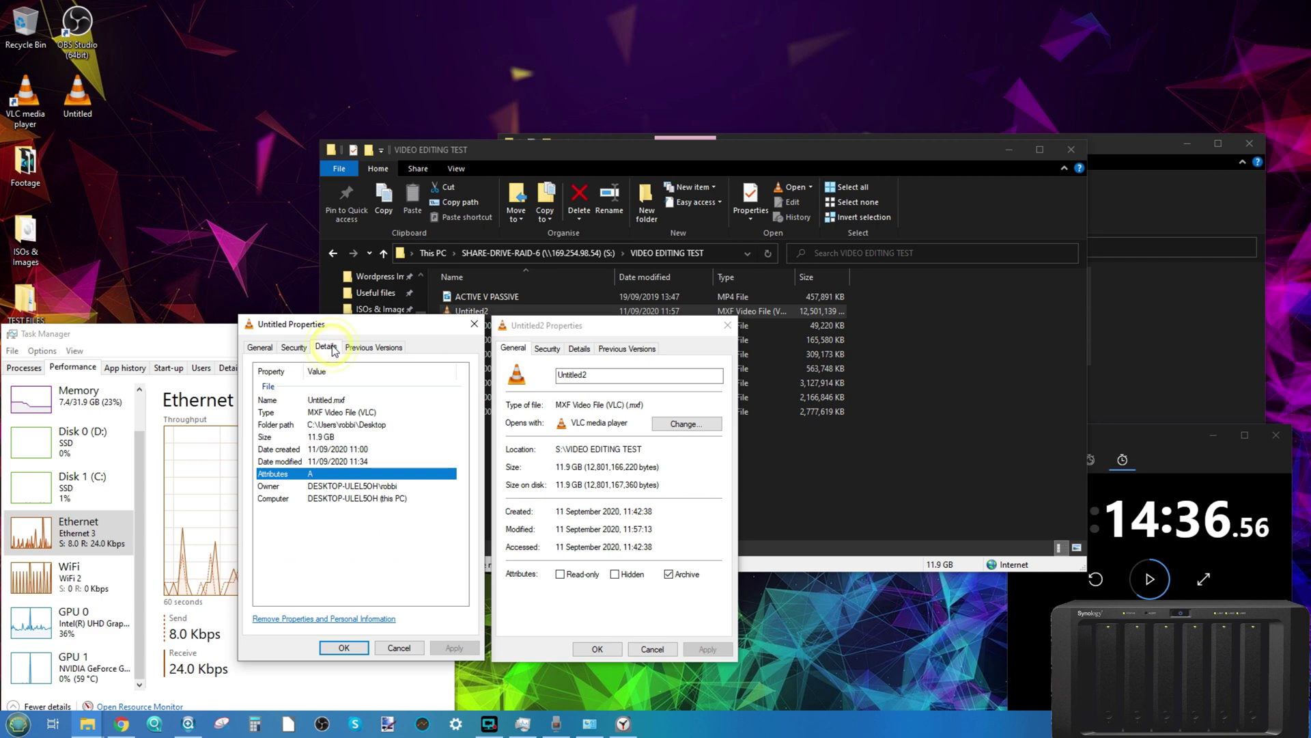
{"action": "left_click", "coordinate": [585, 348]}
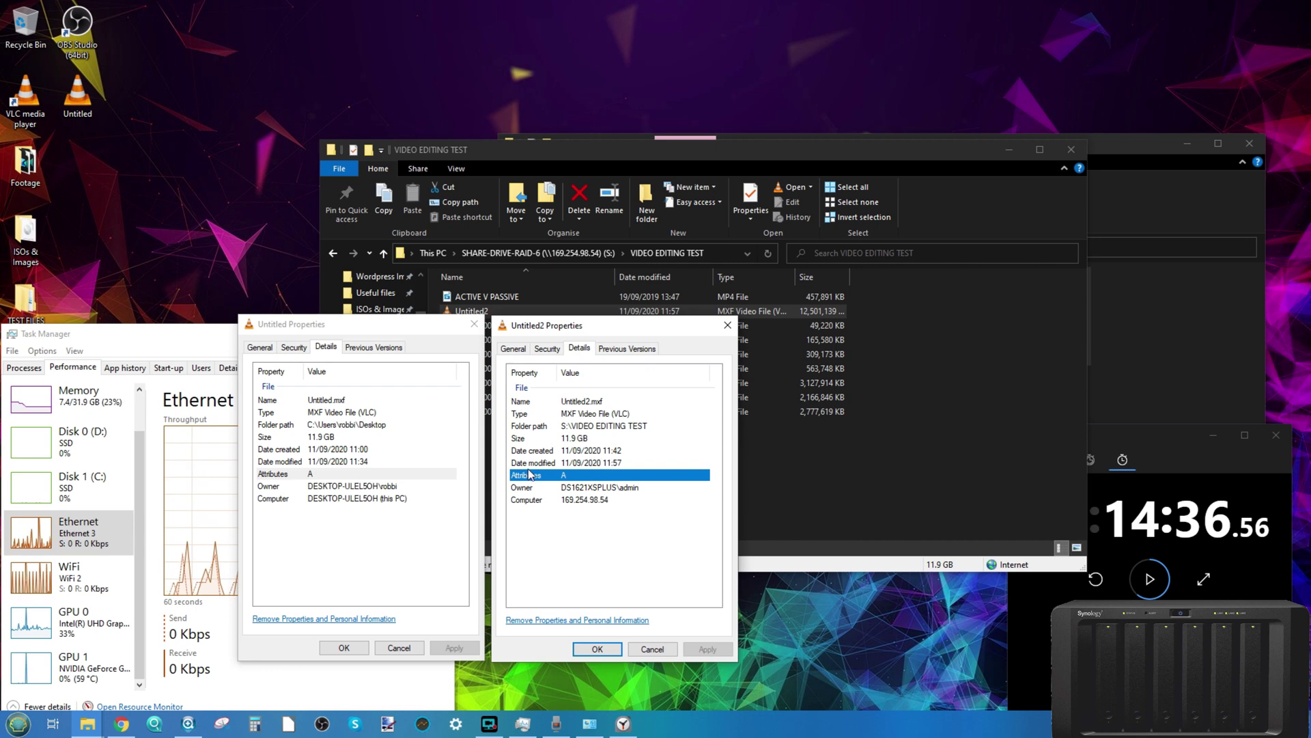
{"action": "left_click", "coordinate": [343, 497]}
{"action": "left_click", "coordinate": [558, 504]}
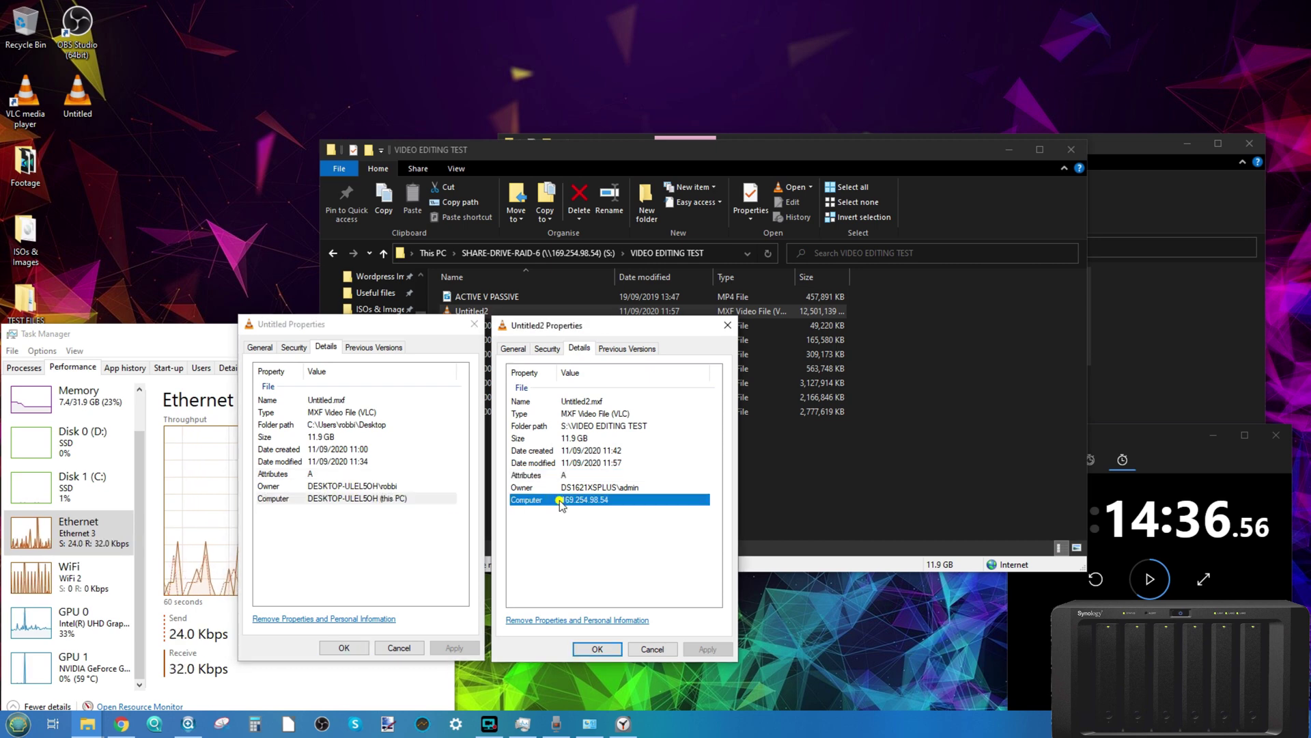
{"action": "left_click", "coordinate": [261, 348]}
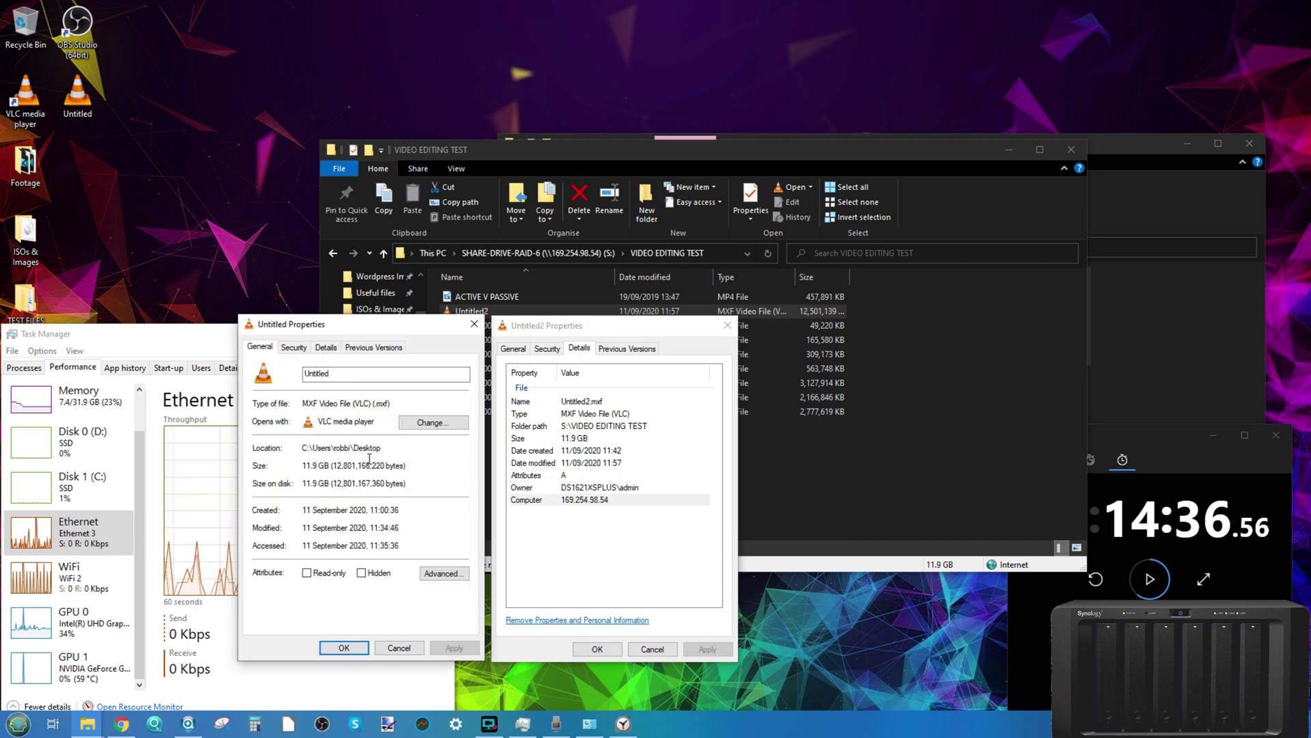
{"action": "left_click", "coordinate": [513, 348]}
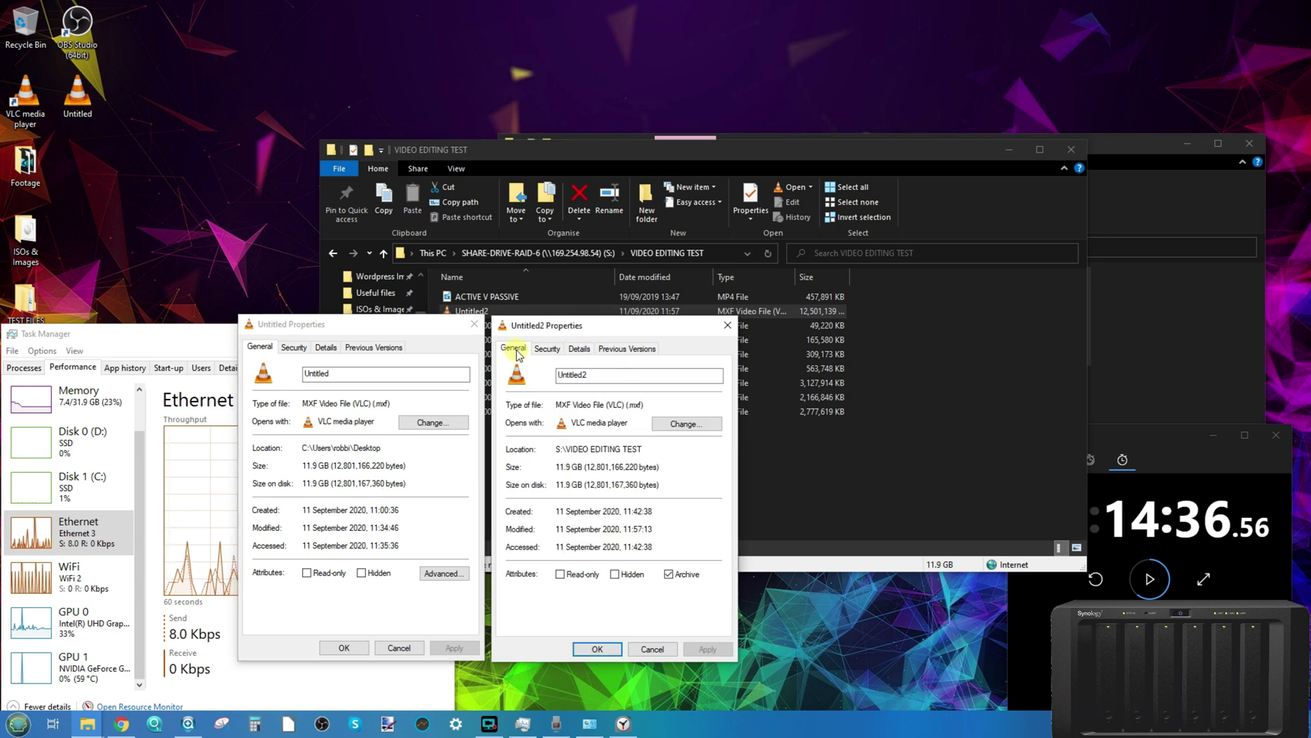
{"action": "left_click", "coordinate": [475, 325]}
{"action": "left_click", "coordinate": [727, 326]}
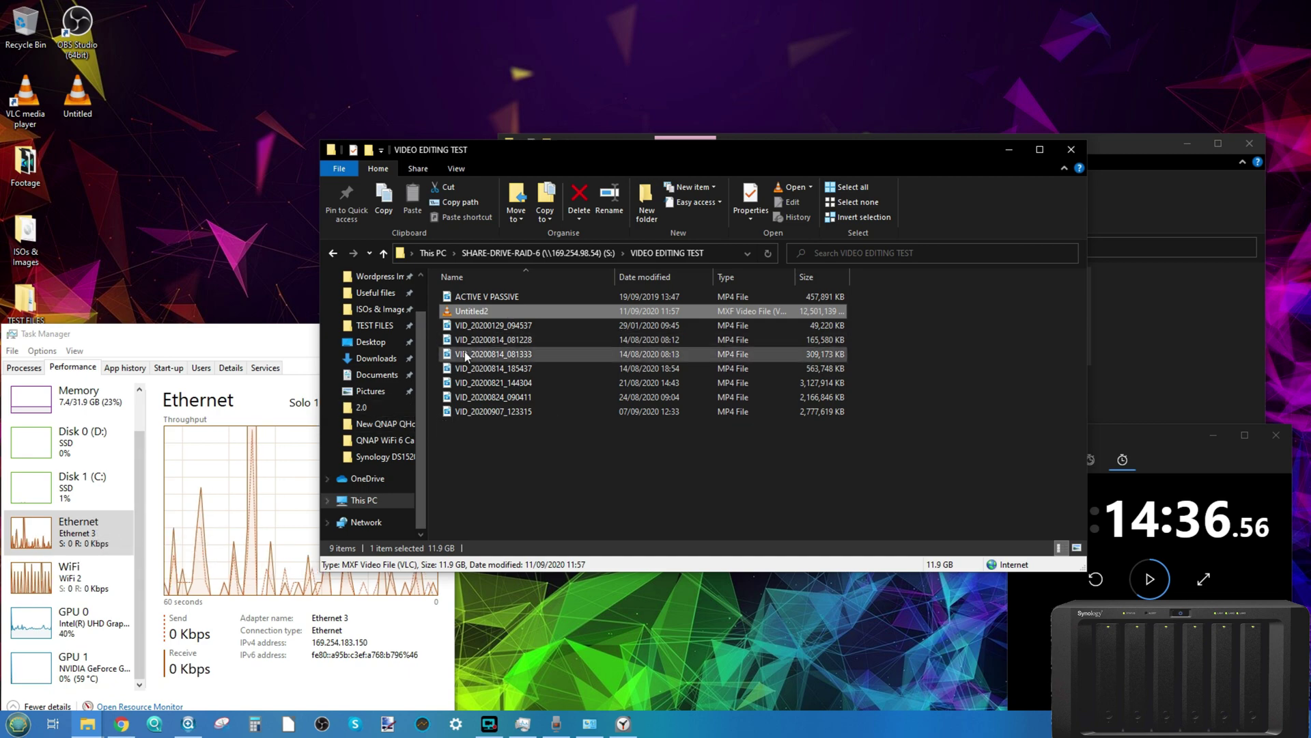
Play Untitled2.mxf from the NAS in VLC media player, skip ahead to about 03:42, and close the player.
{"action": "double_click", "coordinate": [473, 312]}
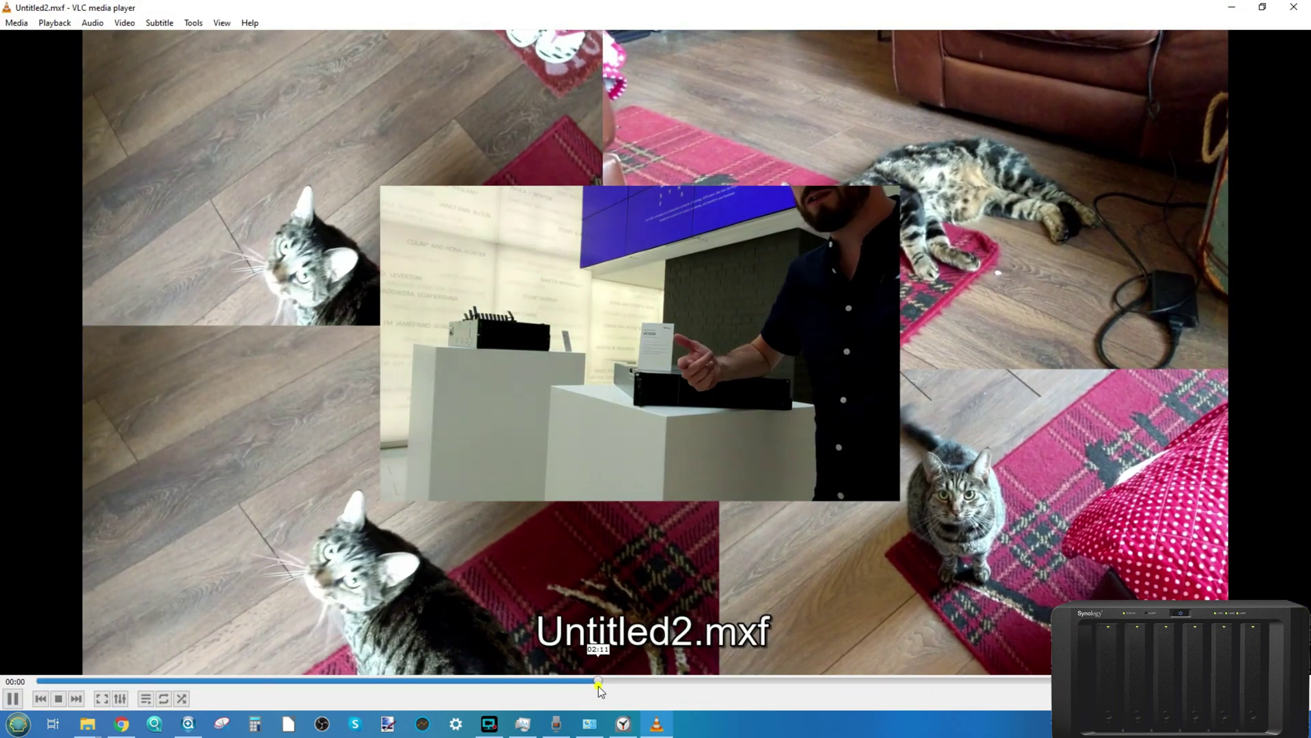
{"action": "left_click_drag", "start_coordinate": [599, 686], "coordinate": [986, 681]}
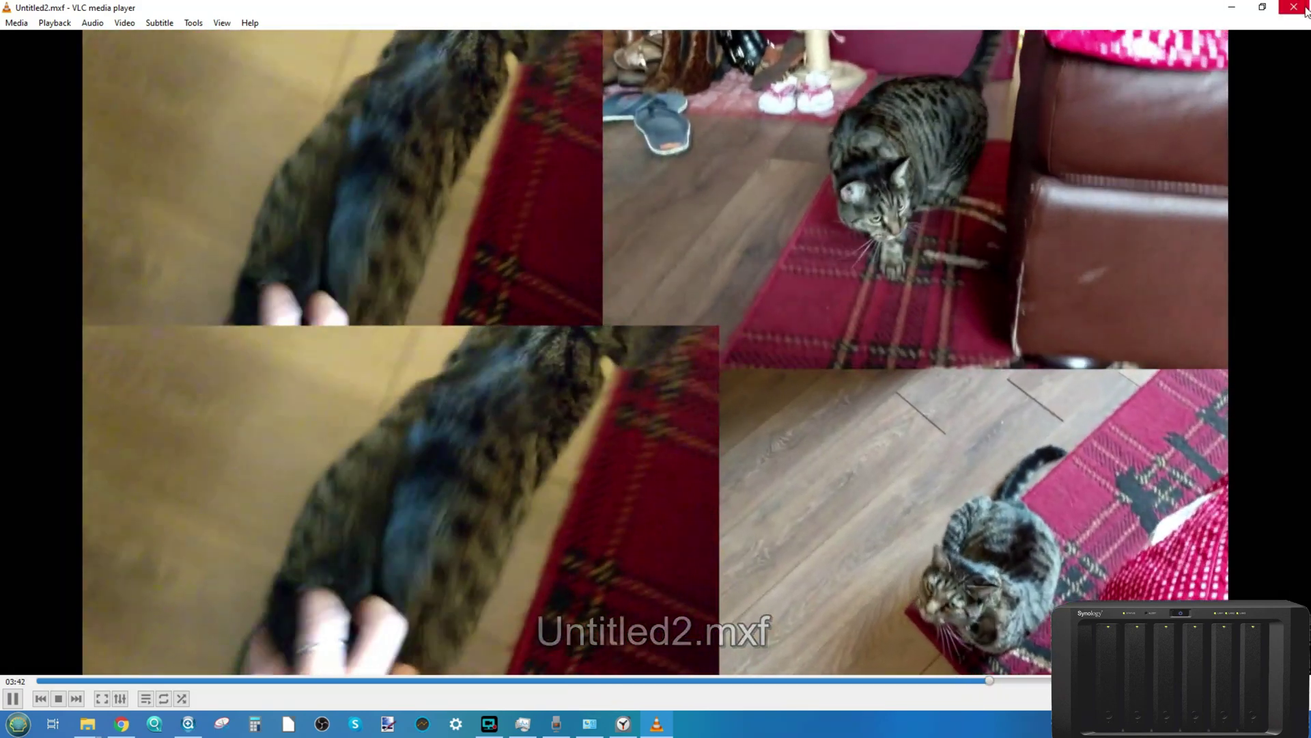
{"action": "left_click", "coordinate": [1301, 8]}
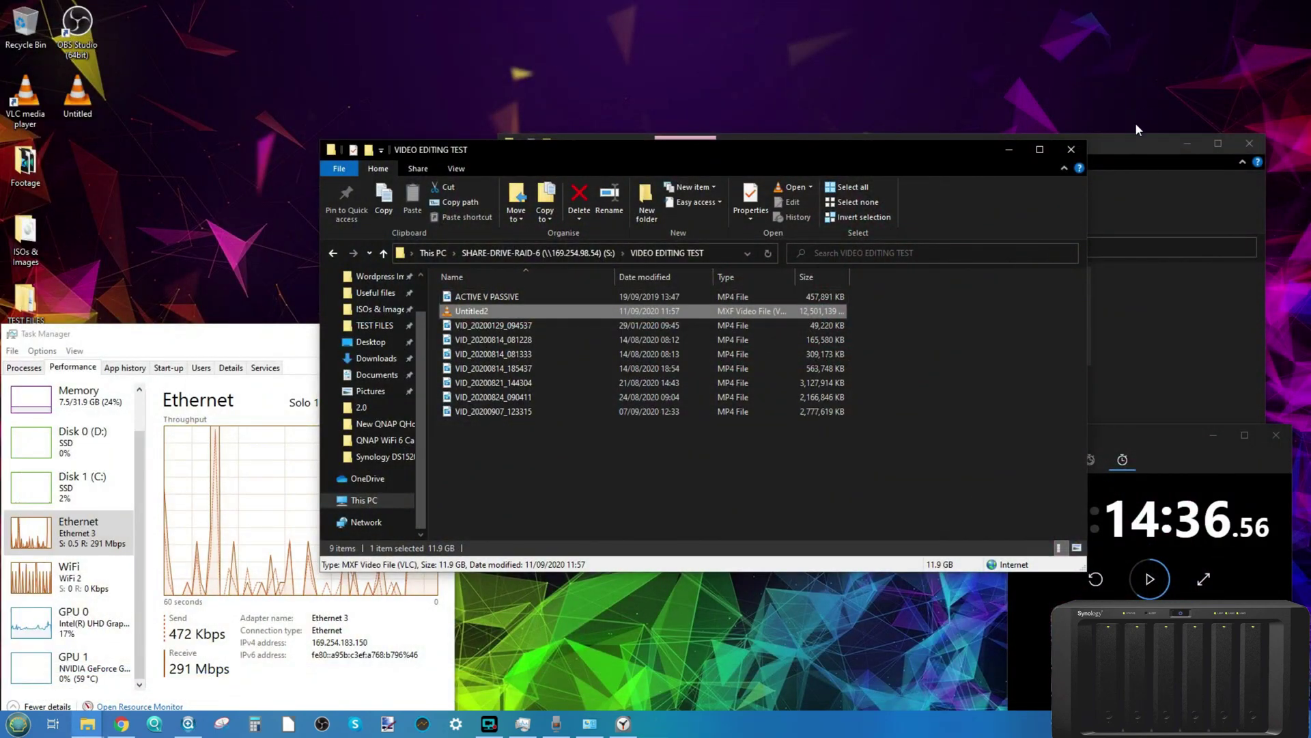
Minimise the NAS folder and skim through the DS1621xs+ Steam 10Gbe Game Test recording from the 2.0 folder, closing it at the end.
{"action": "left_click", "coordinate": [1013, 149]}
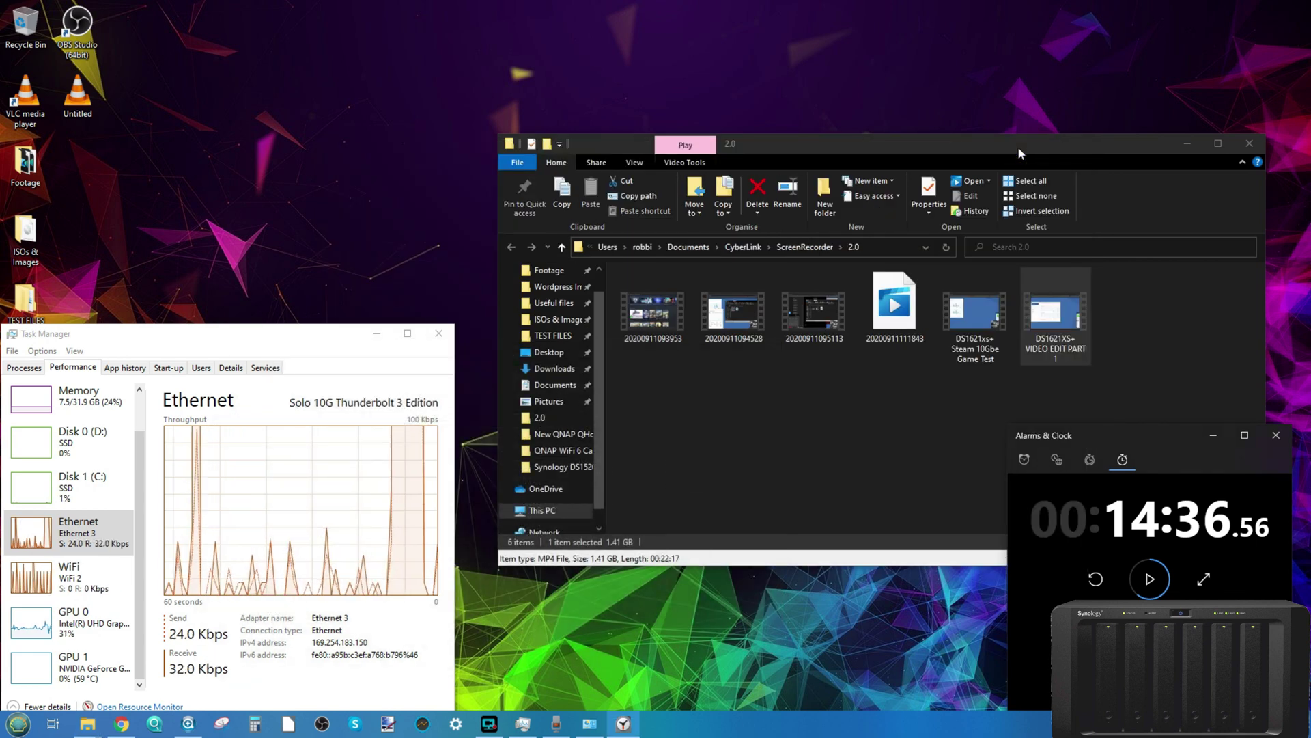
{"action": "left_click", "coordinate": [965, 340]}
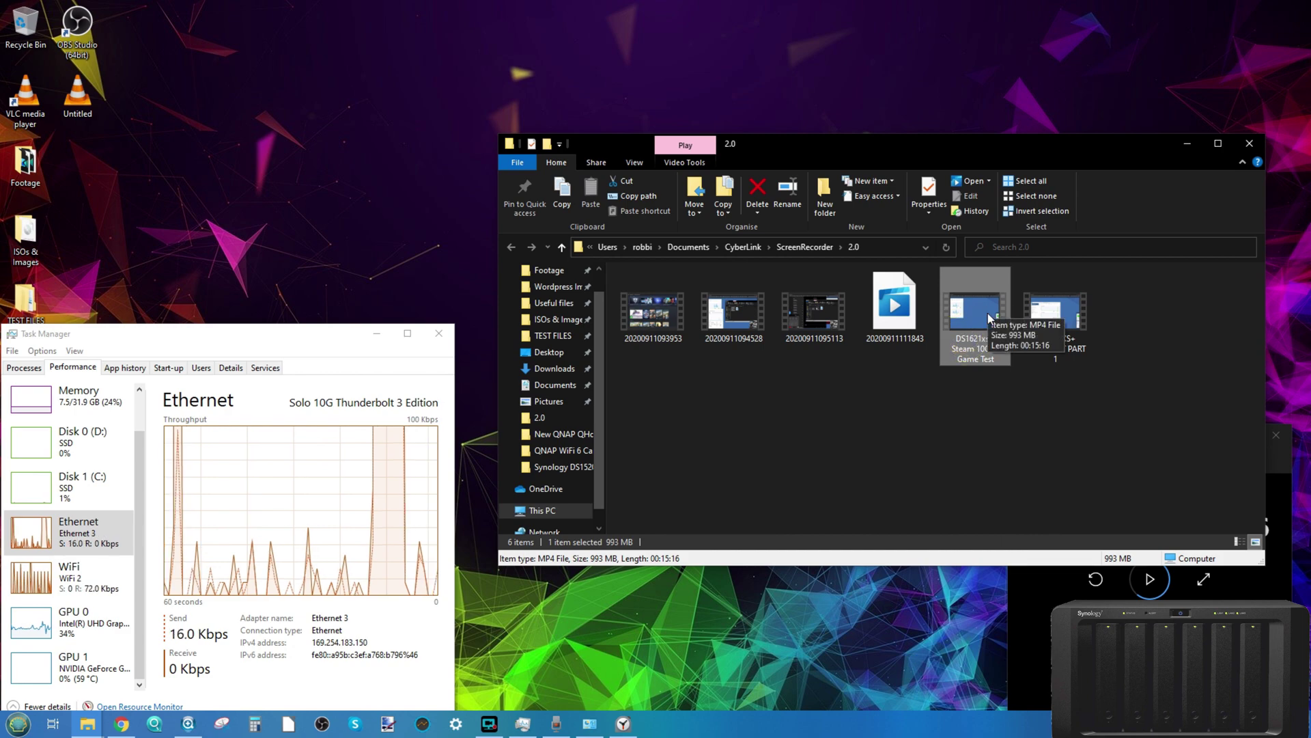
{"action": "double_click", "coordinate": [987, 314]}
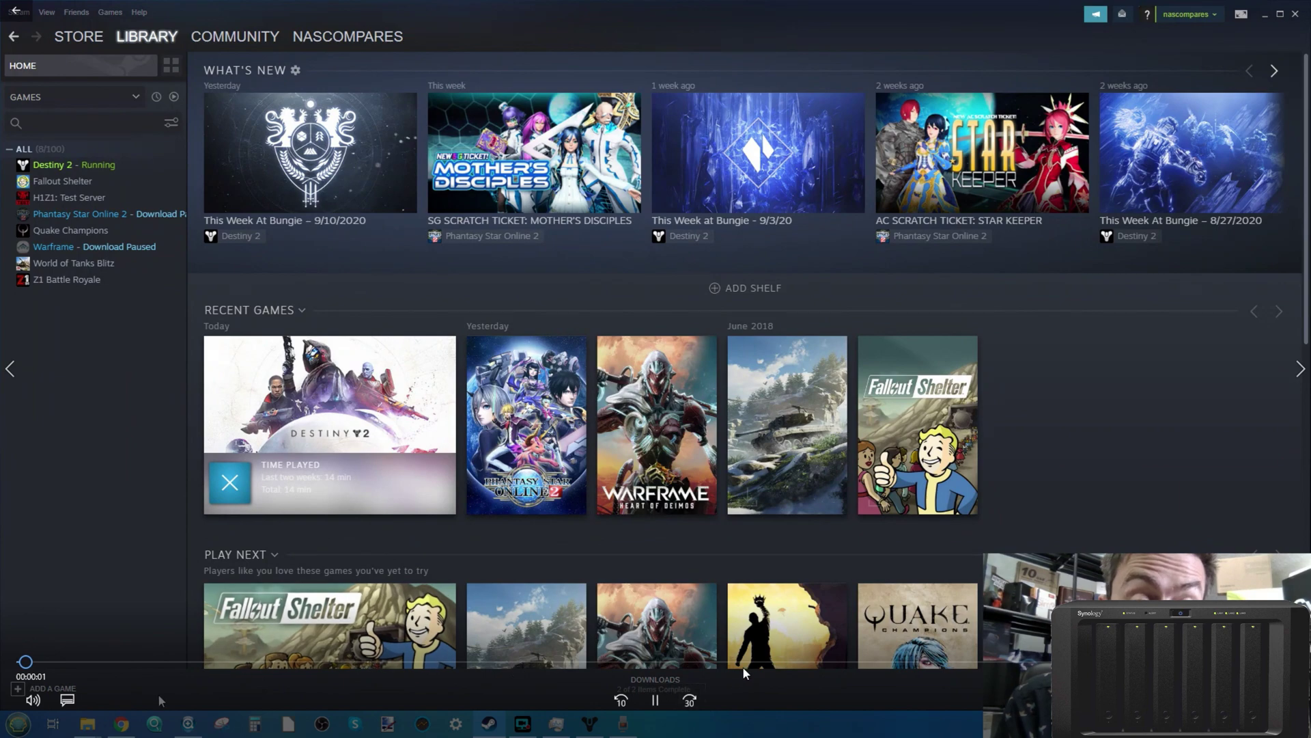
{"action": "left_click", "coordinate": [743, 662]}
{"action": "left_click", "coordinate": [968, 662]}
{"action": "left_click", "coordinate": [825, 664]}
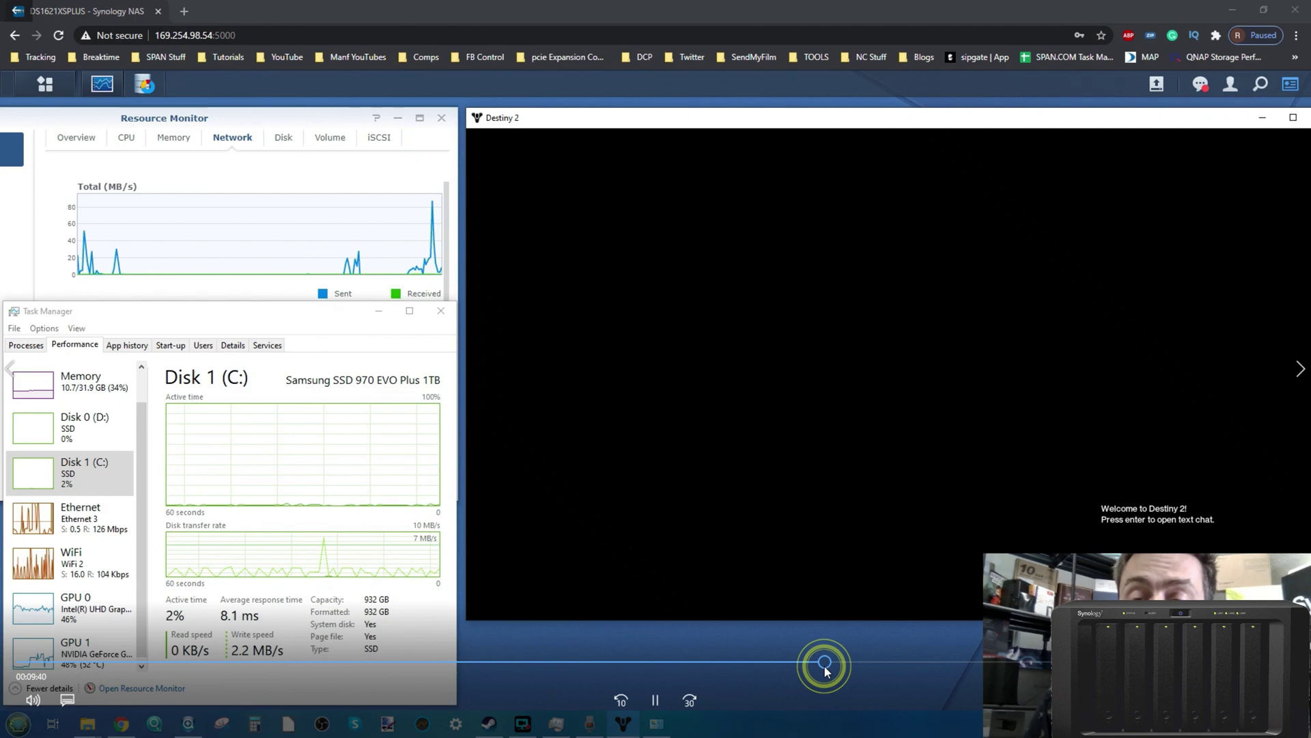
{"action": "left_click", "coordinate": [1121, 661]}
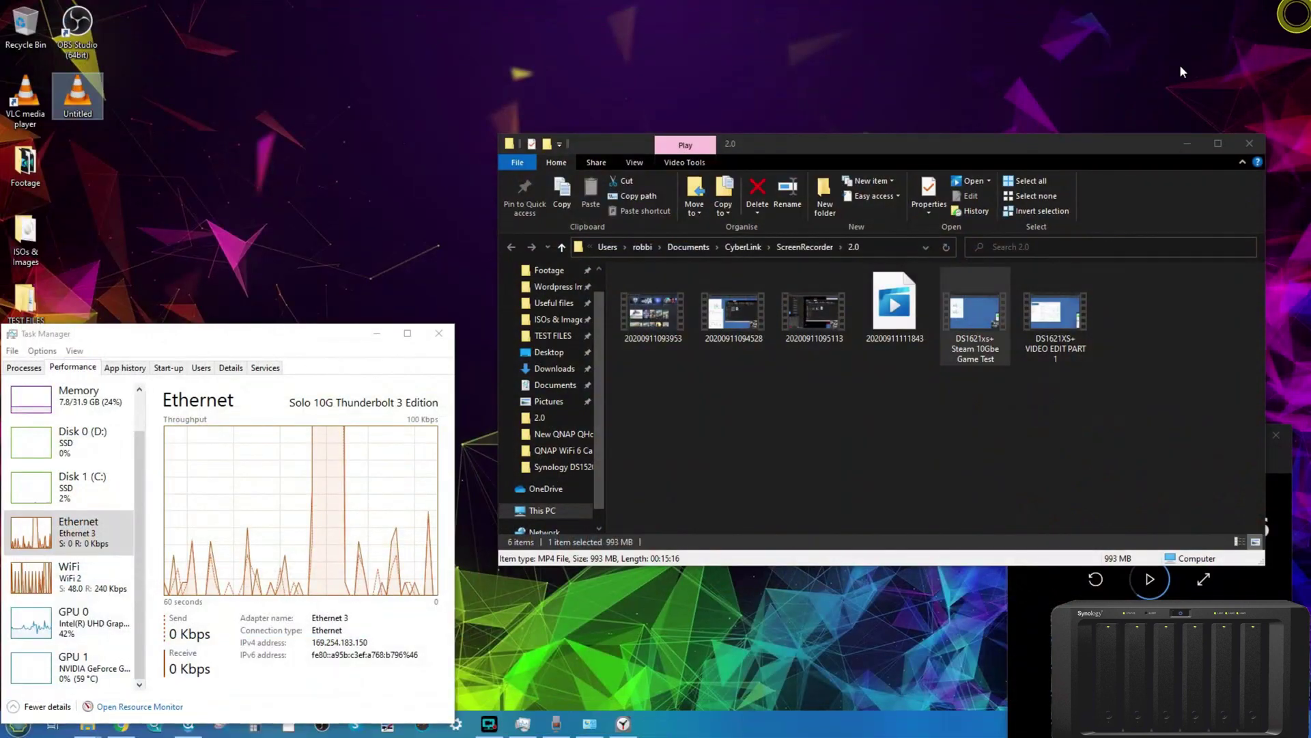
{"action": "left_click", "coordinate": [1180, 68]}
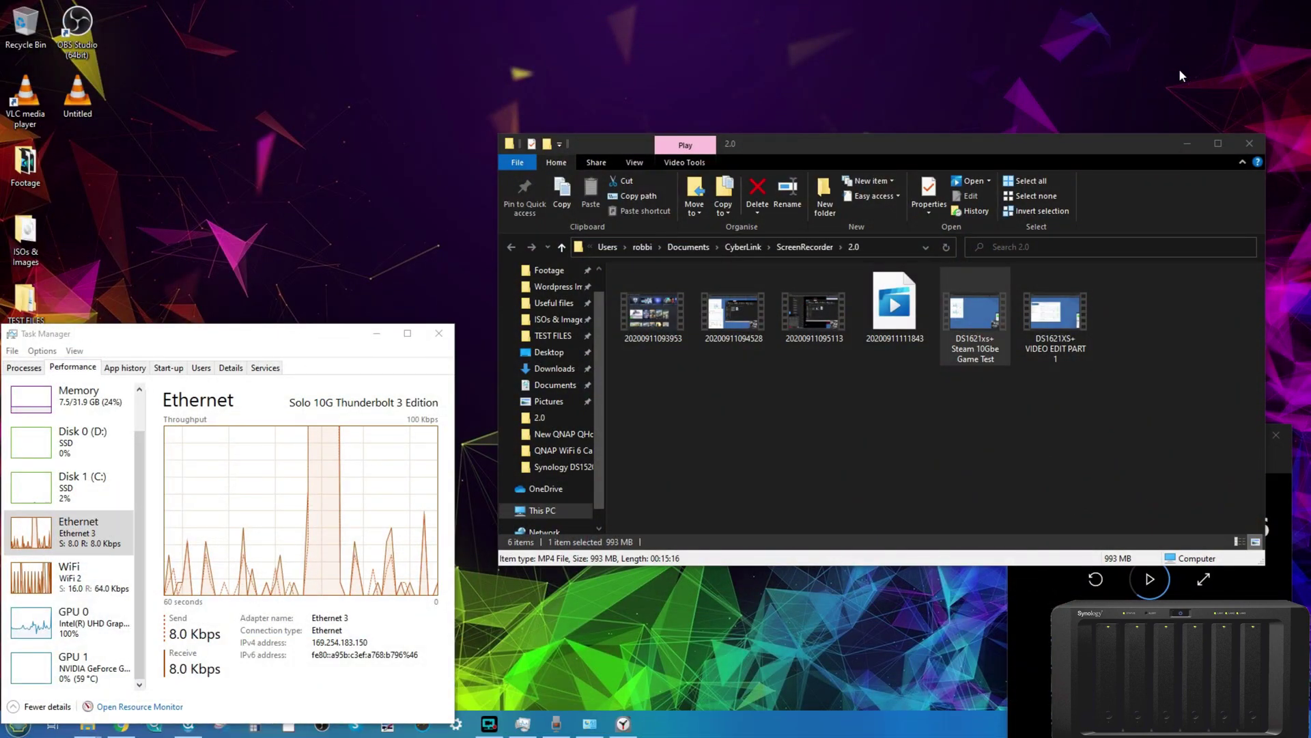